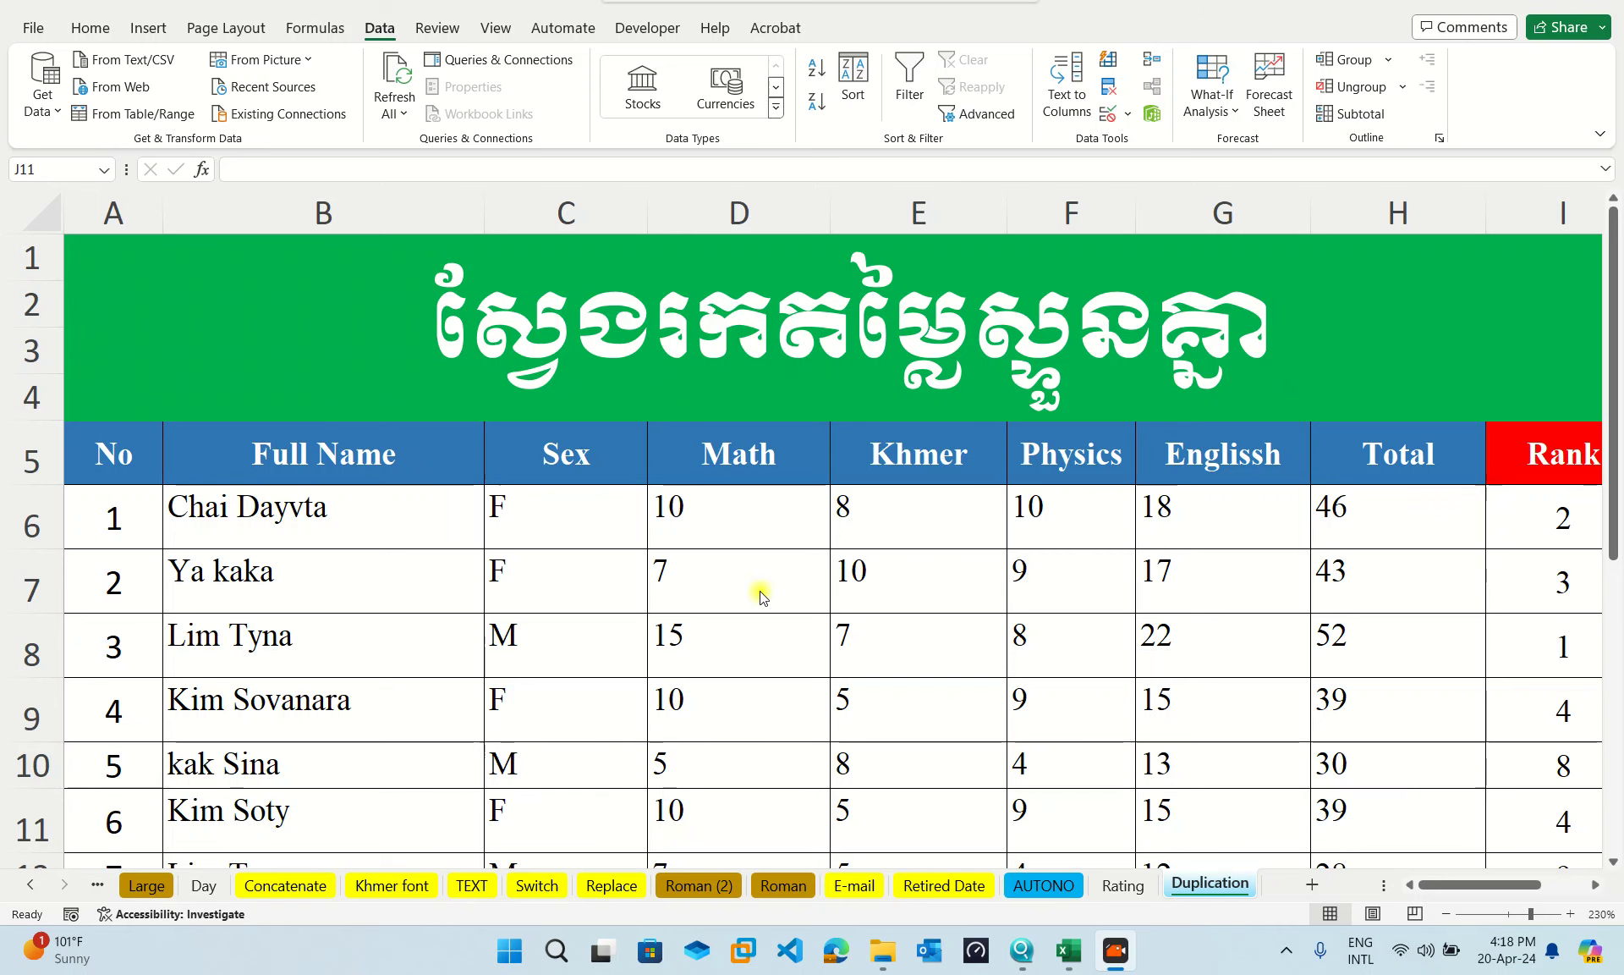
# Look over the score table, trying a selection starting at Ya kaka's cell.
pyautogui.scroll(-2, 495, 589)
pyautogui.scroll(2, 1065, 711)
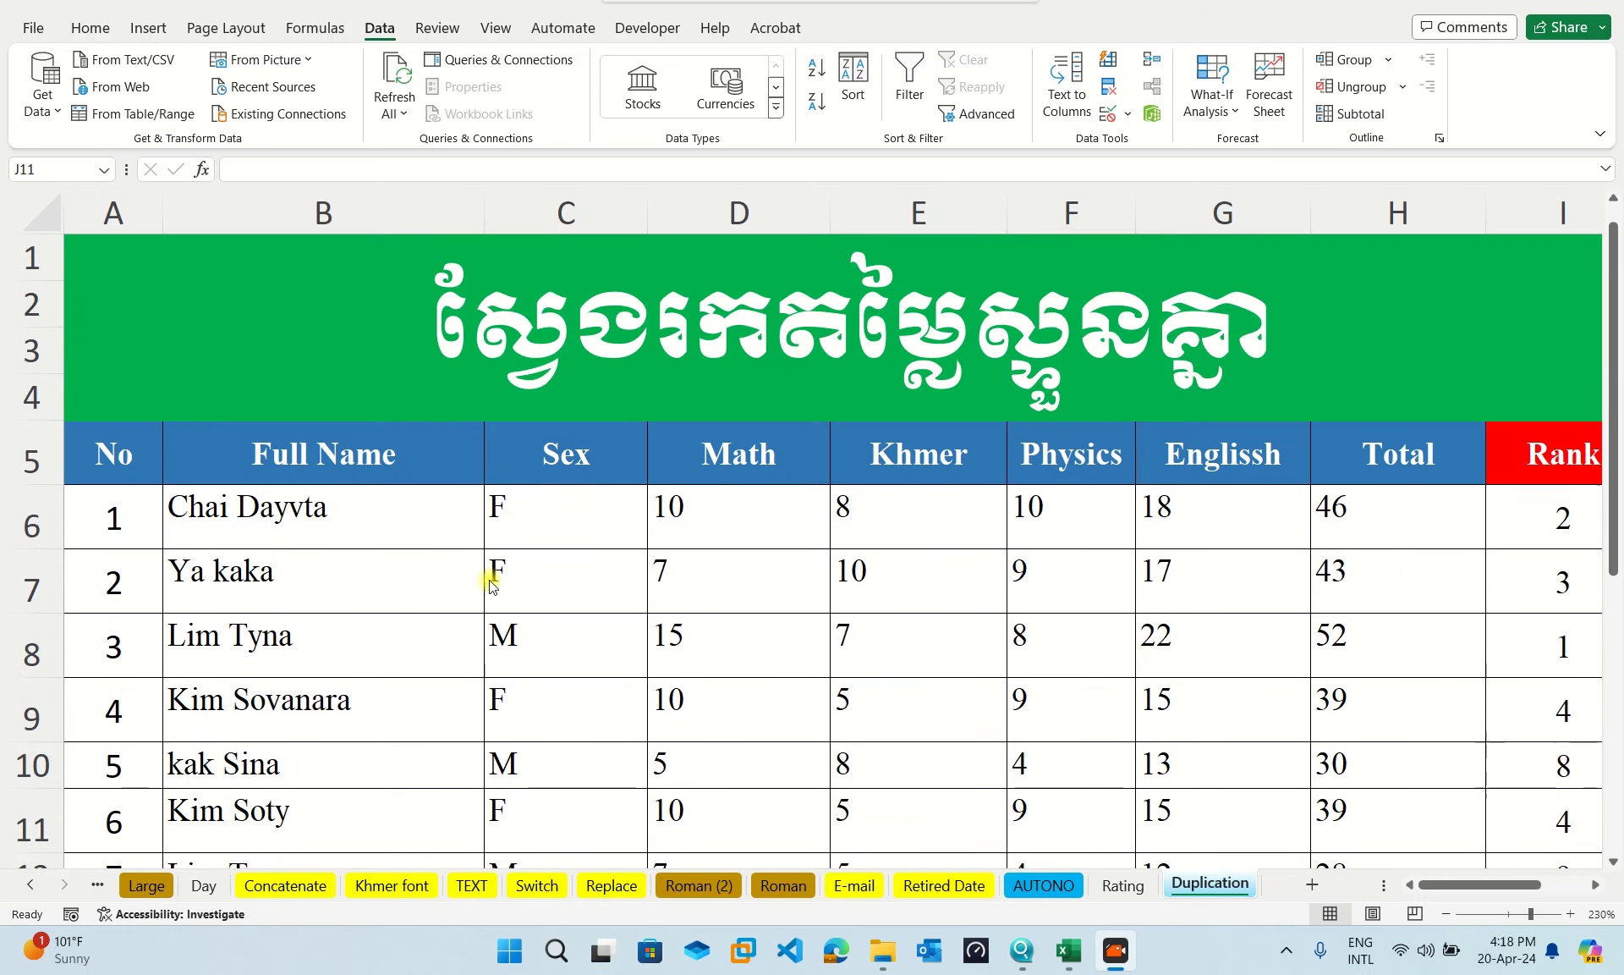
pyautogui.click(319, 561)
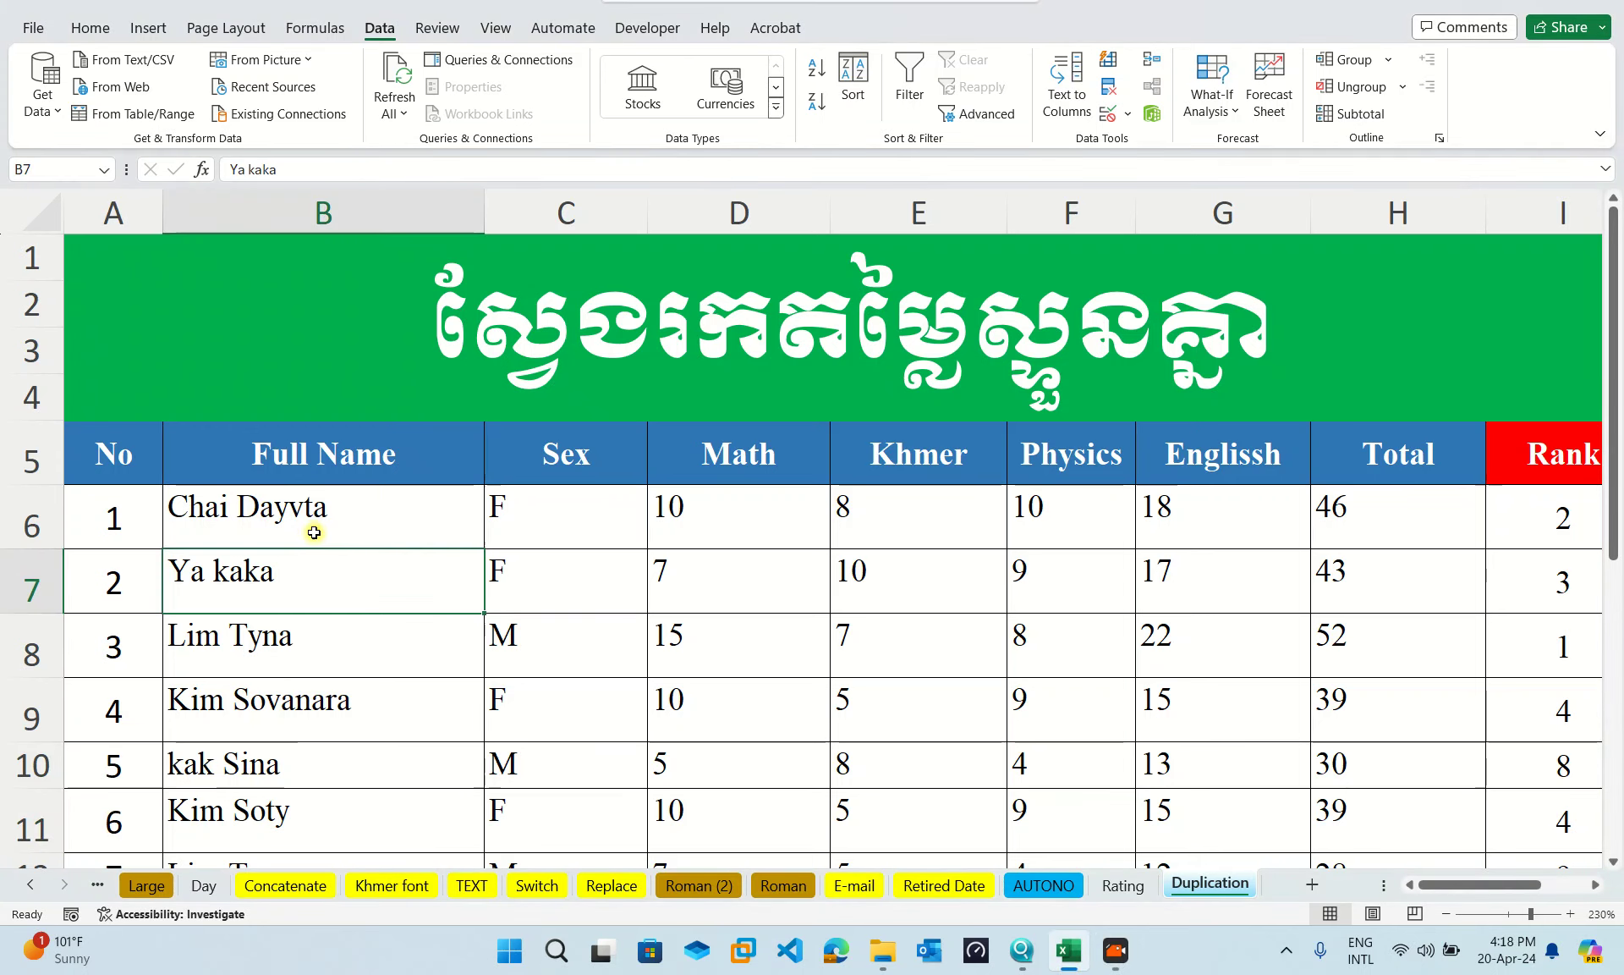
pyautogui.moveTo(313, 532); pyautogui.dragTo(305, 764)
pyautogui.scroll(-1, 303, 682)
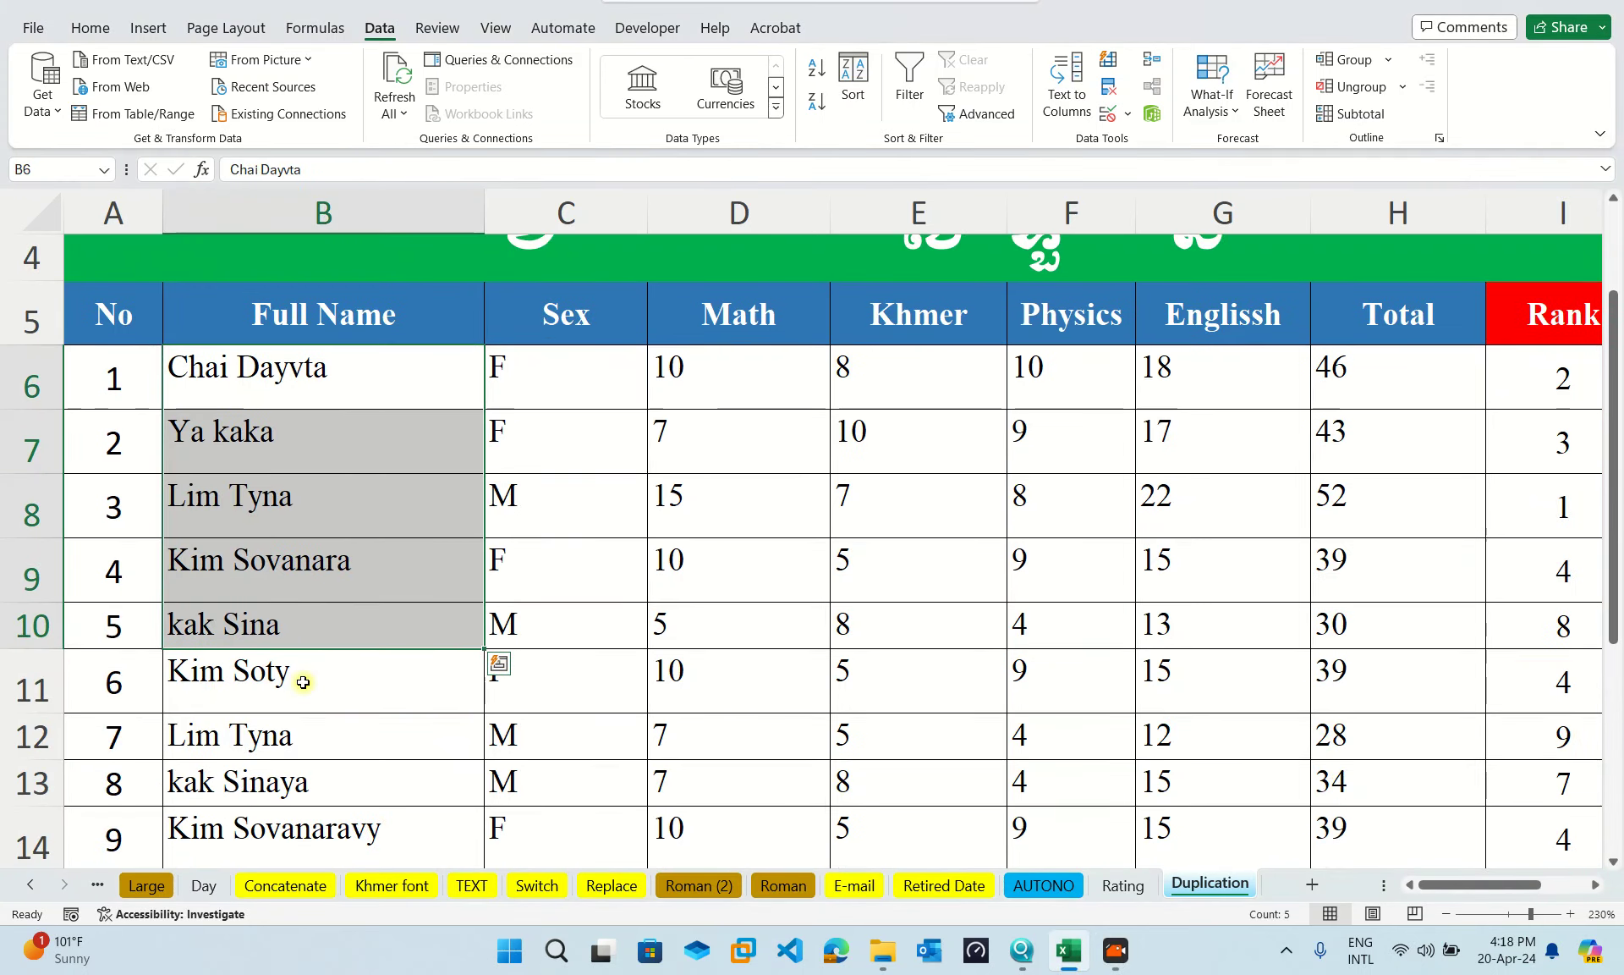
pyautogui.scroll(1, 303, 682)
pyautogui.moveTo(309, 576)
pyautogui.mouseDown()
pyautogui.moveTo(312, 606)
pyautogui.moveTo(225, 565)
pyautogui.mouseUp()
pyautogui.scroll(-1, 254, 541)
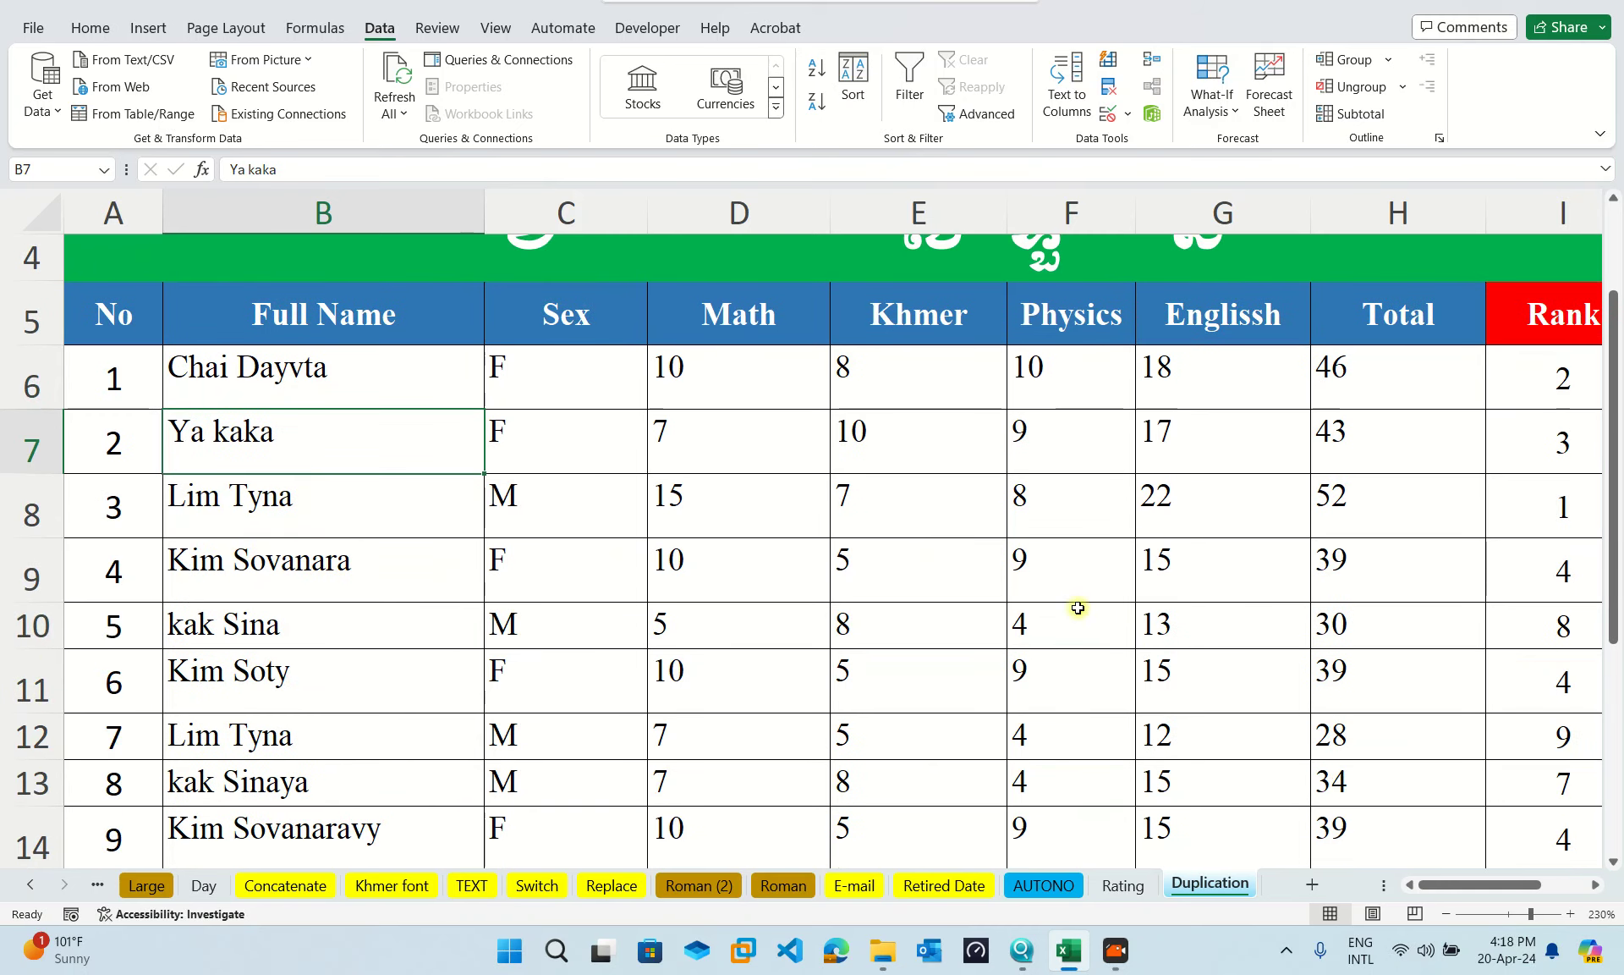
pyautogui.scroll(1, 569, 611)
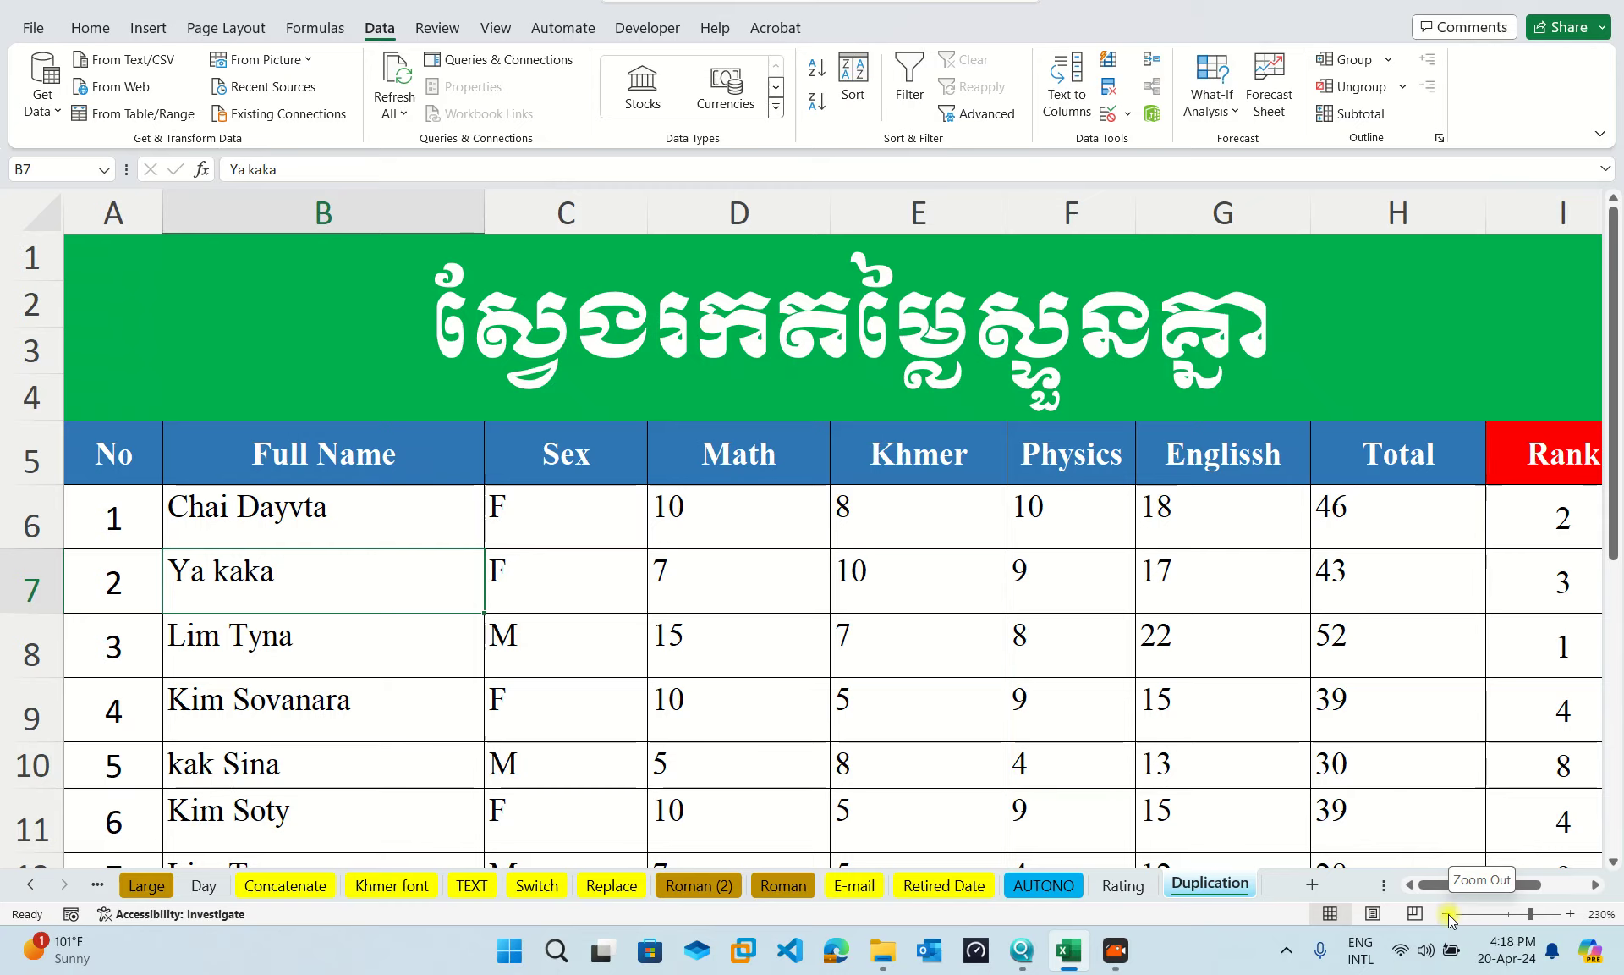
# Zoom the sheet out to 160% so more rows and columns fit.
pyautogui.click(1447, 913)
pyautogui.click(1446, 914)
pyautogui.click(1447, 914)
pyautogui.click(1447, 913)
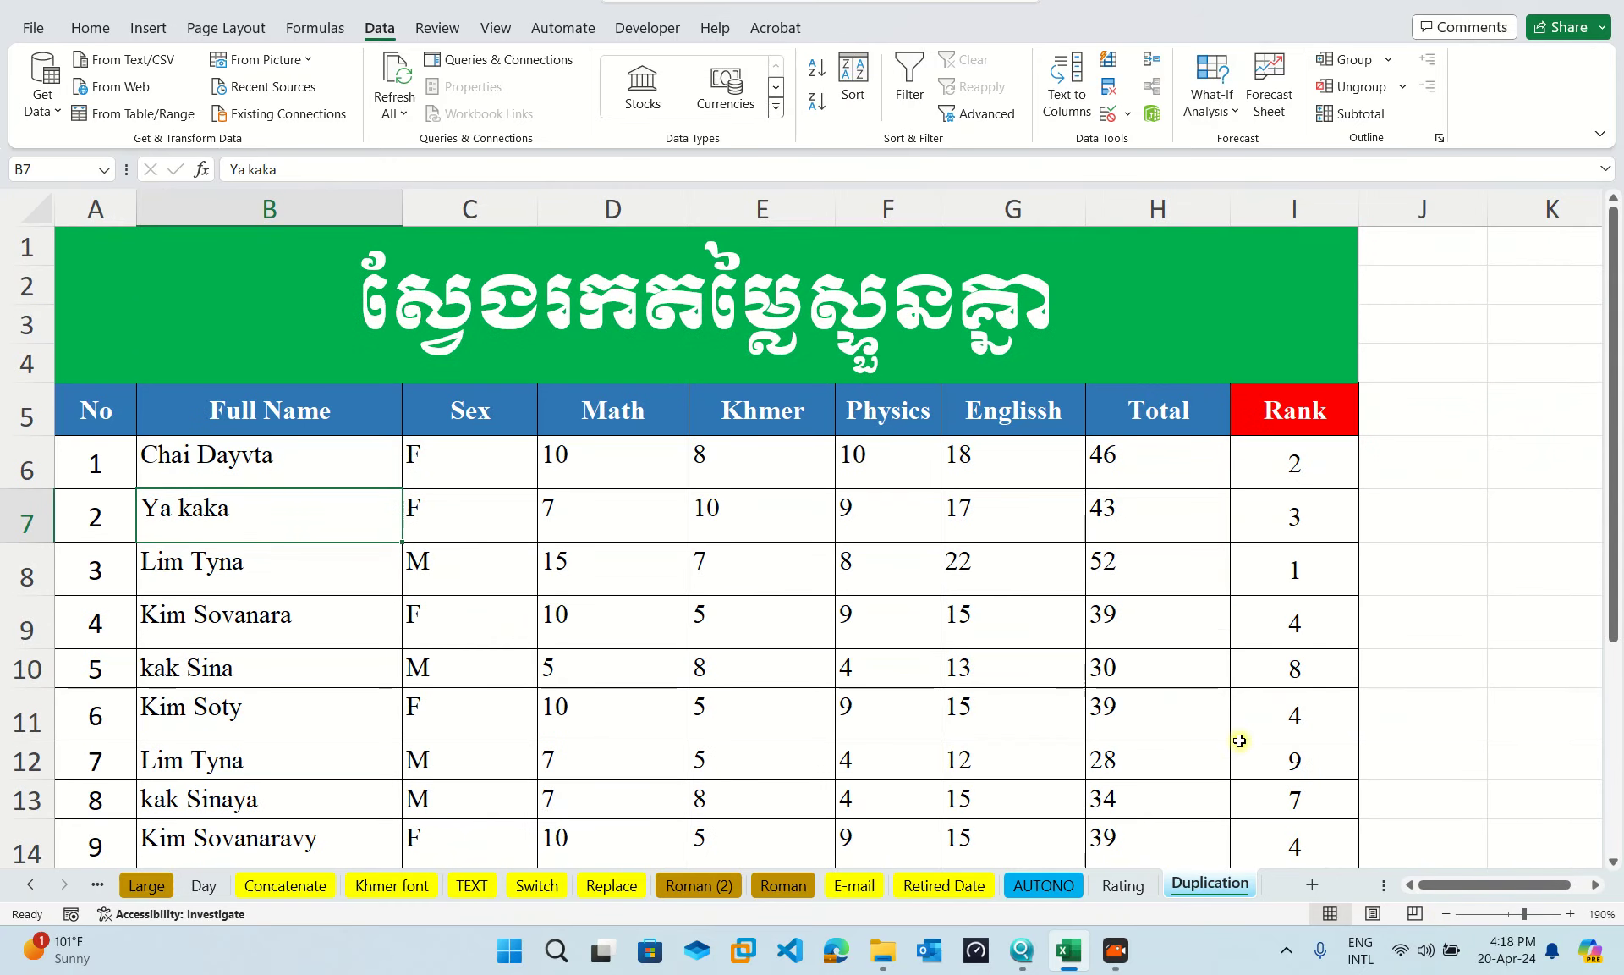
pyautogui.click(1445, 913)
pyautogui.click(1445, 913)
pyautogui.click(1445, 913)
pyautogui.click(1444, 914)
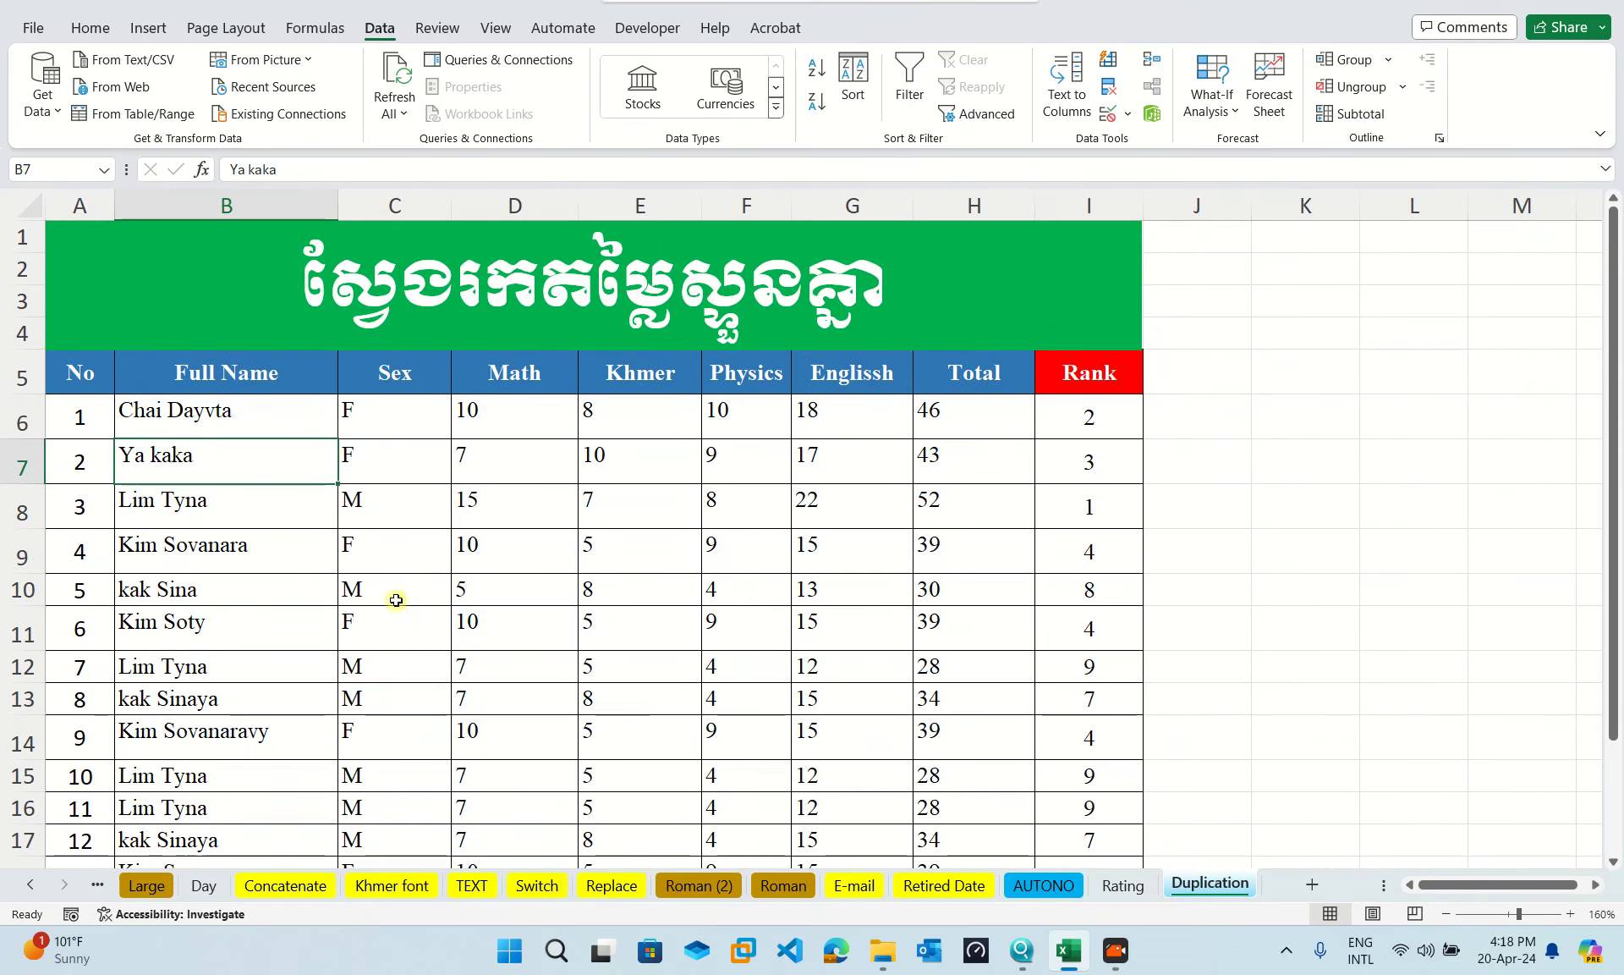
pyautogui.click(207, 418)
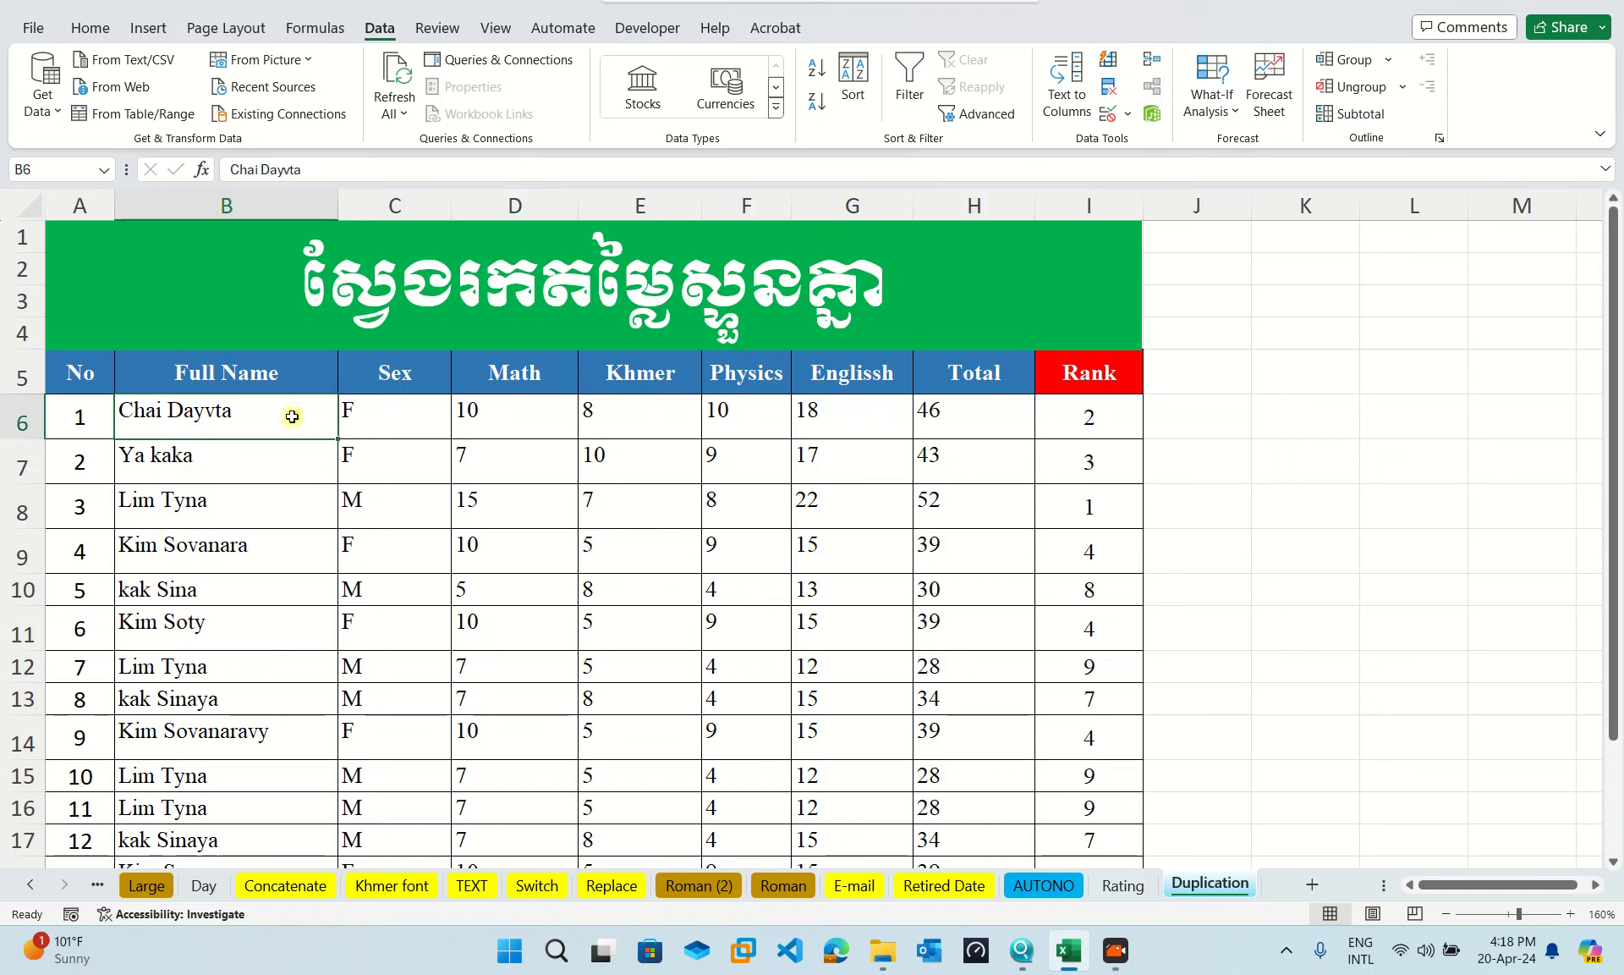
pyautogui.moveTo(286, 412); pyautogui.dragTo(225, 806)
pyautogui.click(222, 455)
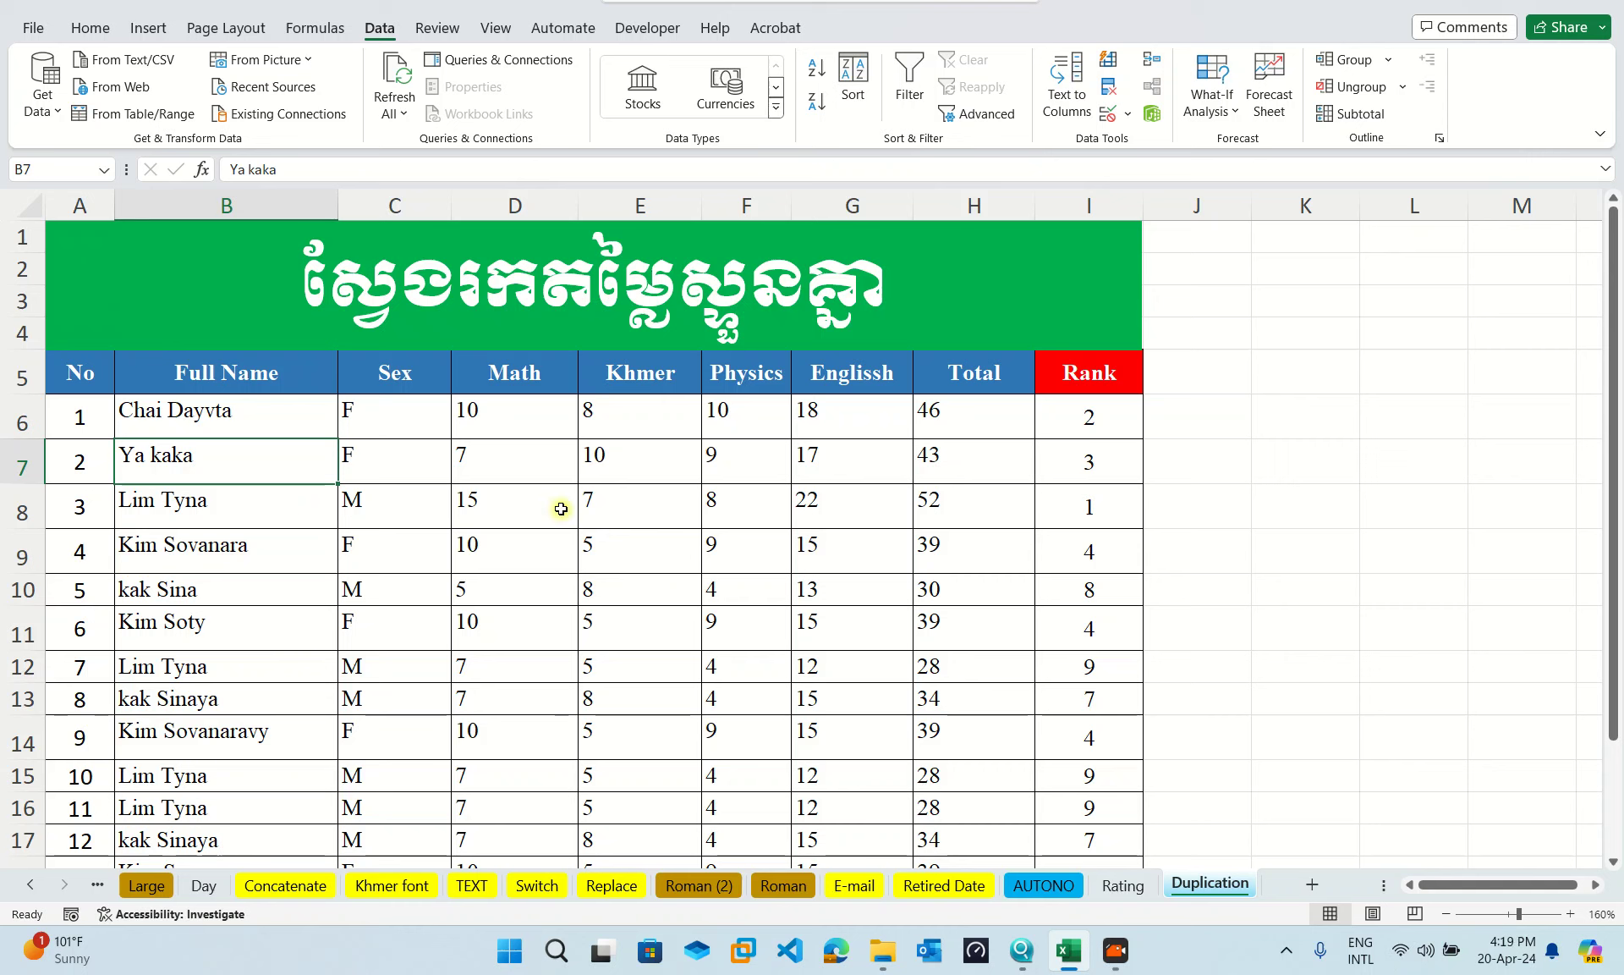
pyautogui.click(216, 421)
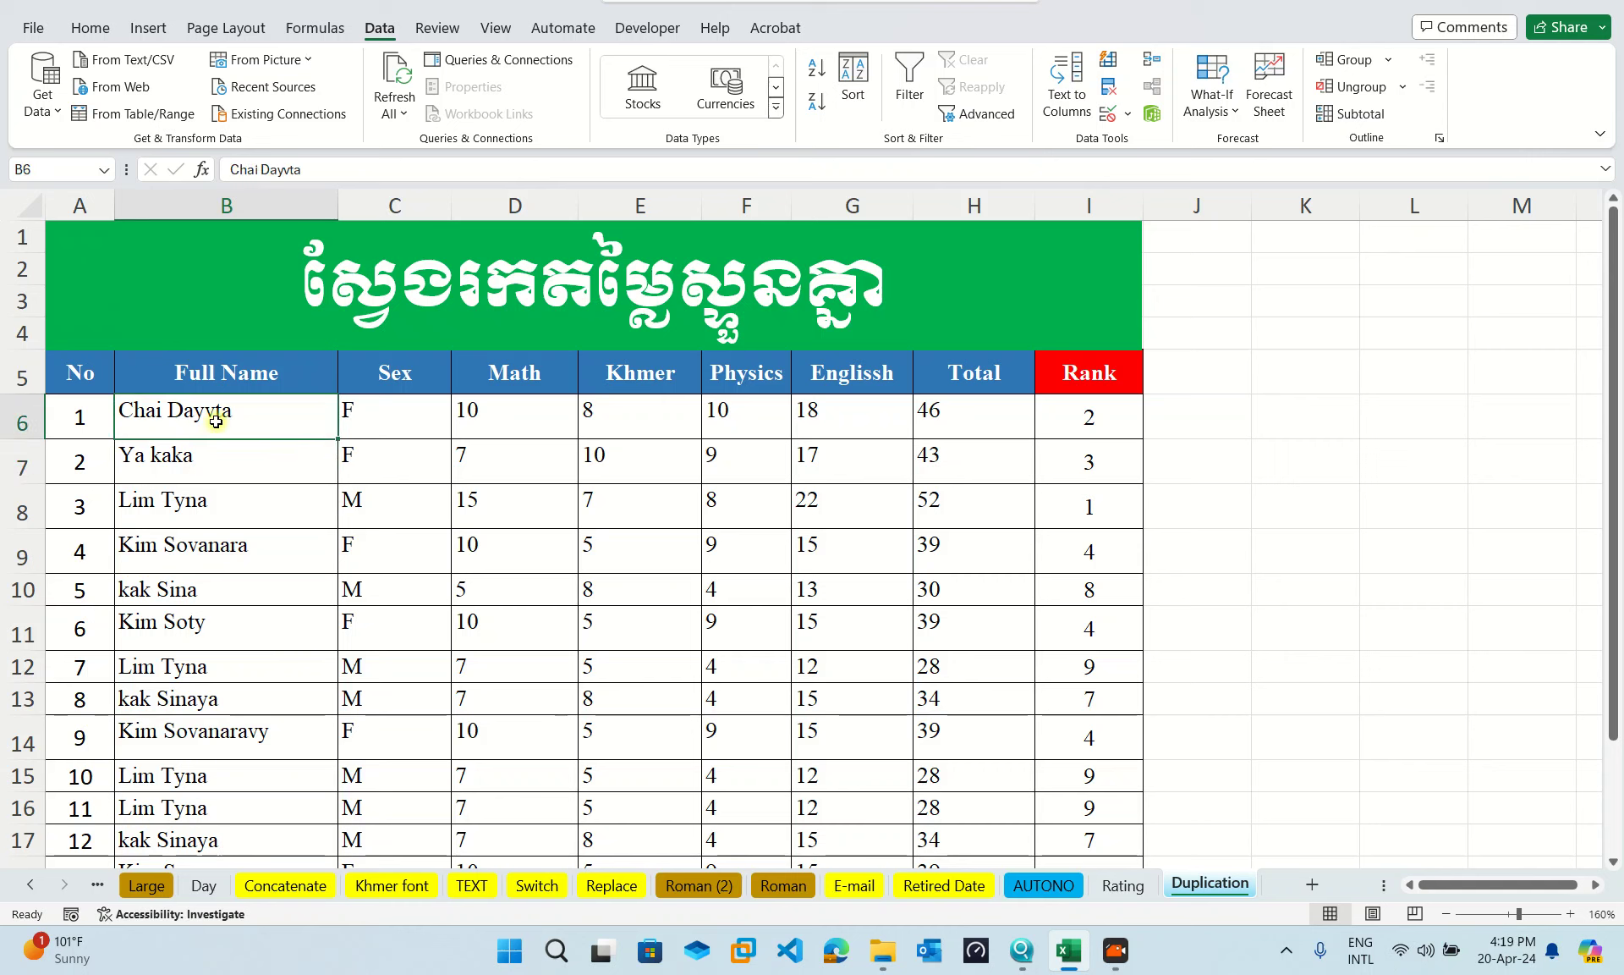
pyautogui.moveTo(217, 421); pyautogui.dragTo(222, 815)
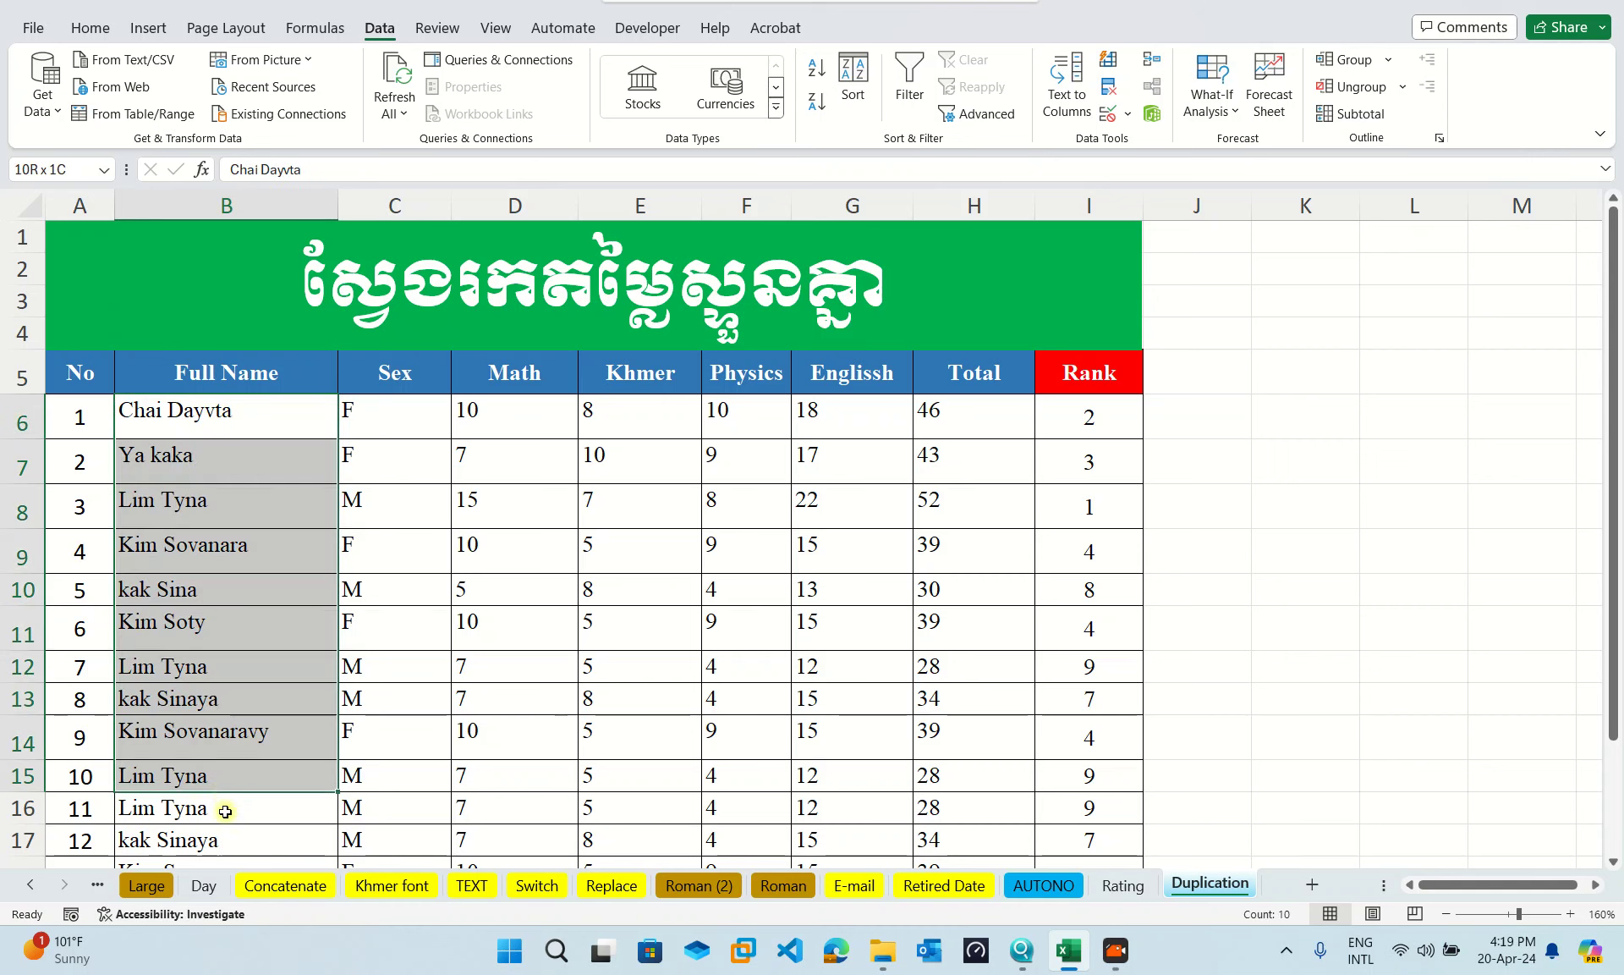
pyautogui.moveTo(222, 814)
pyautogui.mouseDown()
pyautogui.moveTo(221, 420)
pyautogui.moveTo(245, 421)
pyautogui.mouseUp()
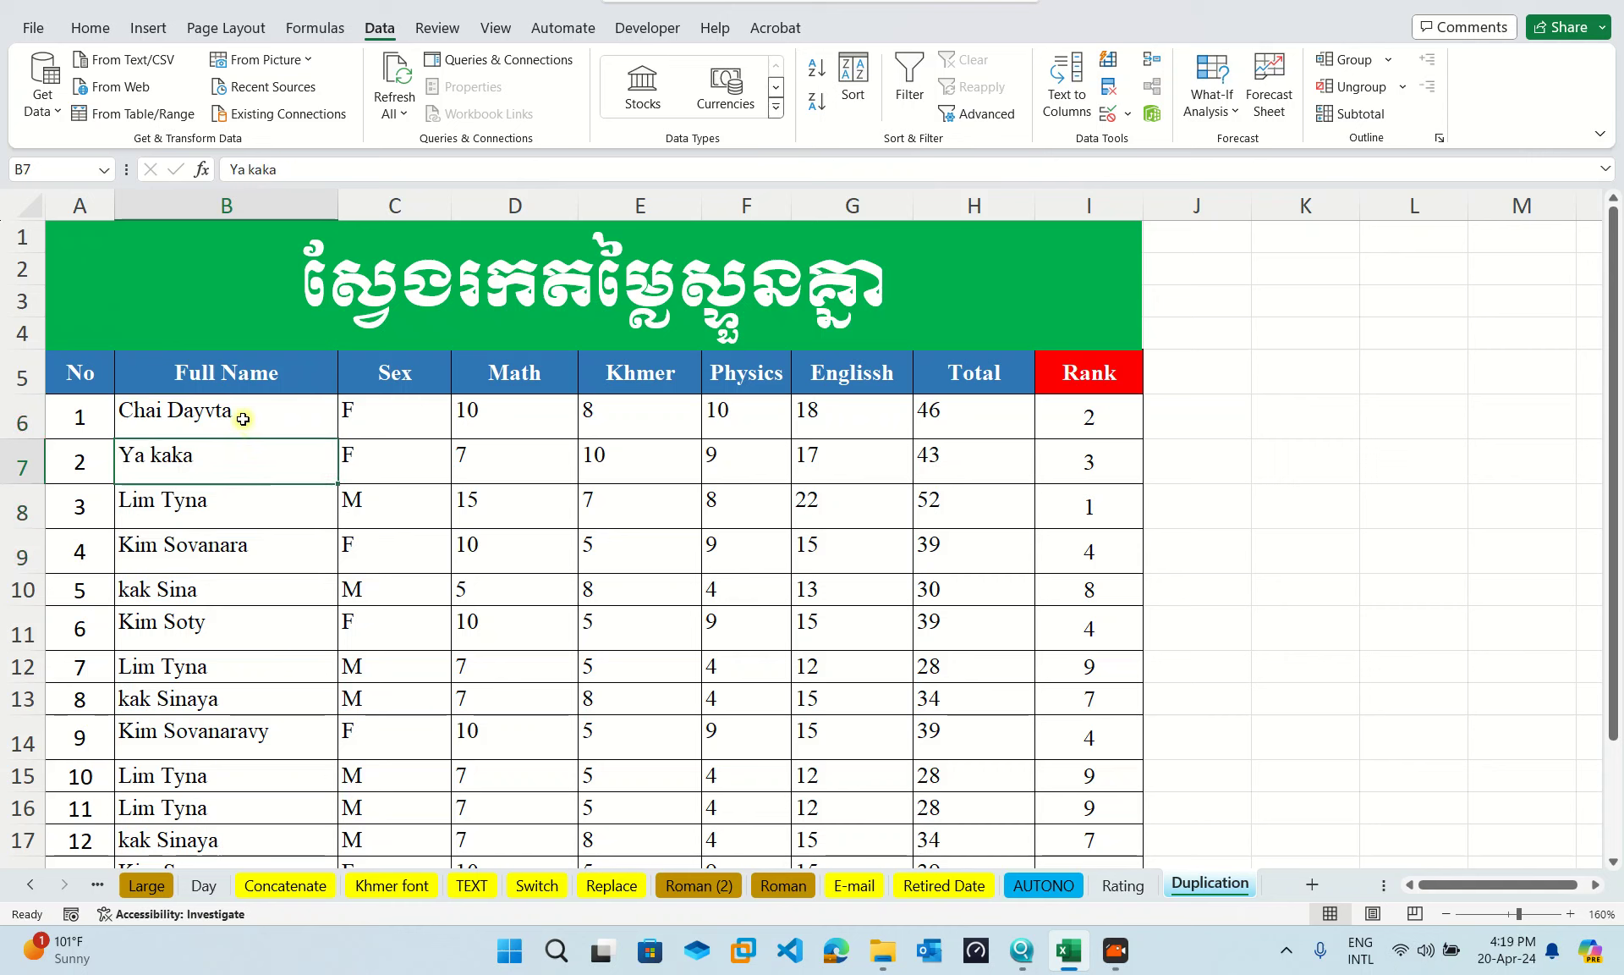
pyautogui.click(243, 419)
pyautogui.click(235, 452)
pyautogui.click(228, 414)
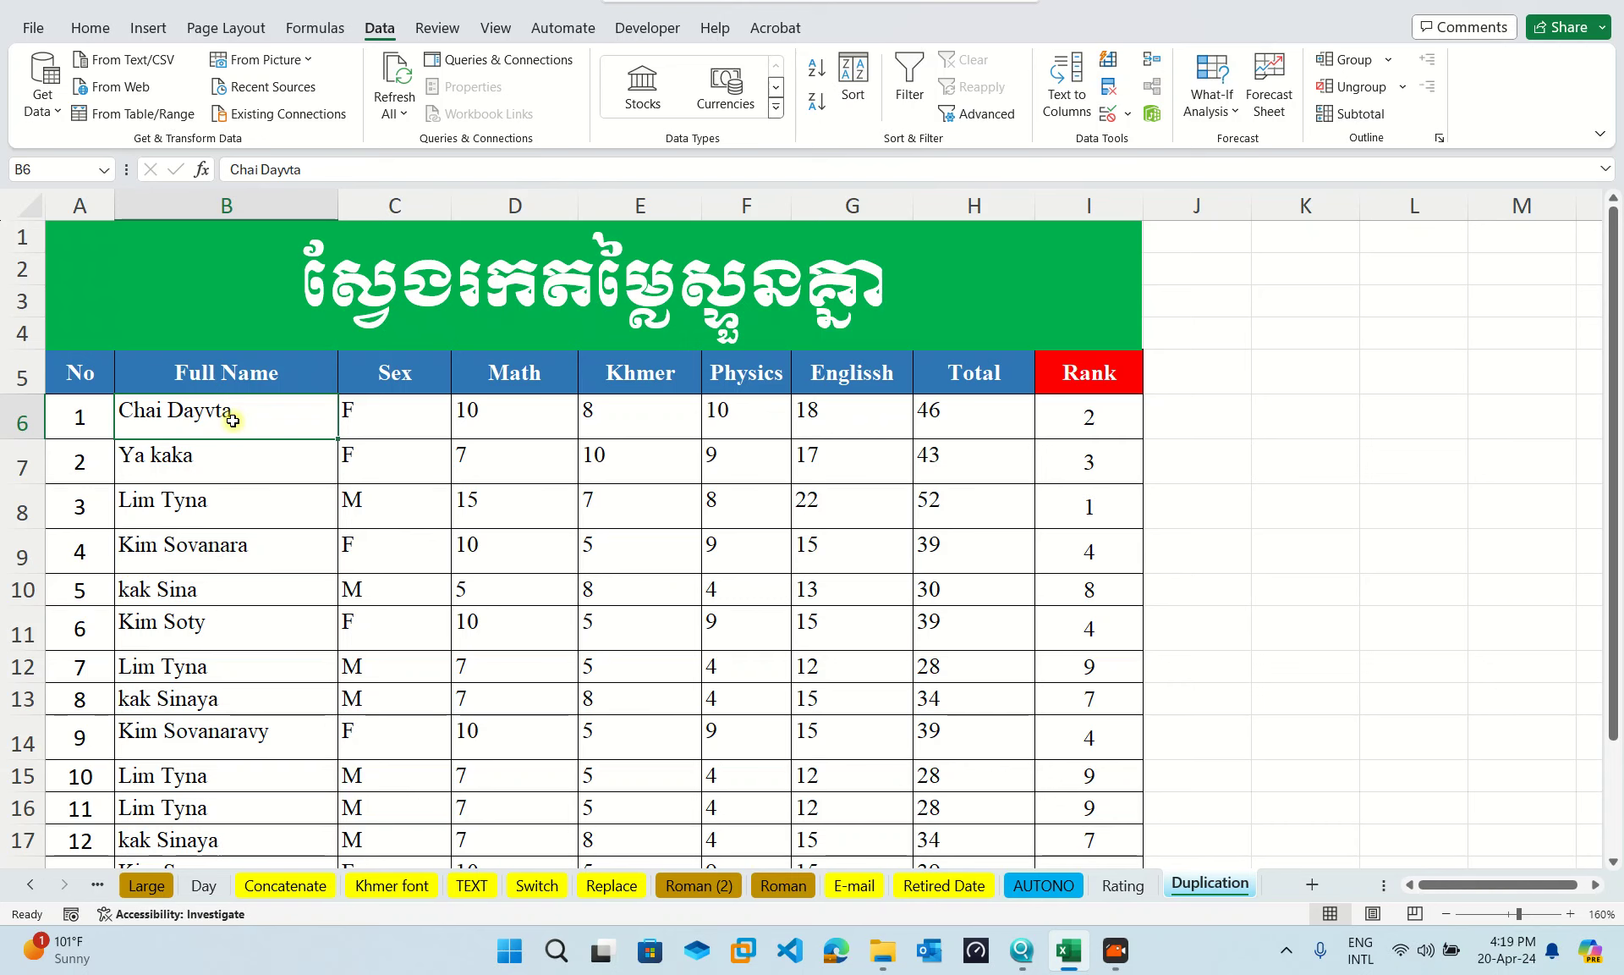
# Select the names B6:B19 with Ctrl+Shift+Down and bring up the Home ribbon.
pyautogui.hotkey('ctrl', 'shift', 'Down')
pyautogui.scroll(-2, 253, 437)
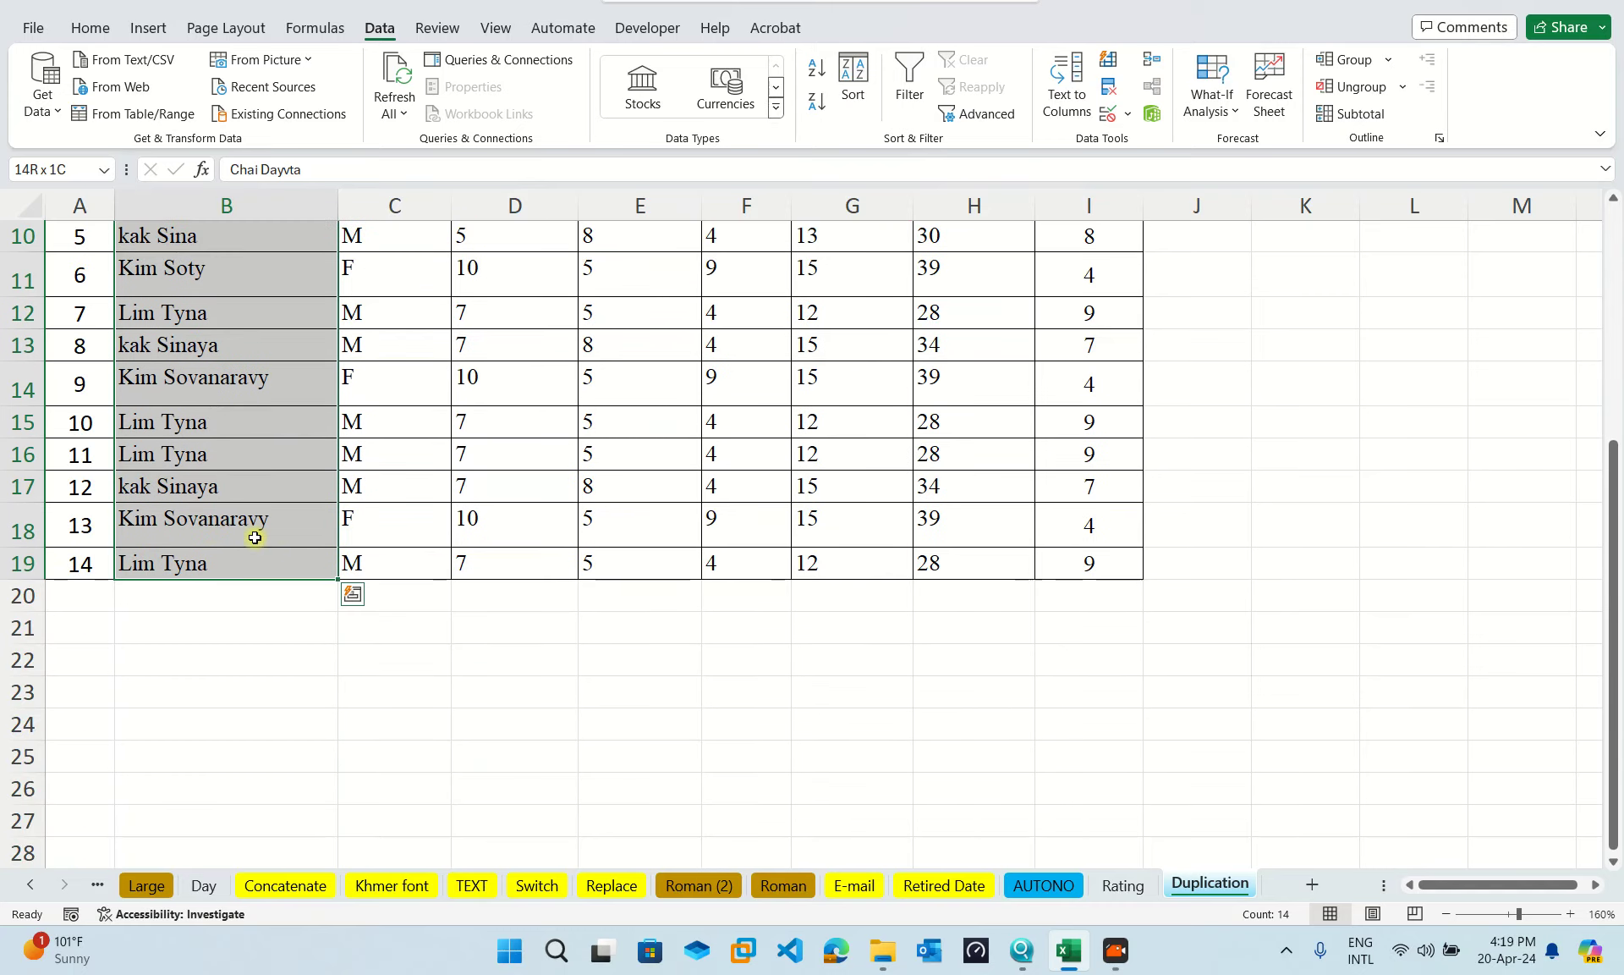
pyautogui.scroll(2, 191, 613)
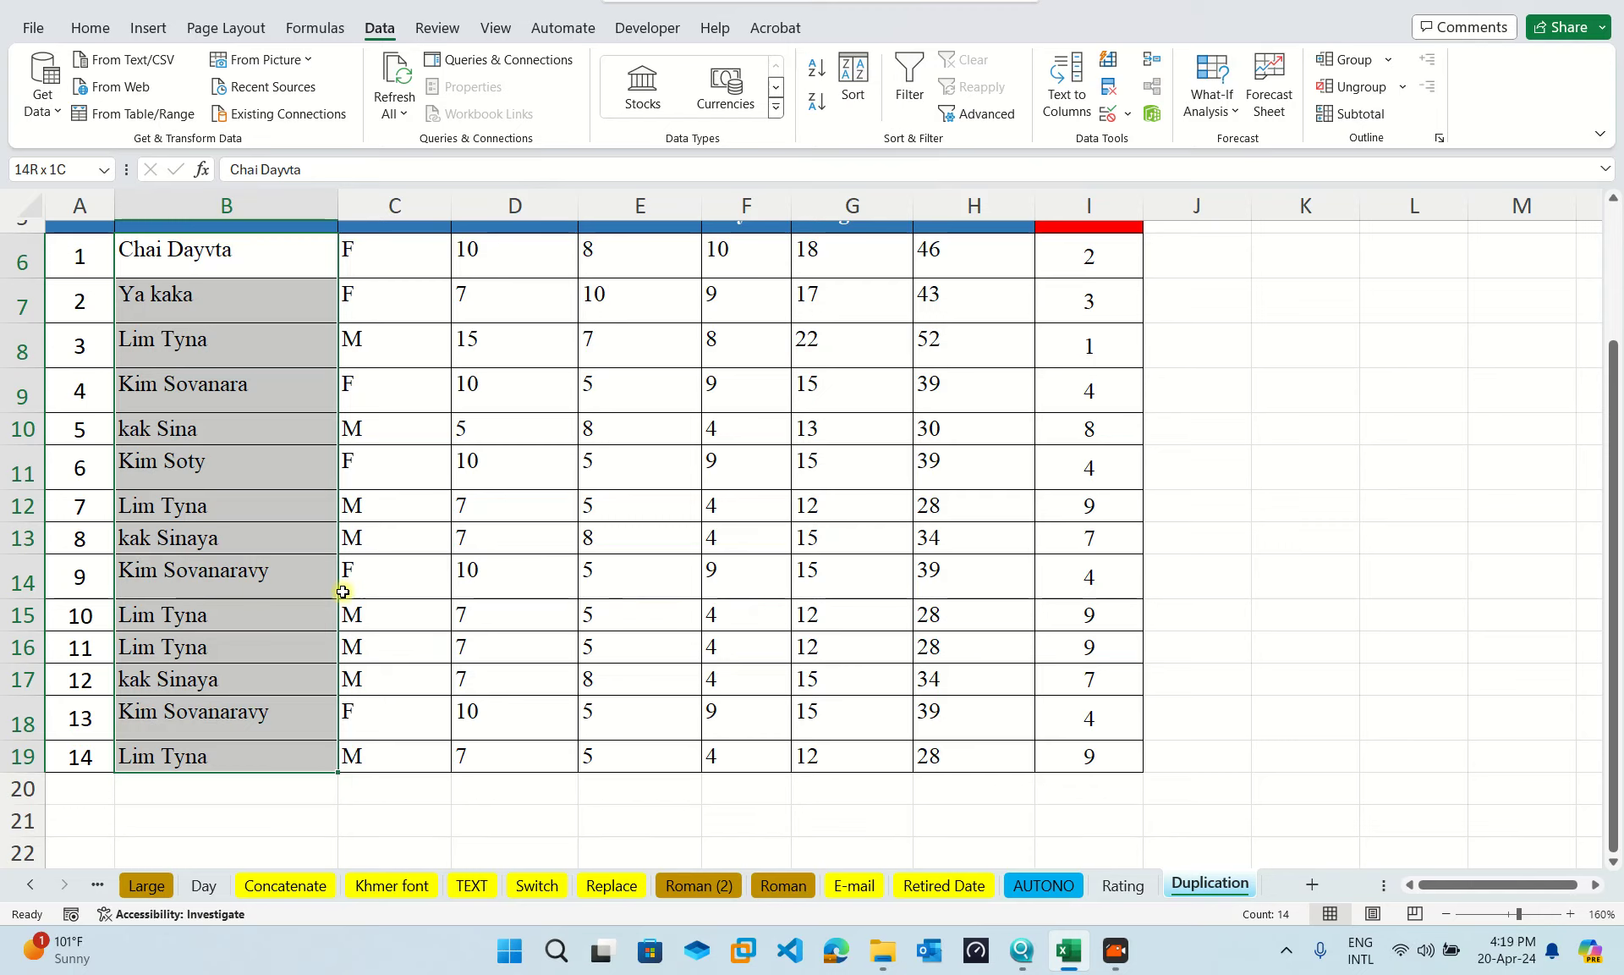
pyautogui.scroll(1, 312, 561)
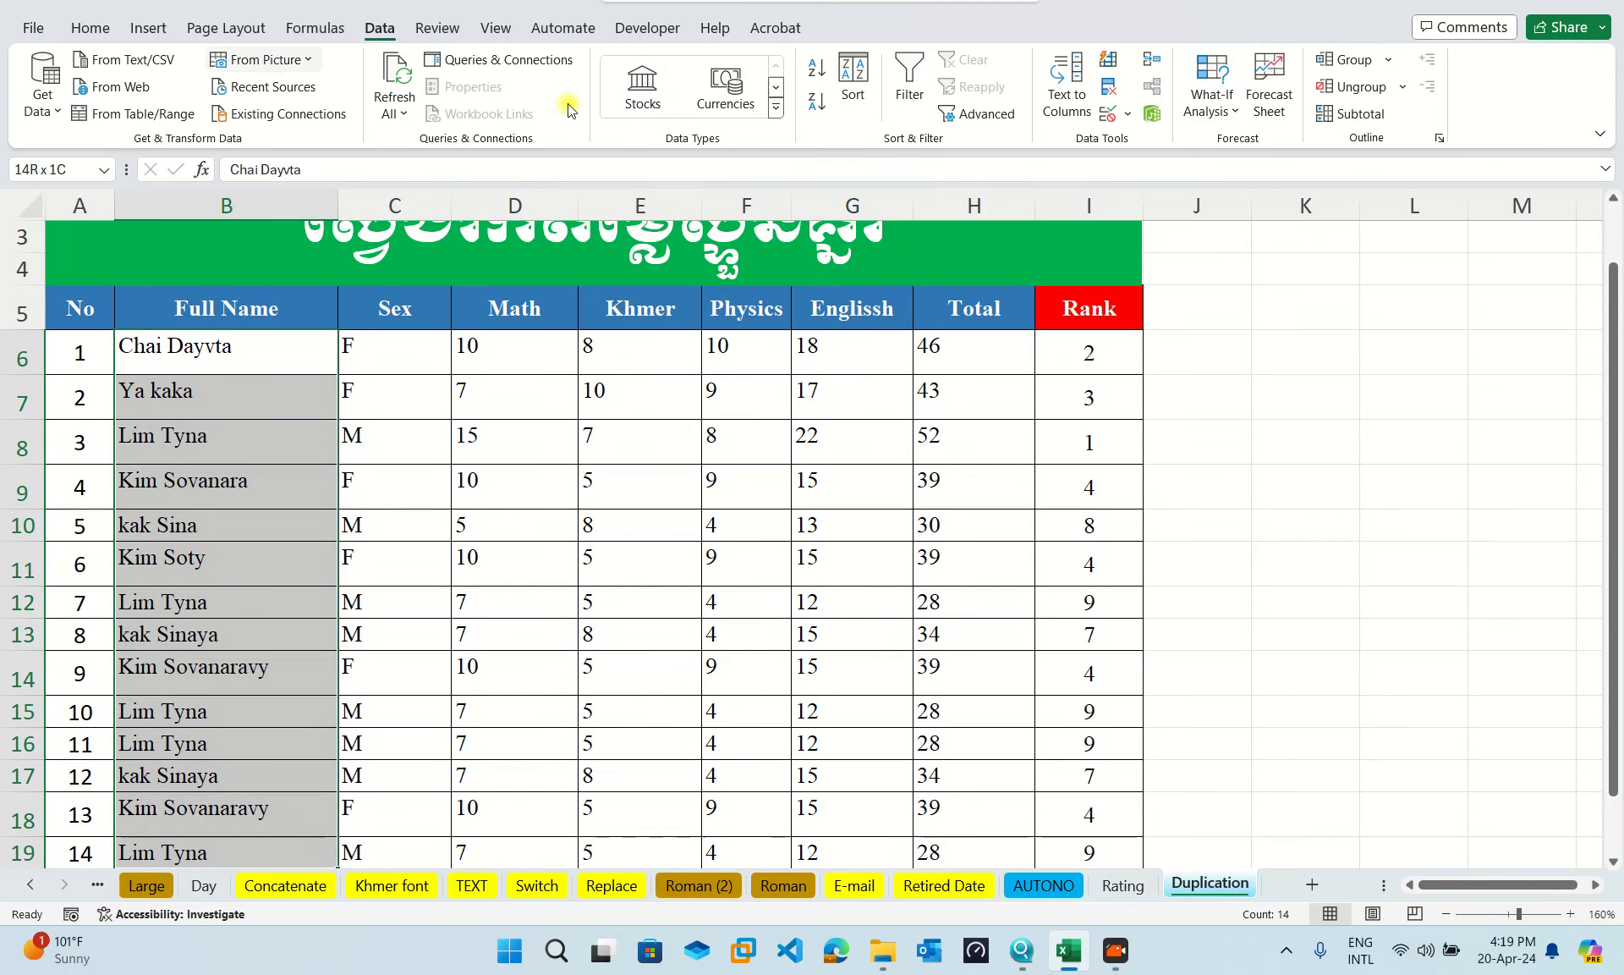
pyautogui.click(100, 30)
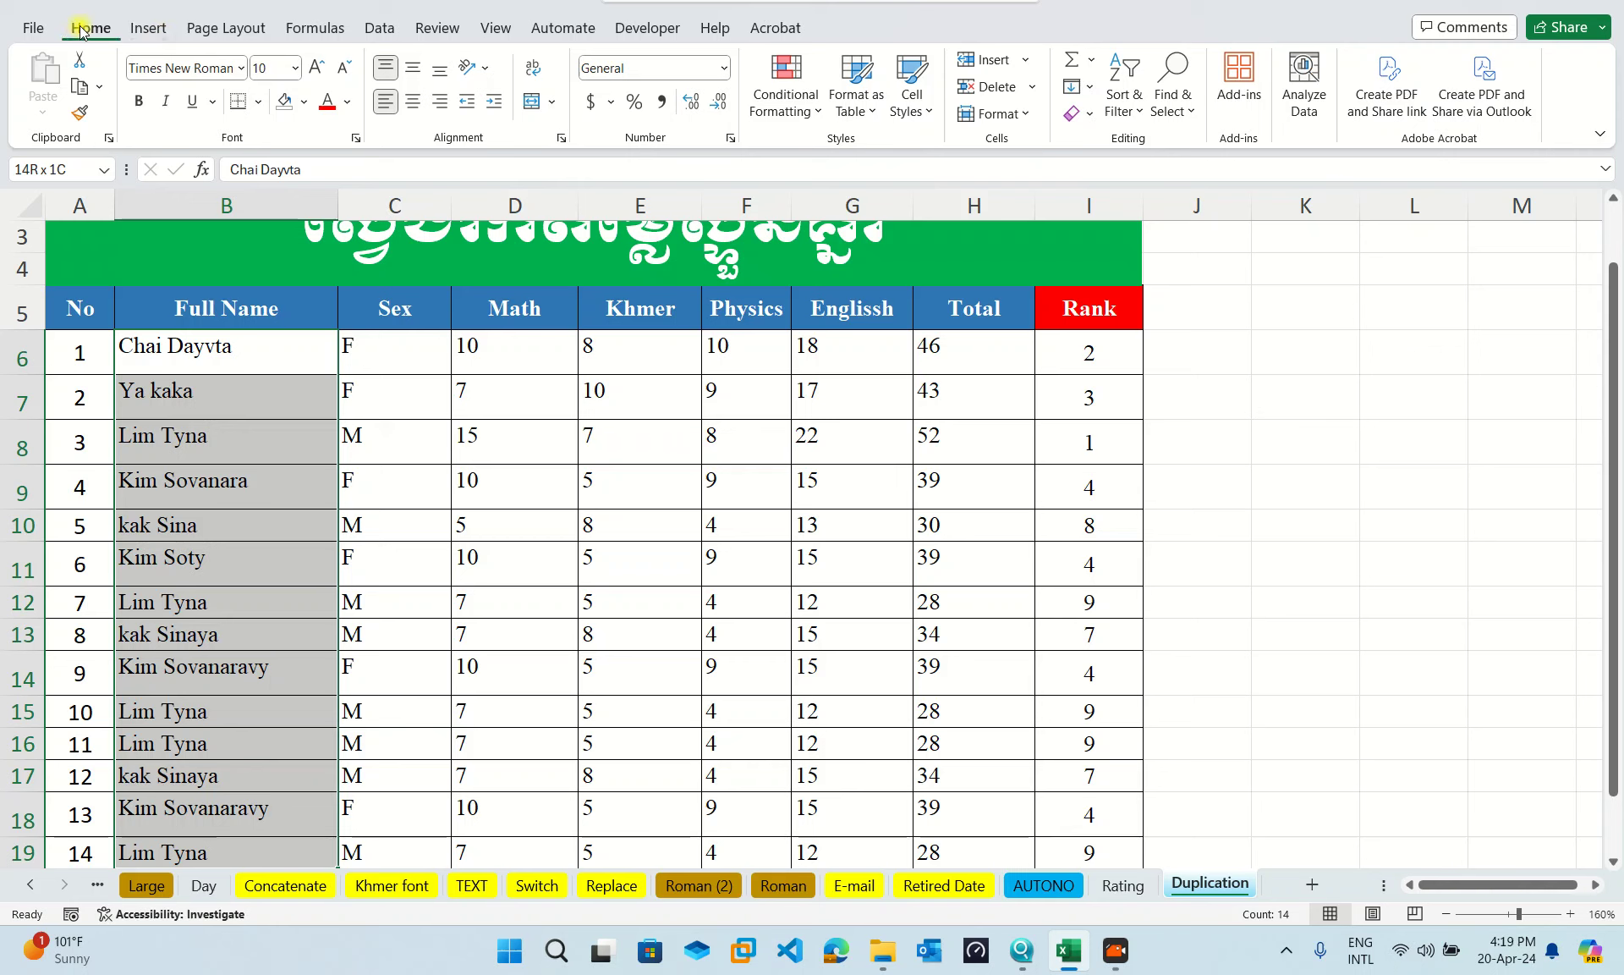
# Choose Conditional Formatting > Highlight Cells Rules > Duplicate Values for the selected names.
pyautogui.click(789, 104)
pyautogui.moveTo(853, 154)
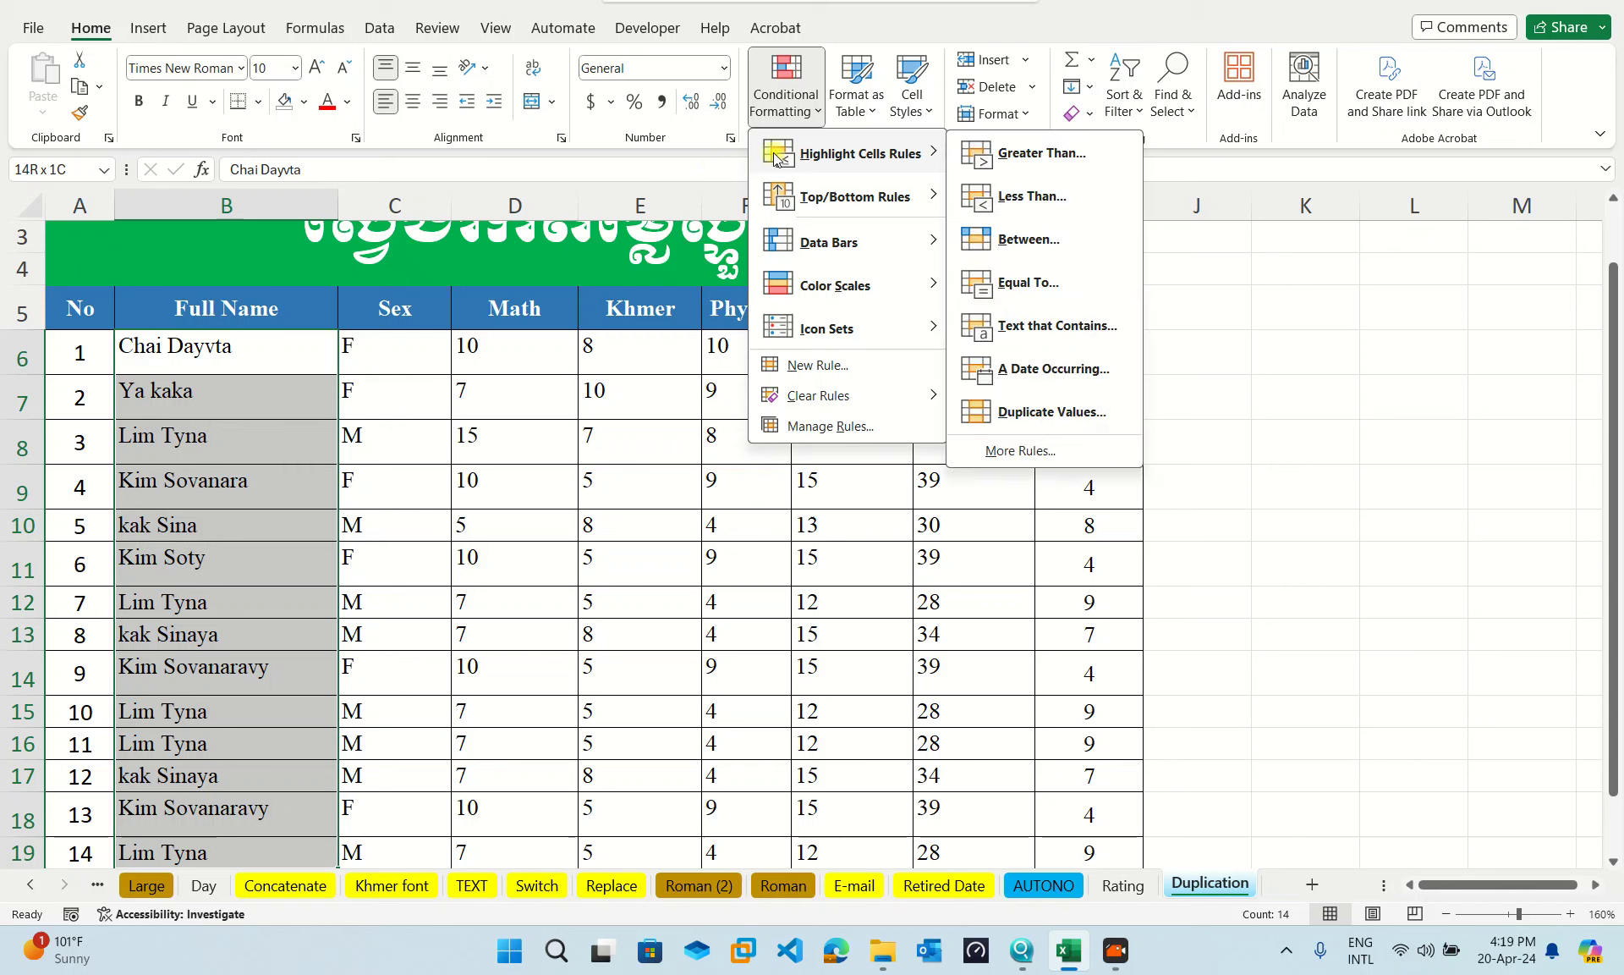
pyautogui.click(1048, 415)
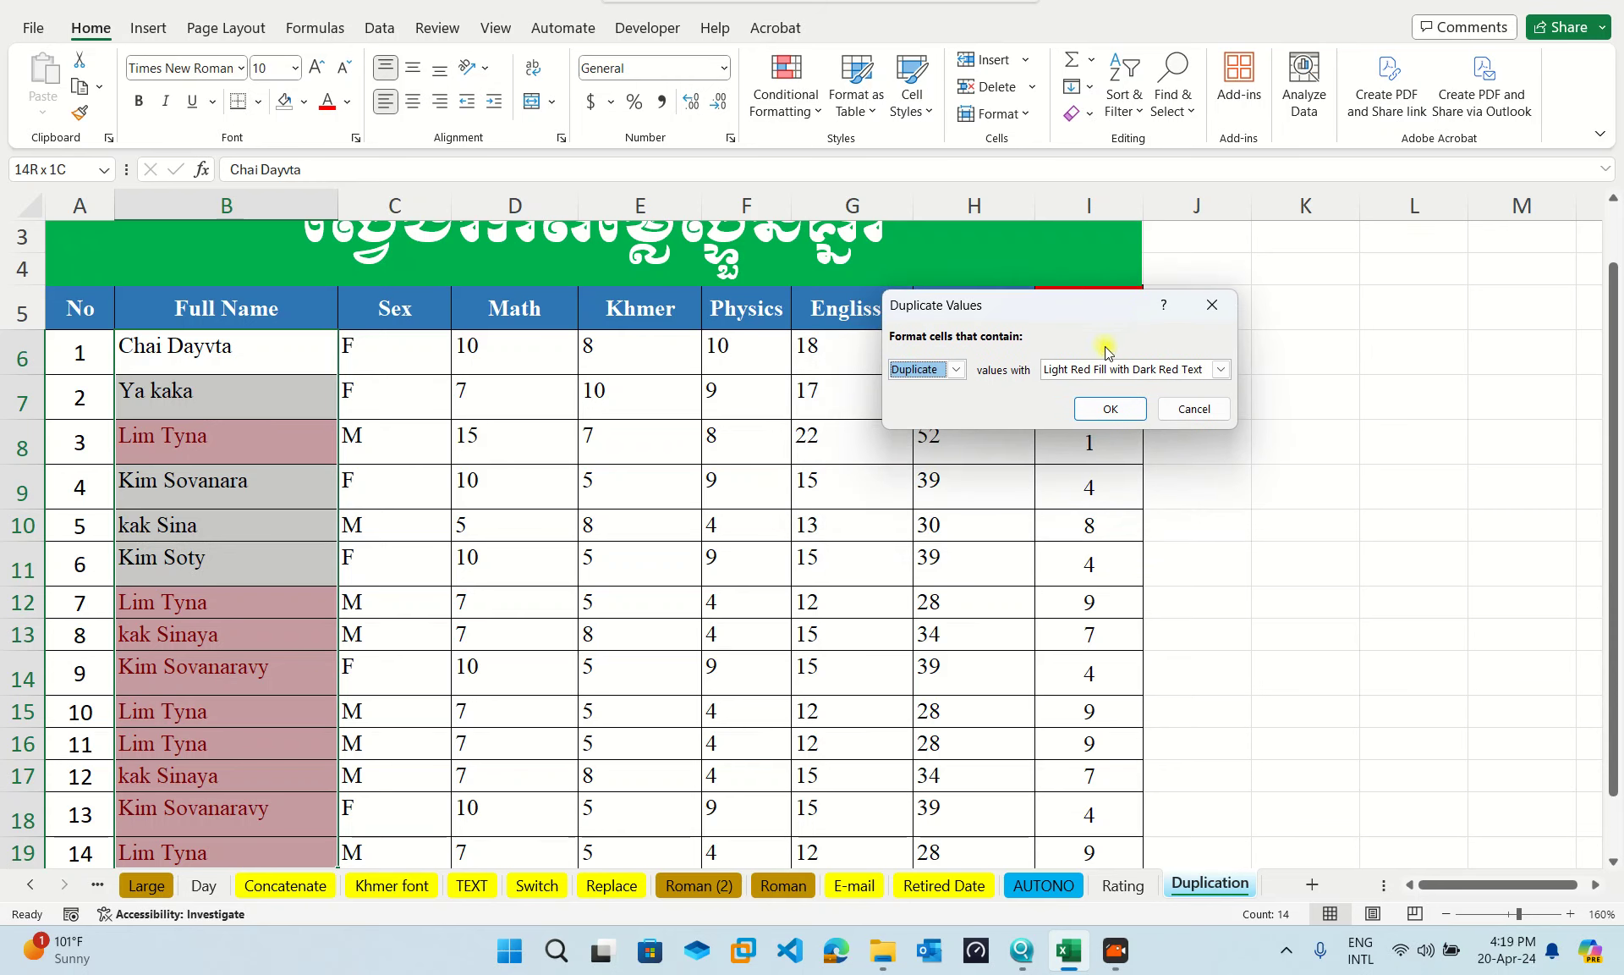
# After trying red text and red border, apply Yellow Fill with Dark Yellow Text to duplicates.
pyautogui.click(1107, 371)
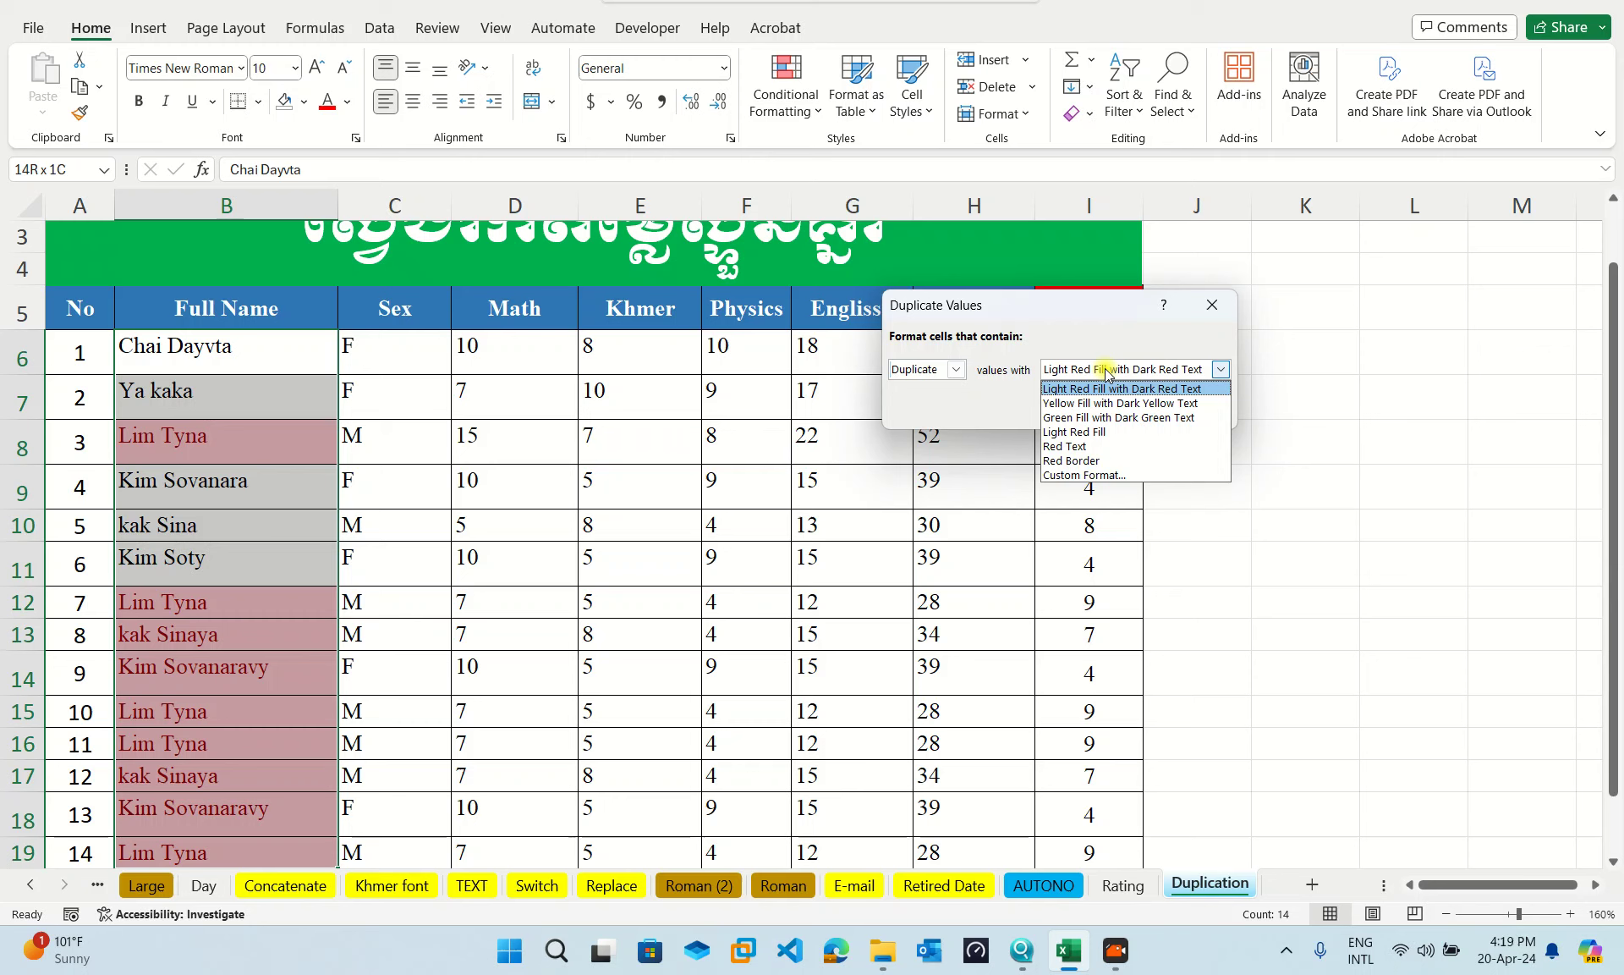
pyautogui.click(1089, 448)
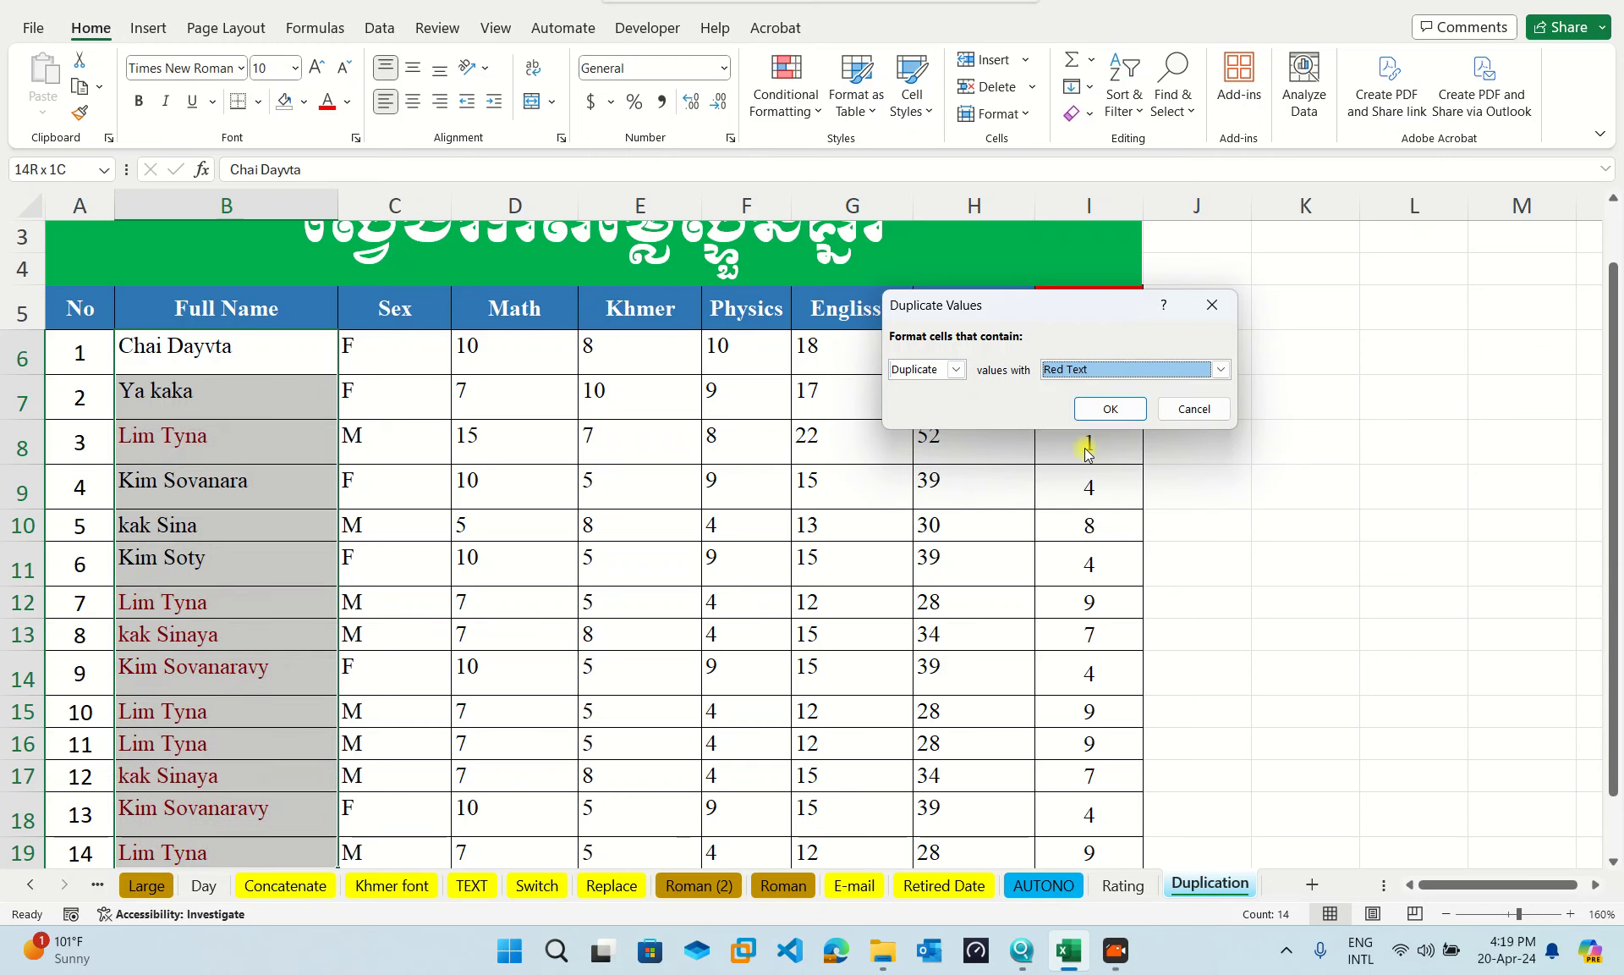
pyautogui.click(1100, 369)
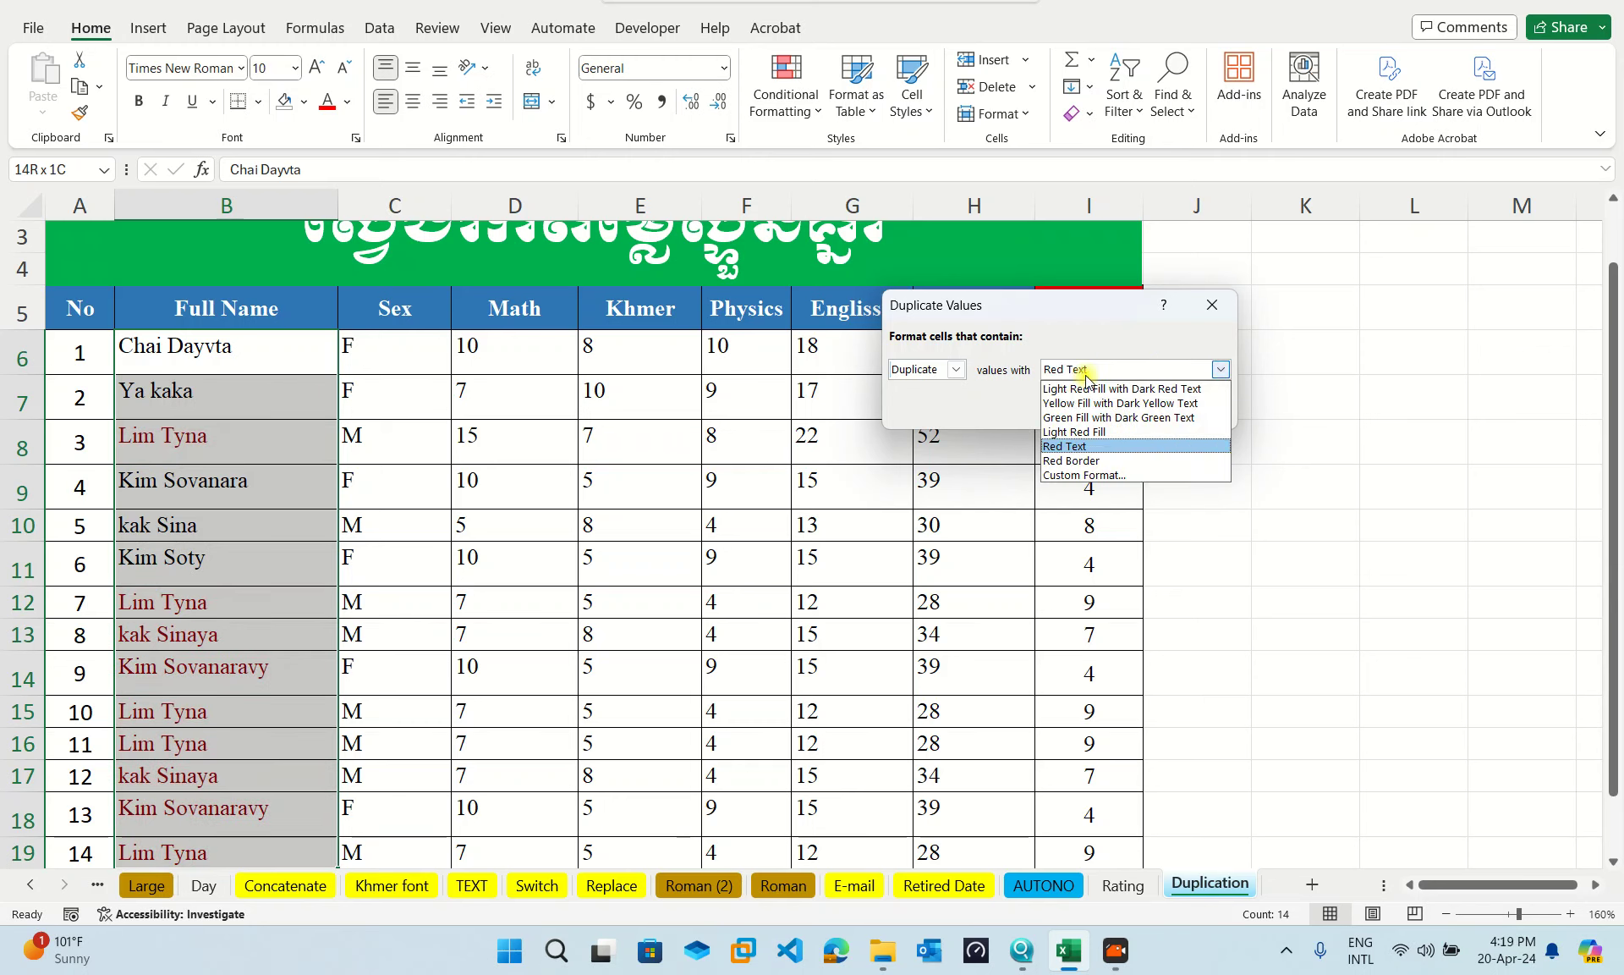
pyautogui.click(1091, 462)
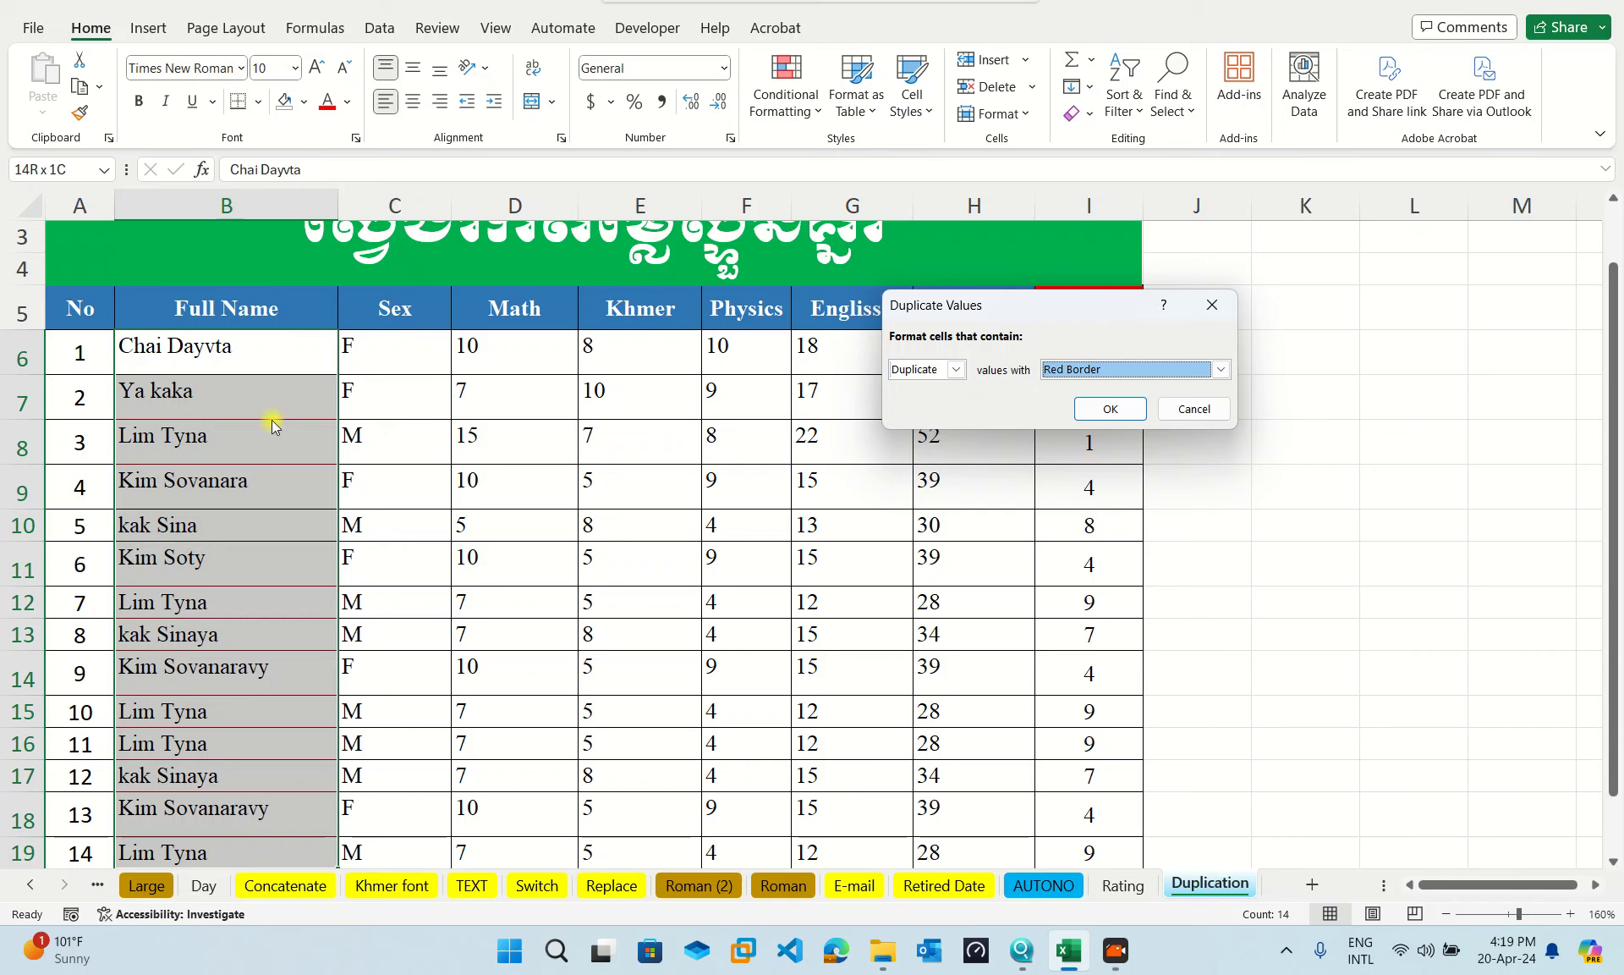
pyautogui.click(1066, 369)
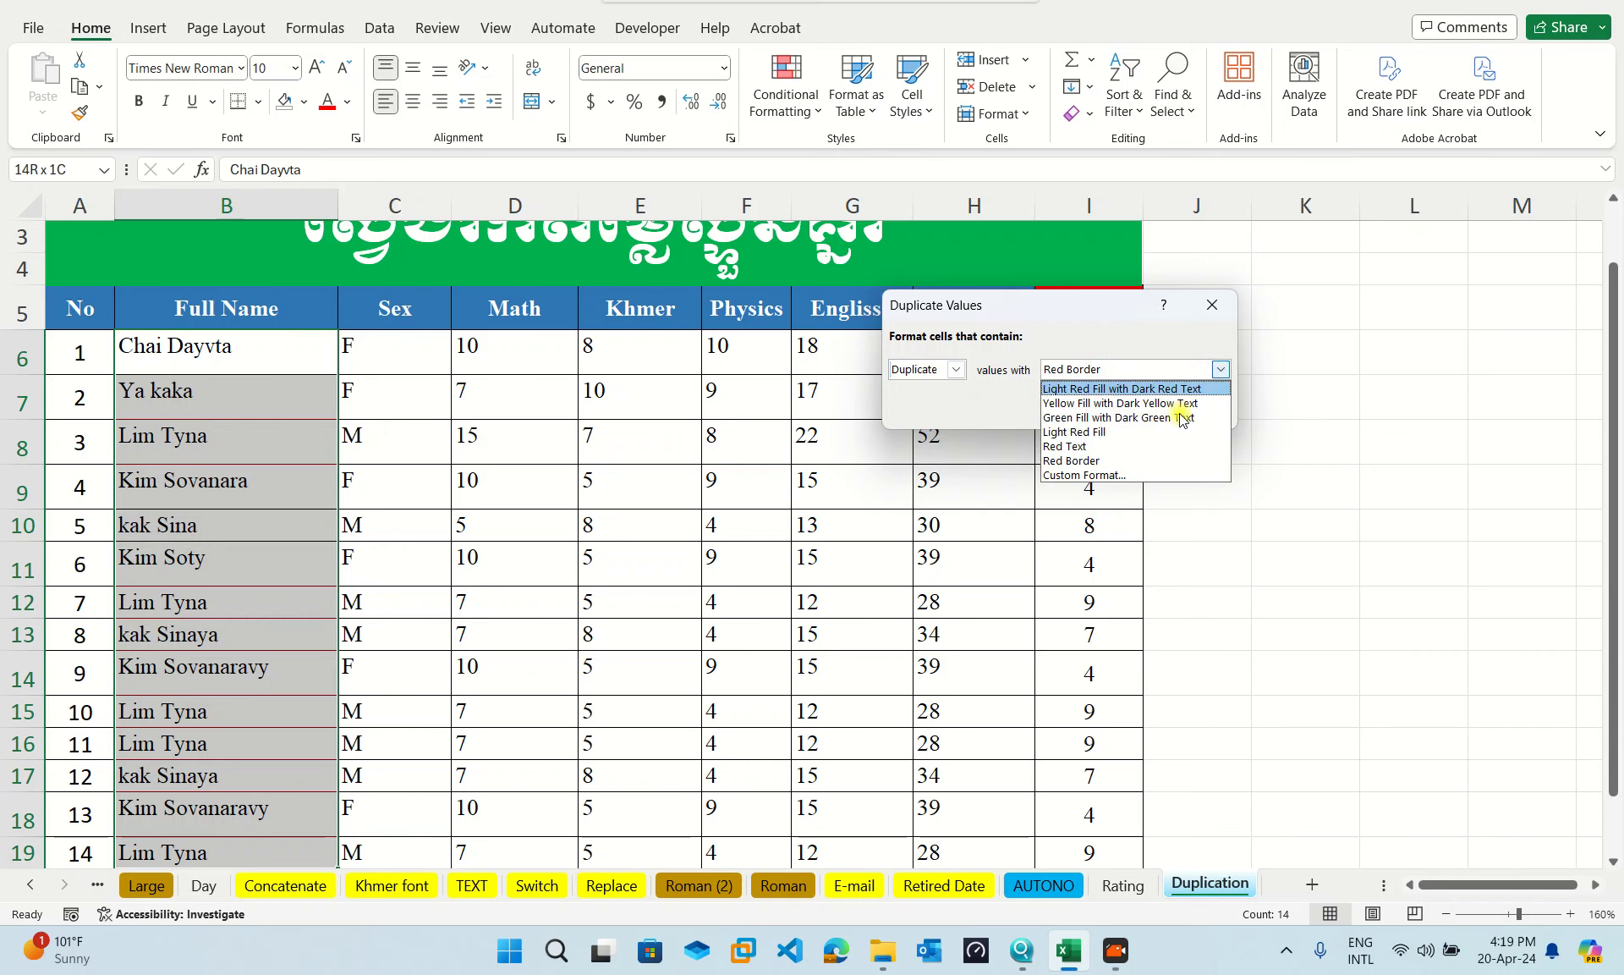
pyautogui.click(1137, 403)
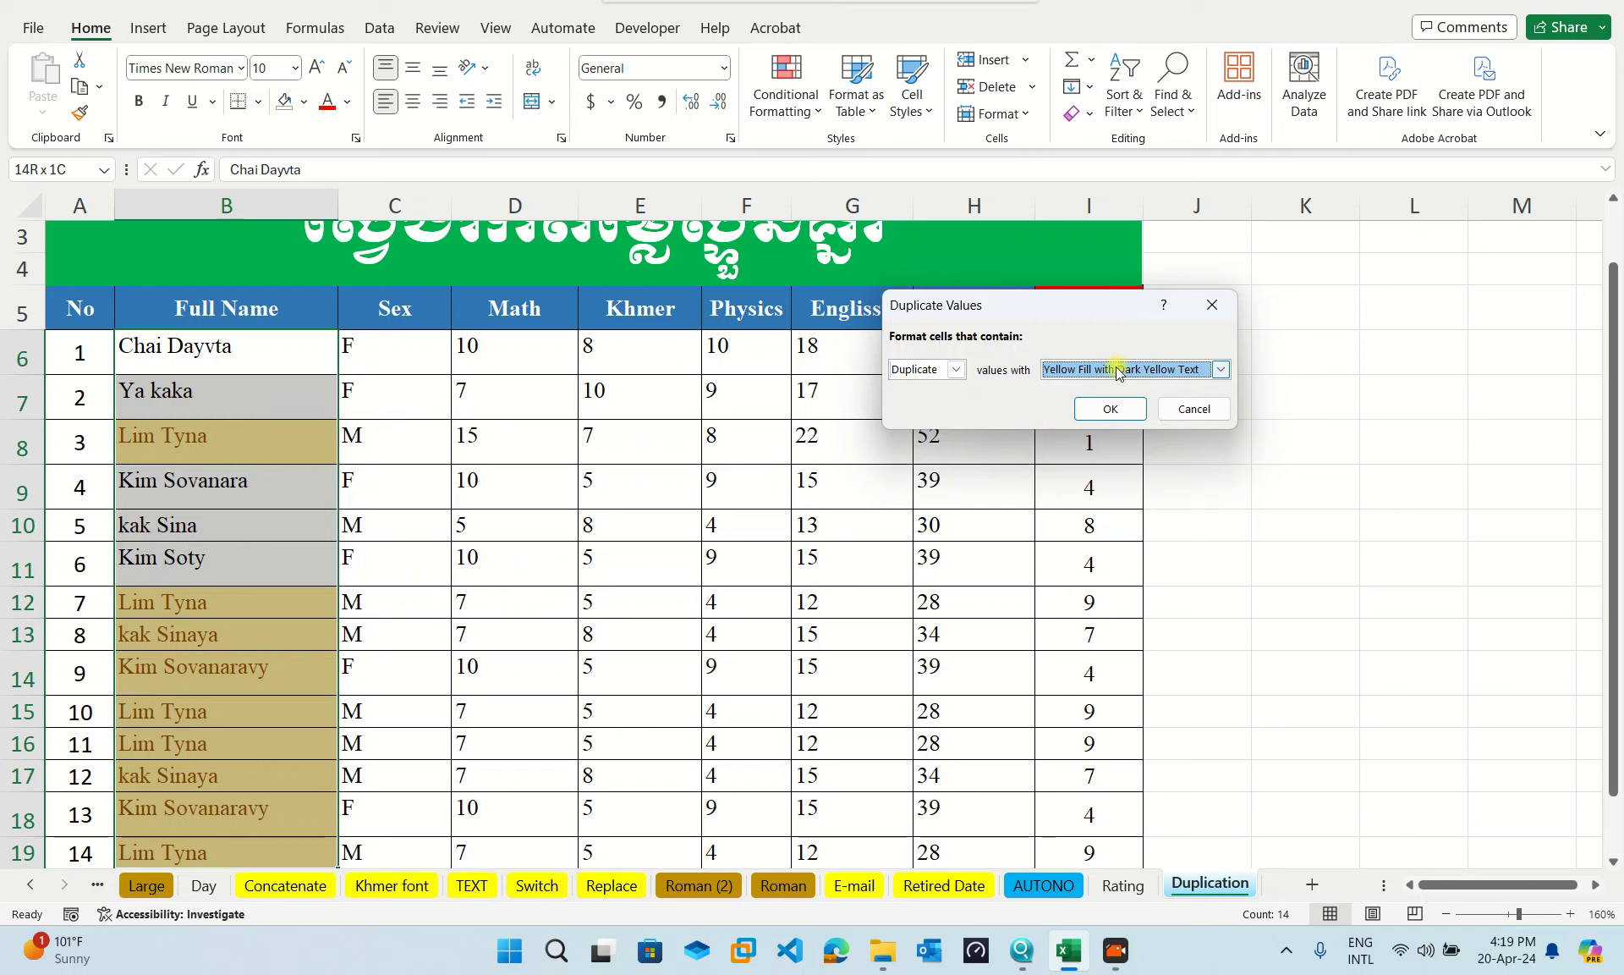
pyautogui.click(1104, 411)
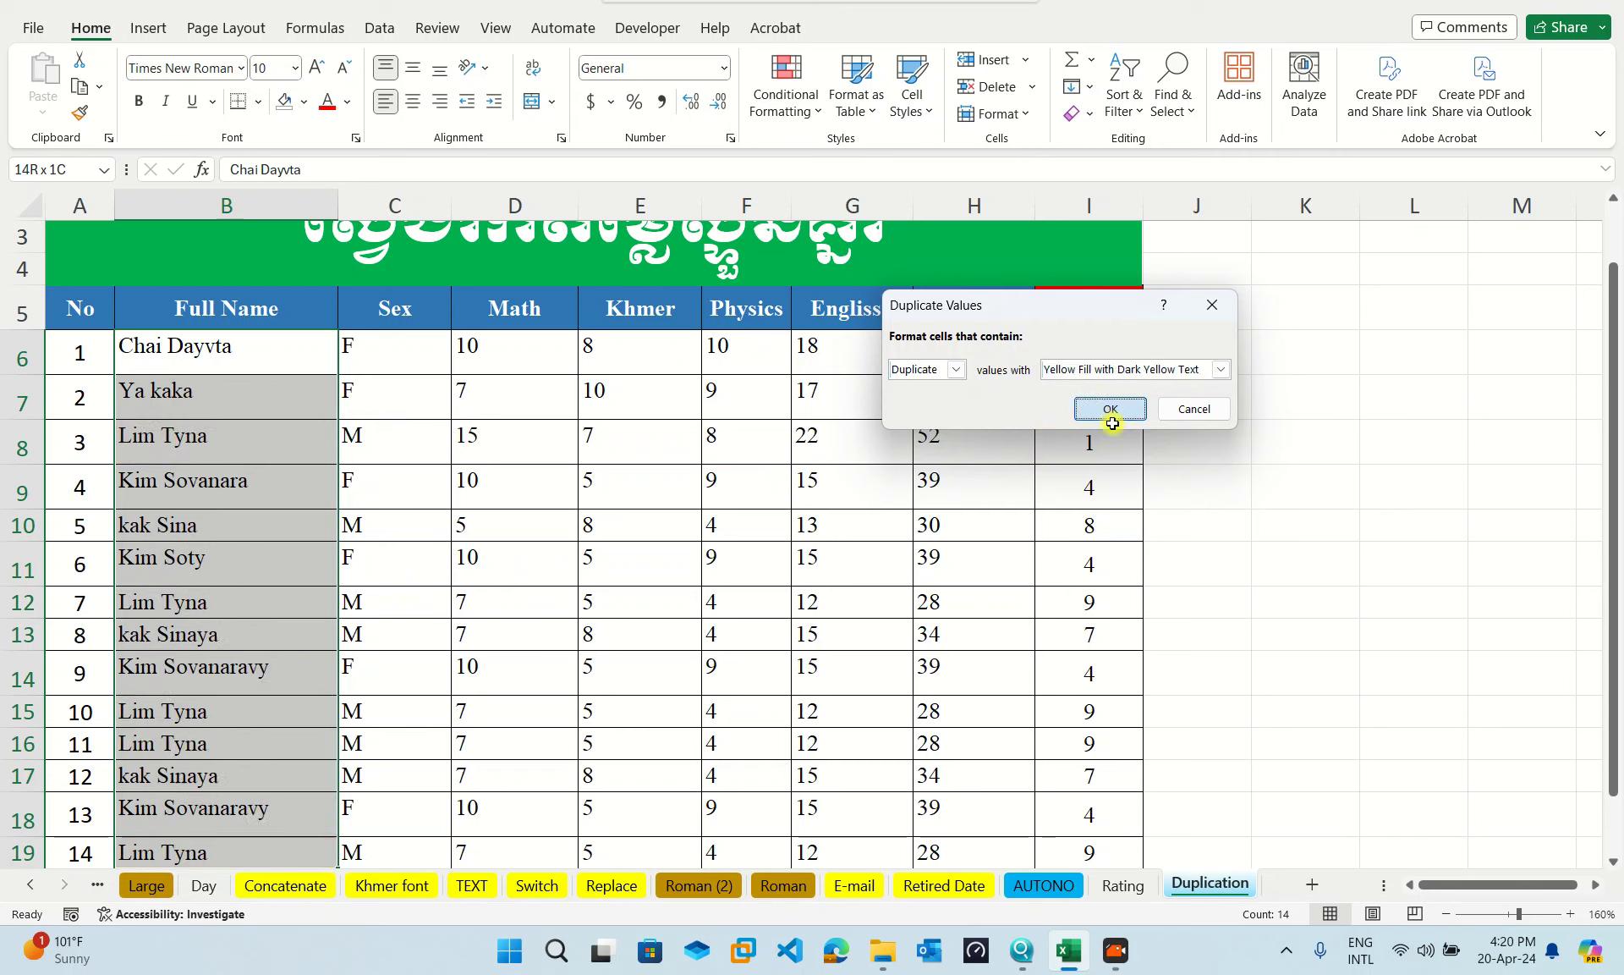
pyautogui.click(1172, 599)
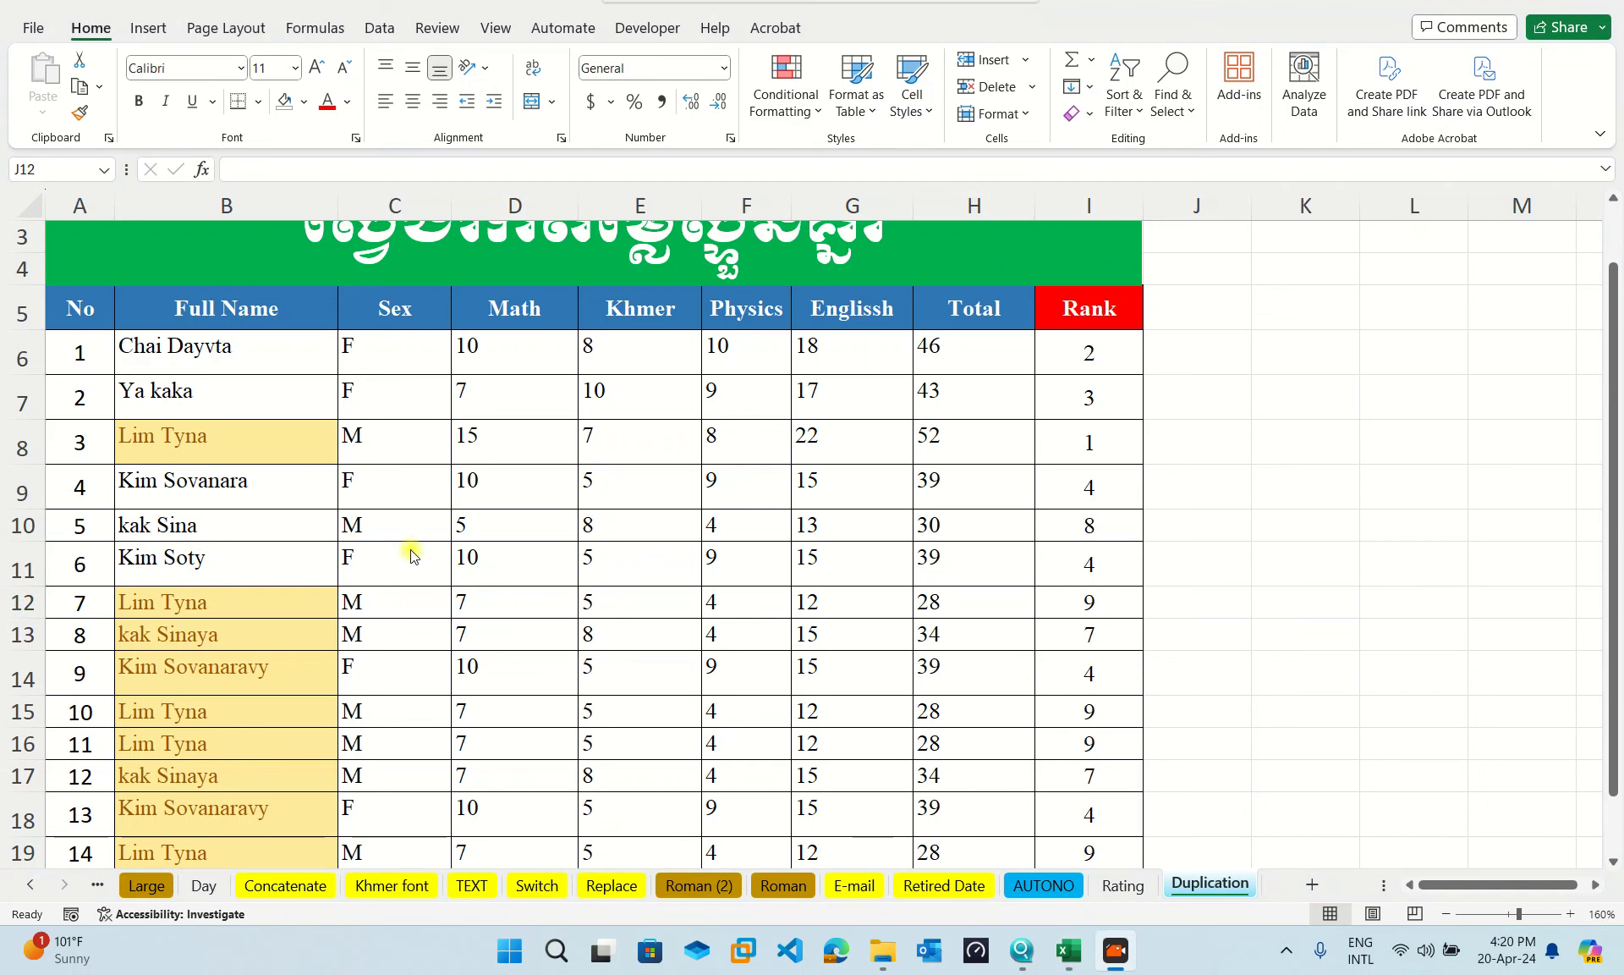
pyautogui.scroll(-2, 319, 540)
pyautogui.scroll(2, 319, 541)
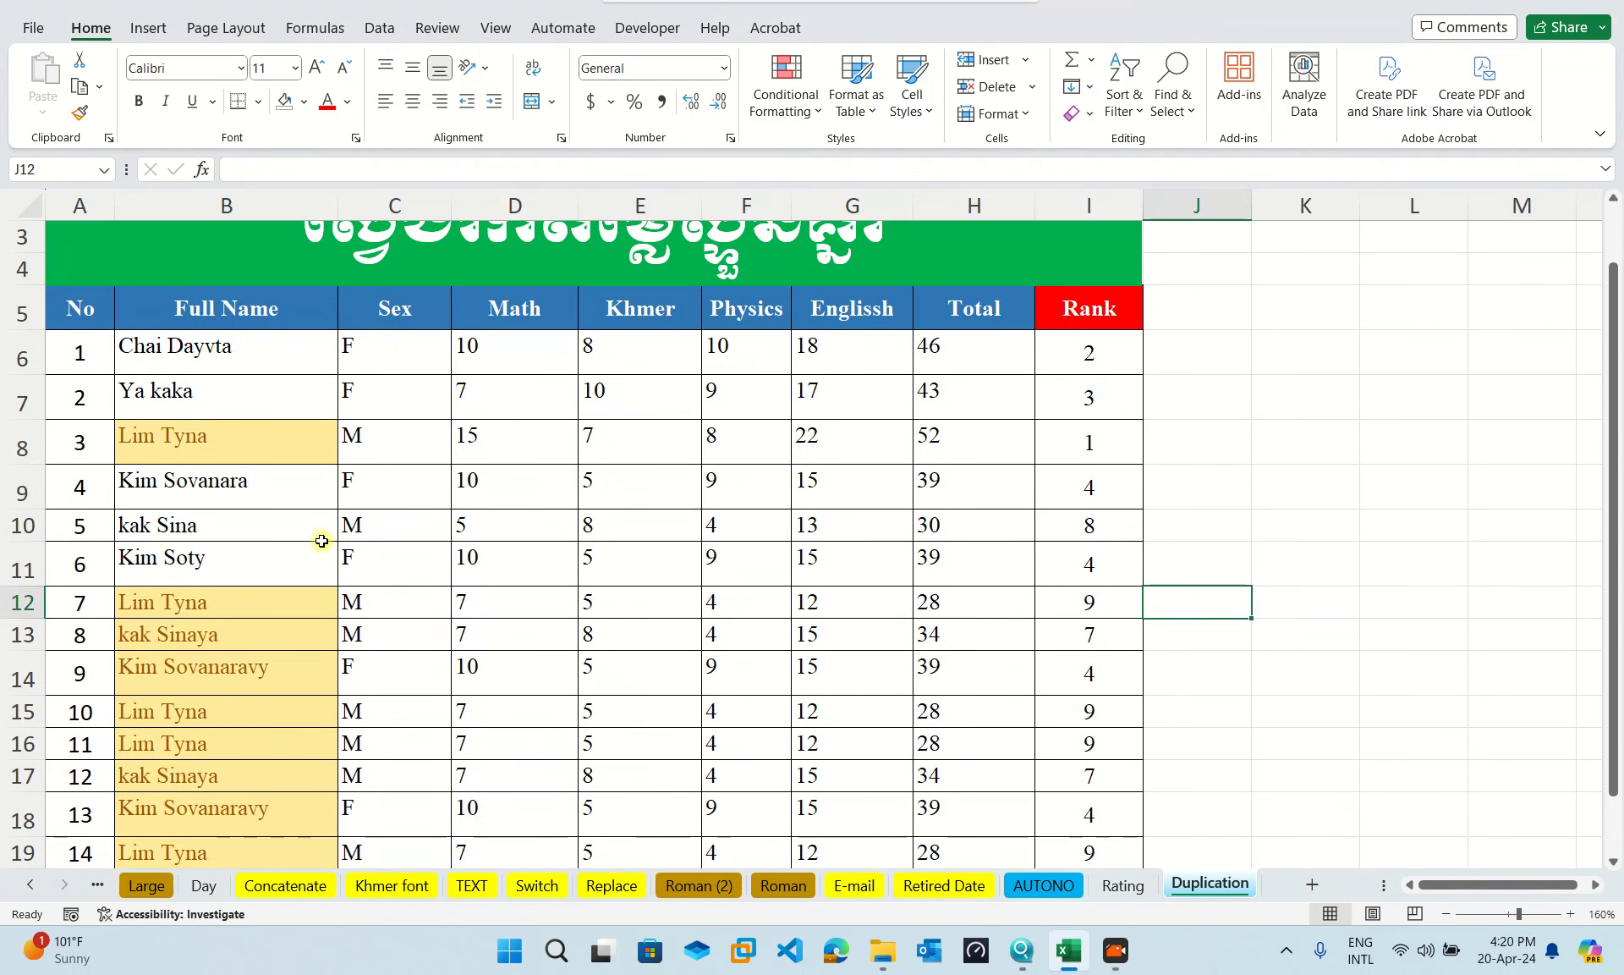
pyautogui.click(230, 440)
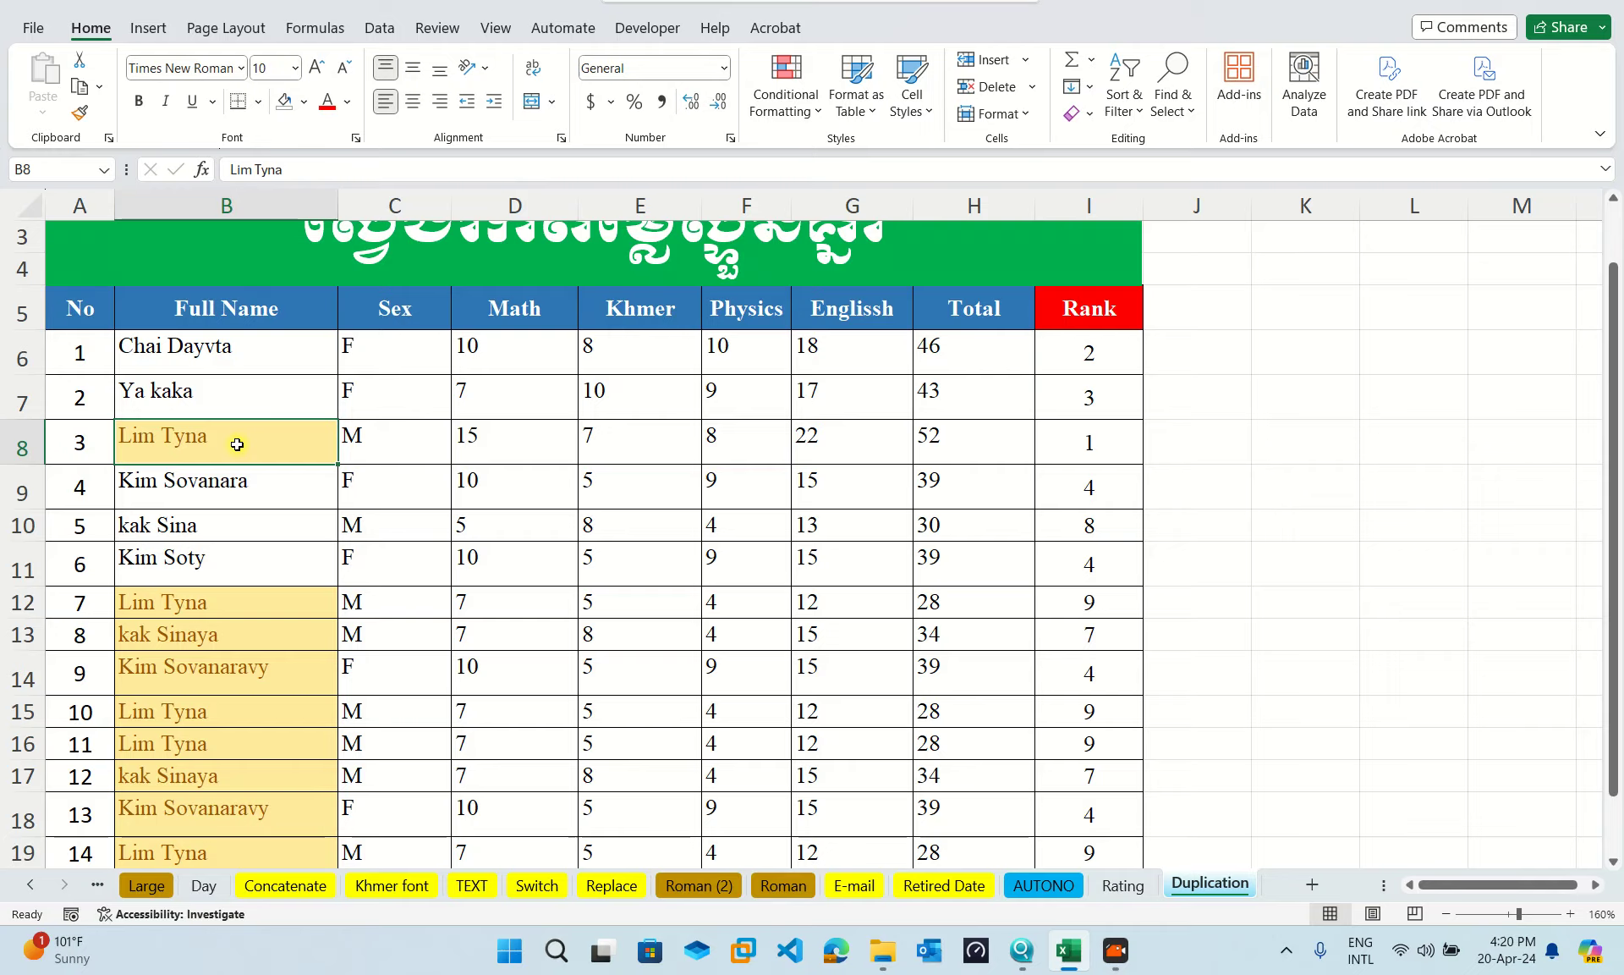
pyautogui.scroll(-1, 237, 445)
pyautogui.scroll(1, 237, 444)
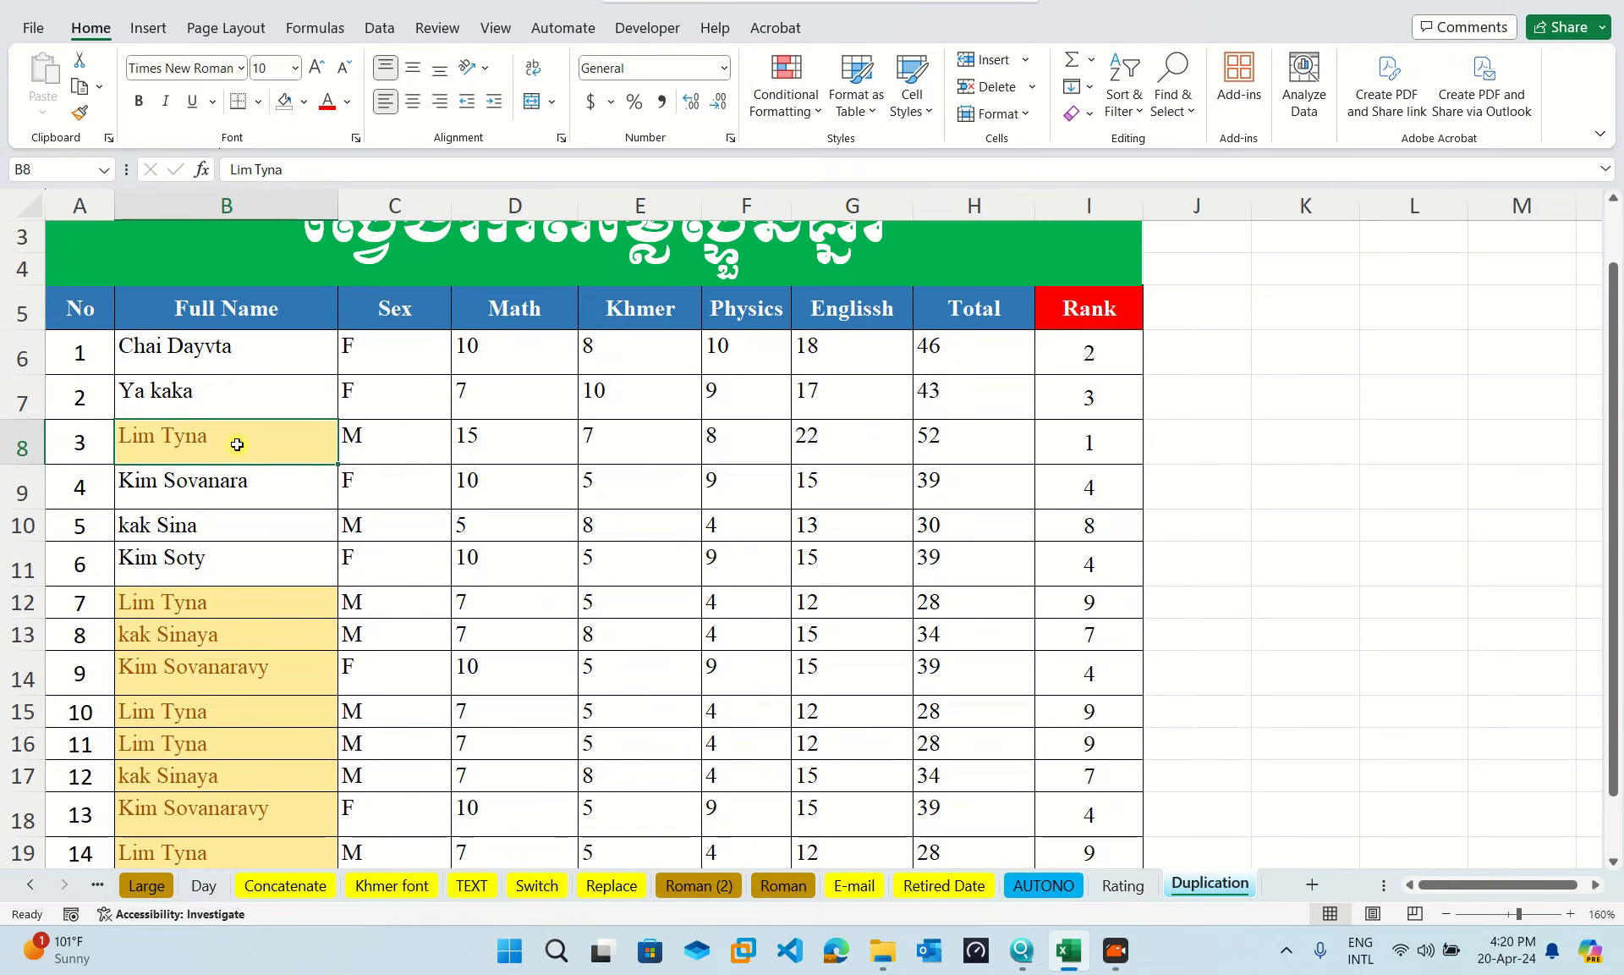
pyautogui.click(23, 442)
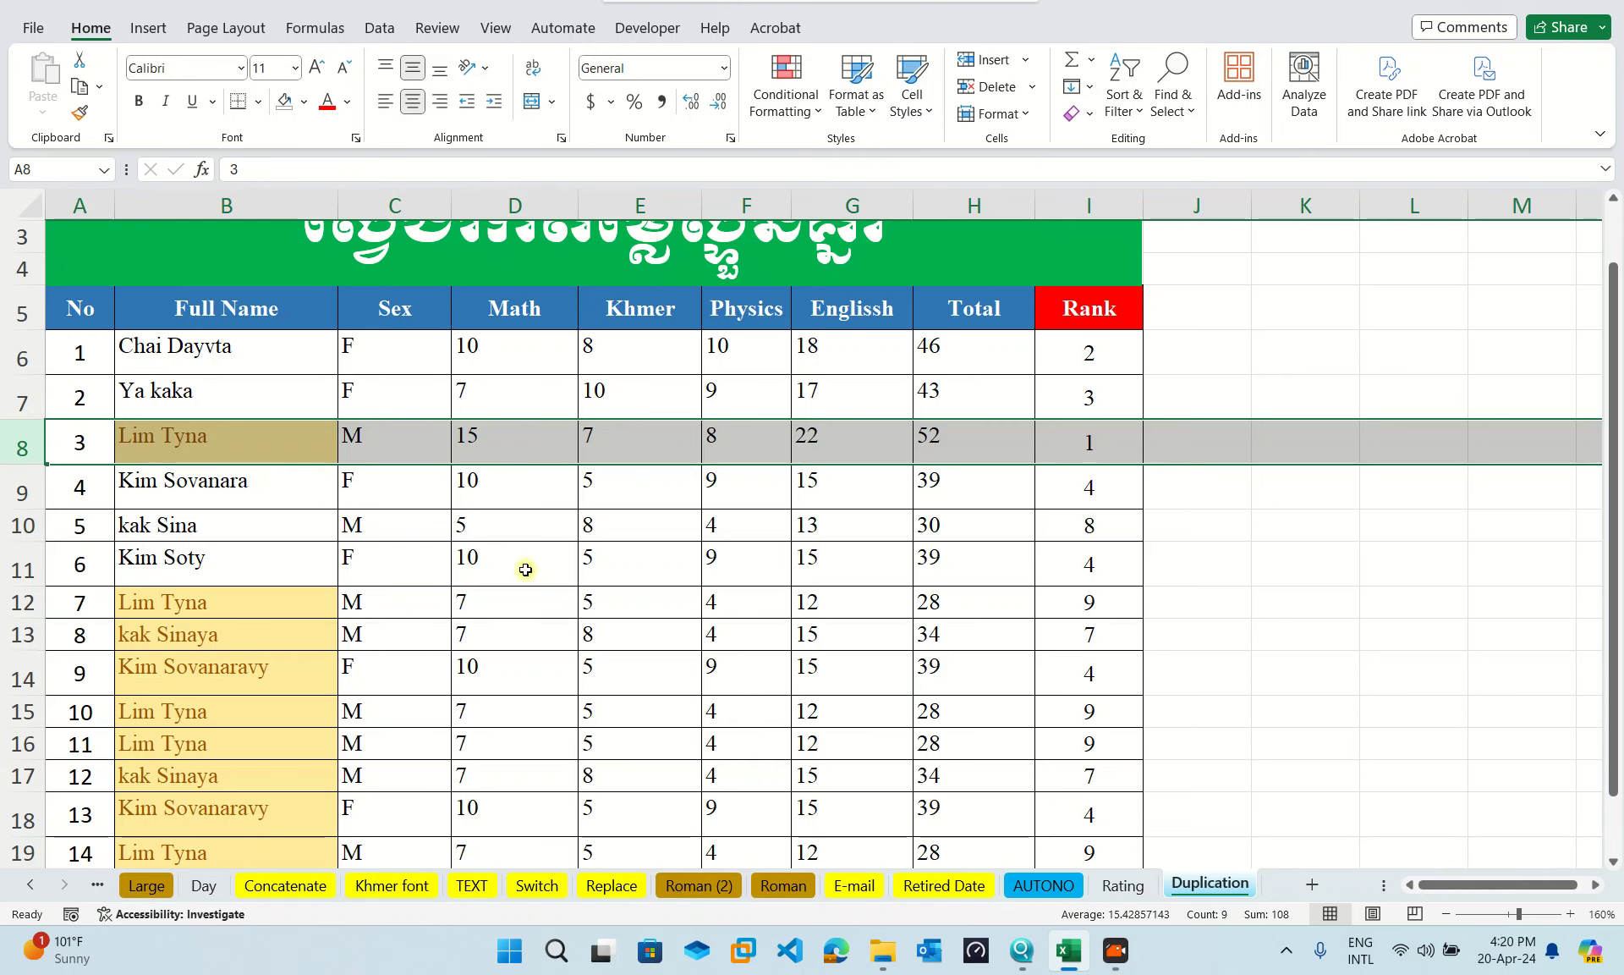
pyautogui.click(232, 669)
pyautogui.scroll(-2, 229, 728)
pyautogui.click(228, 723)
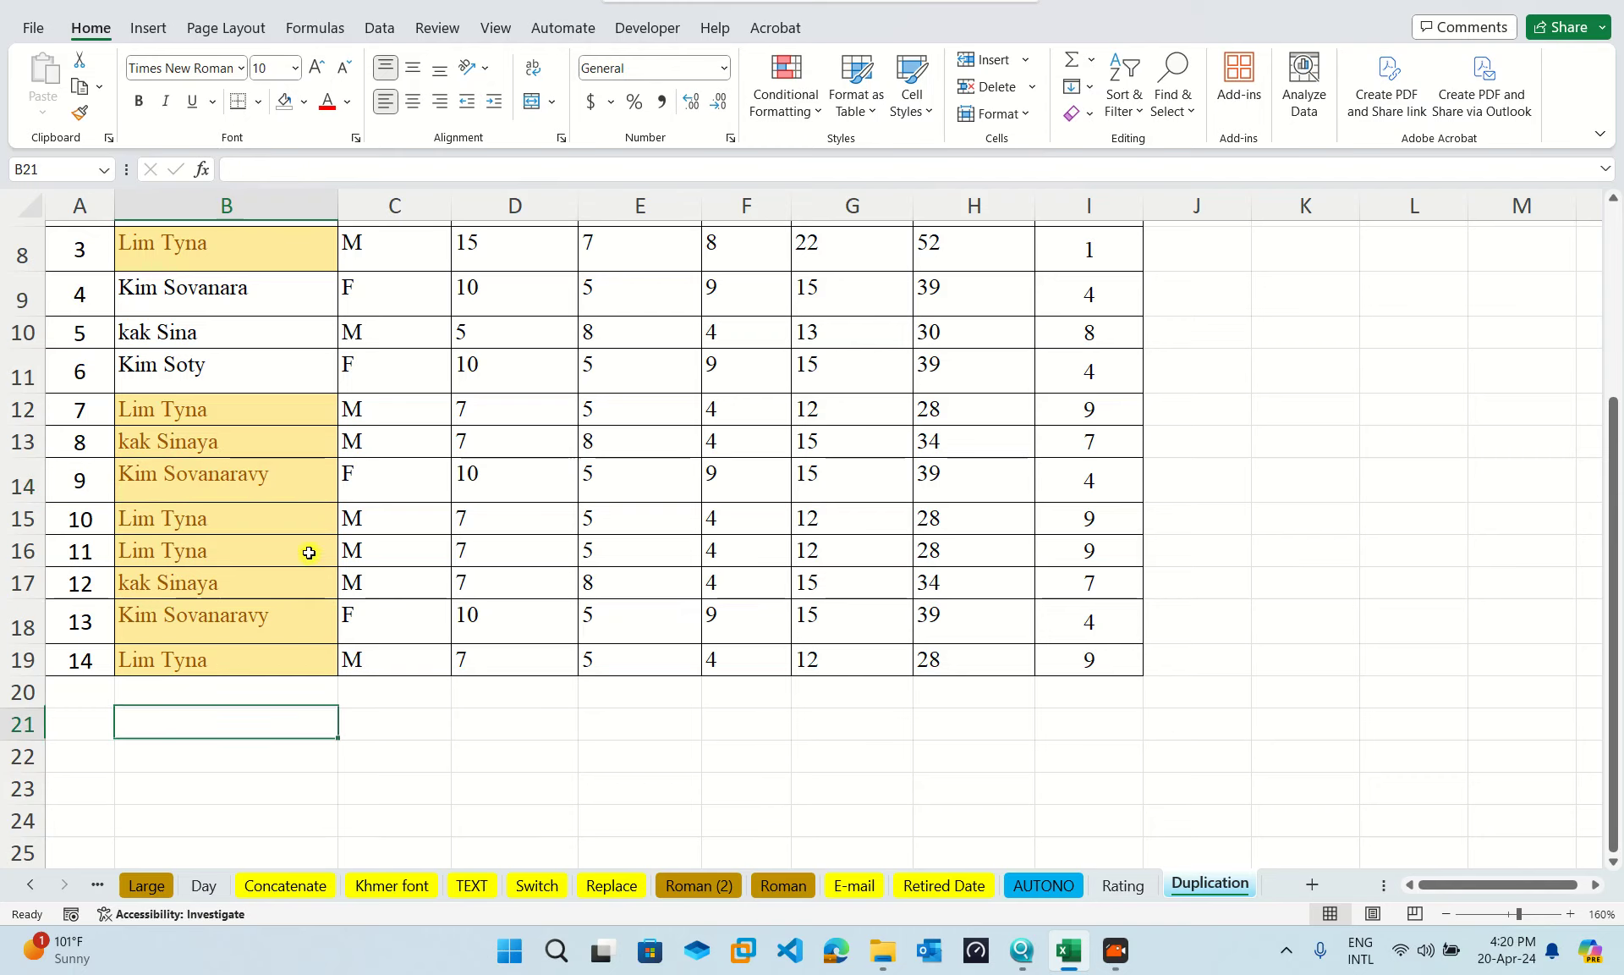
pyautogui.scroll(2, 309, 553)
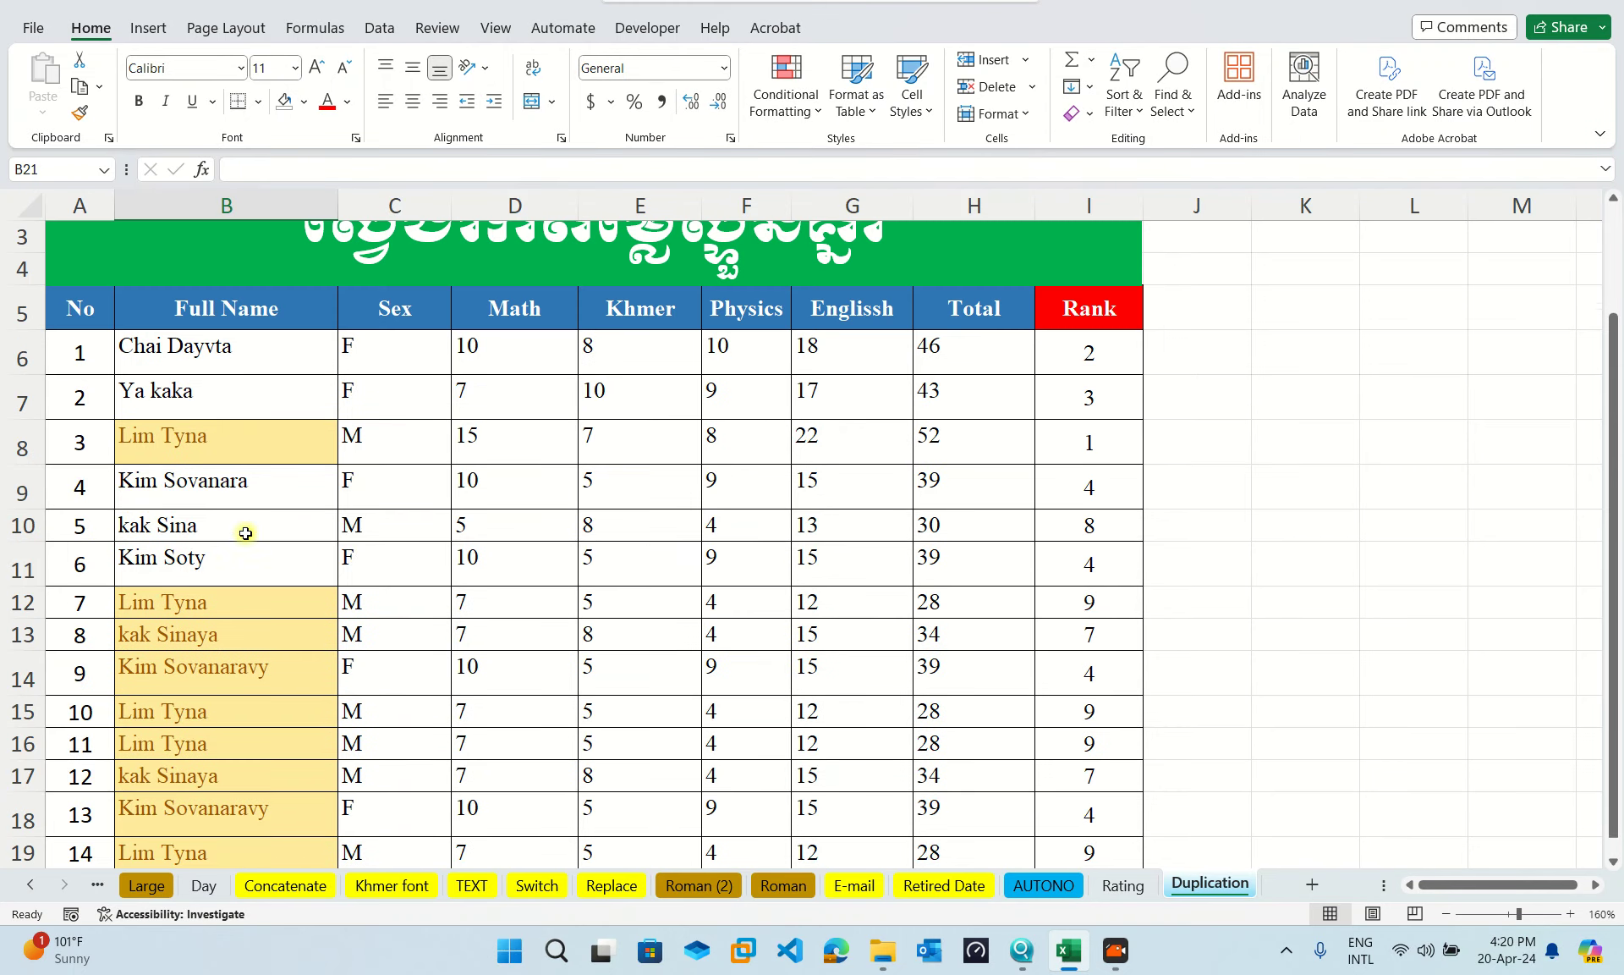
pyautogui.click(285, 444)
pyautogui.scroll(-1, 170, 568)
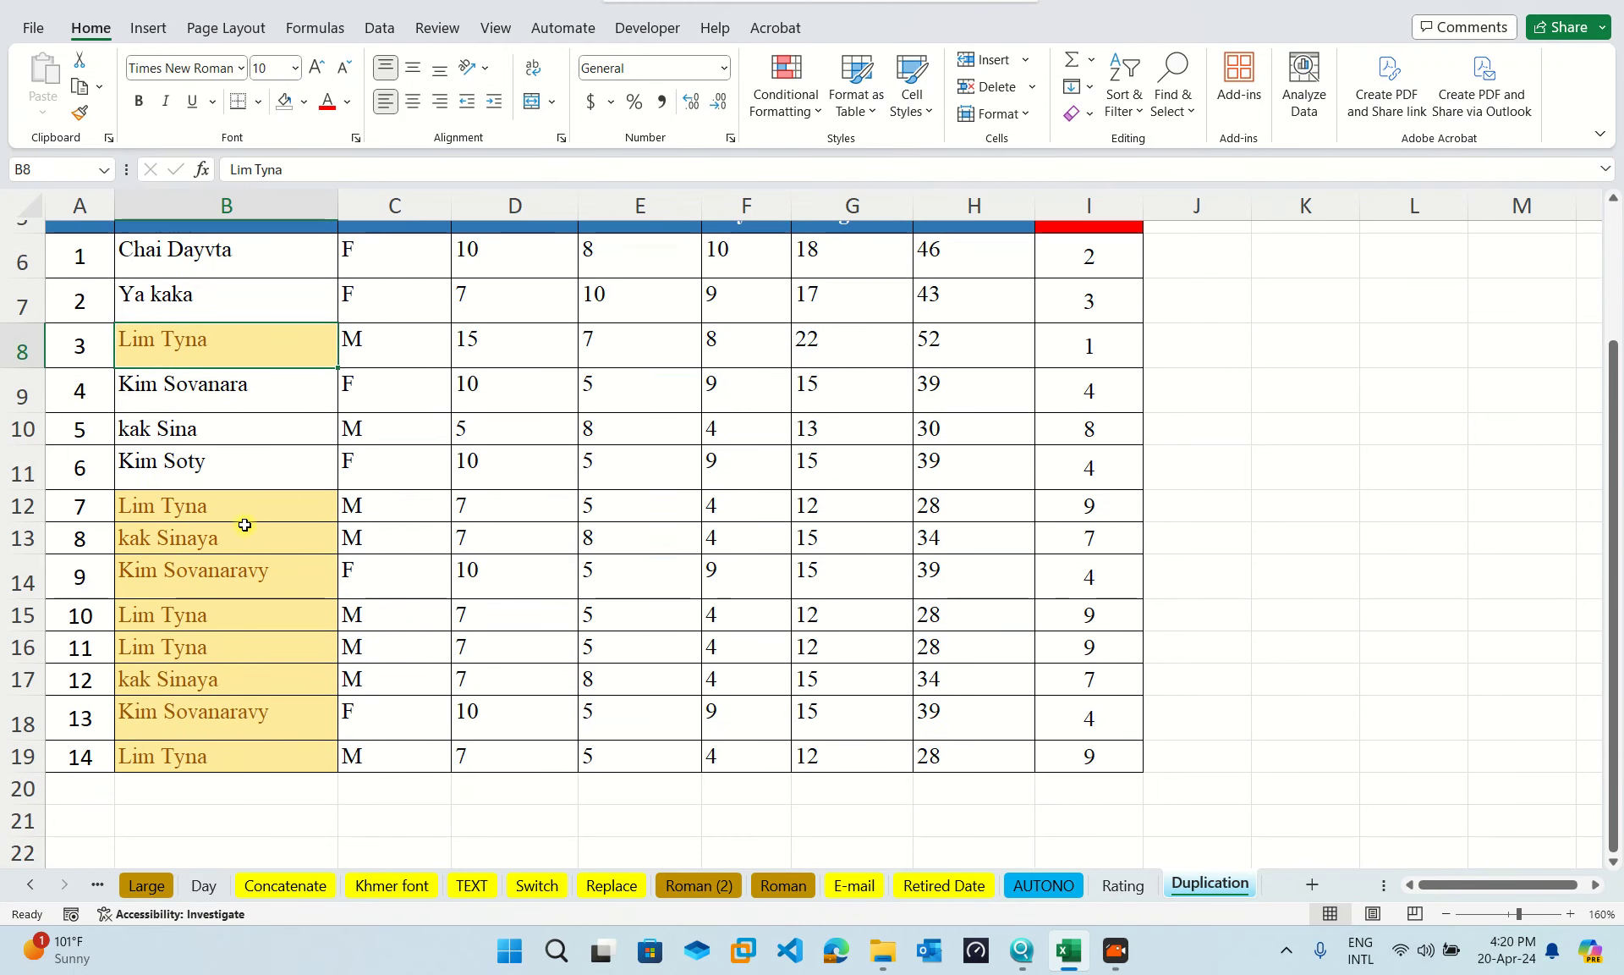
pyautogui.click(243, 538)
pyautogui.click(23, 505)
pyautogui.click(560, 513)
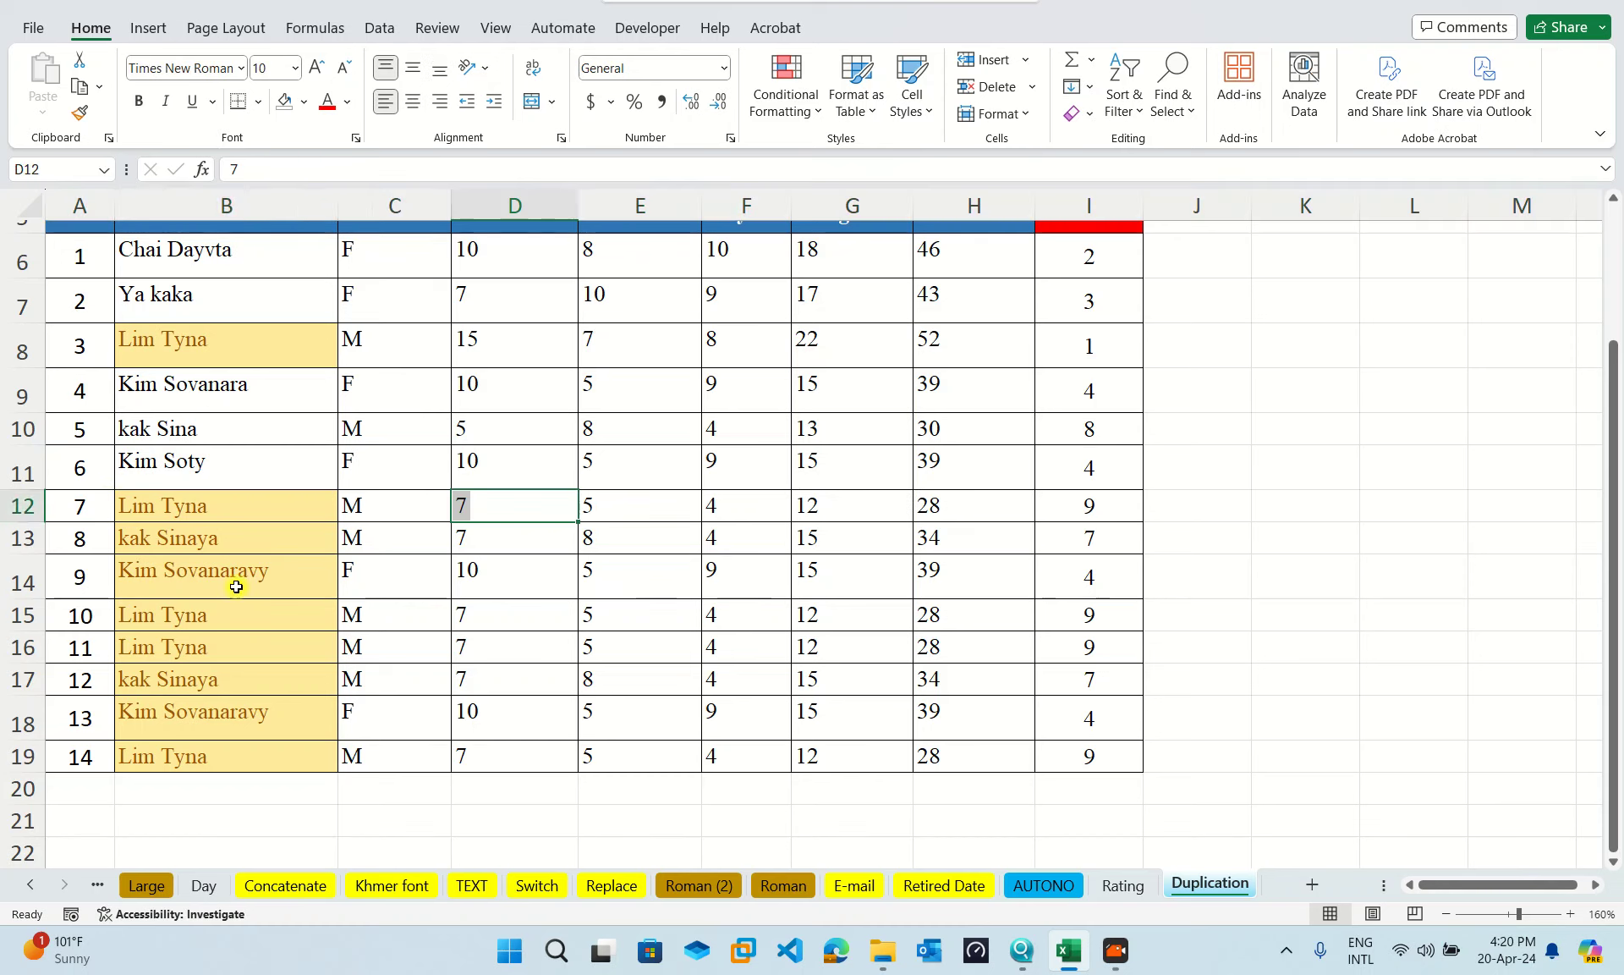
pyautogui.click(195, 576)
pyautogui.rightClick(8, 755)
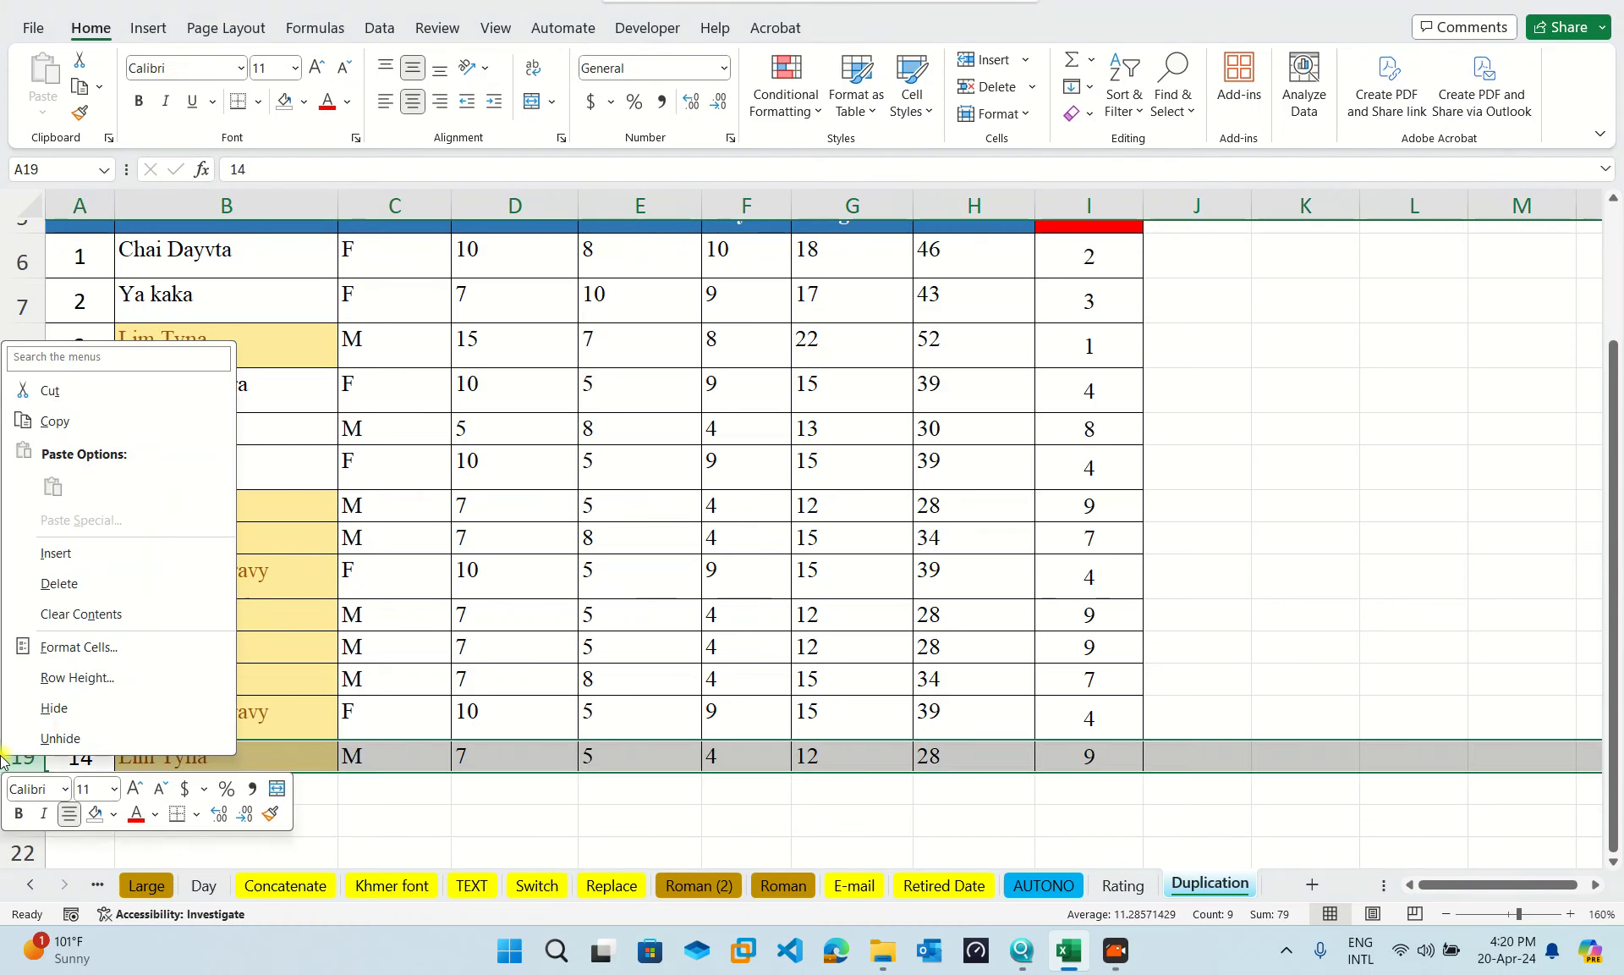
pyautogui.click(106, 582)
pyautogui.click(366, 646)
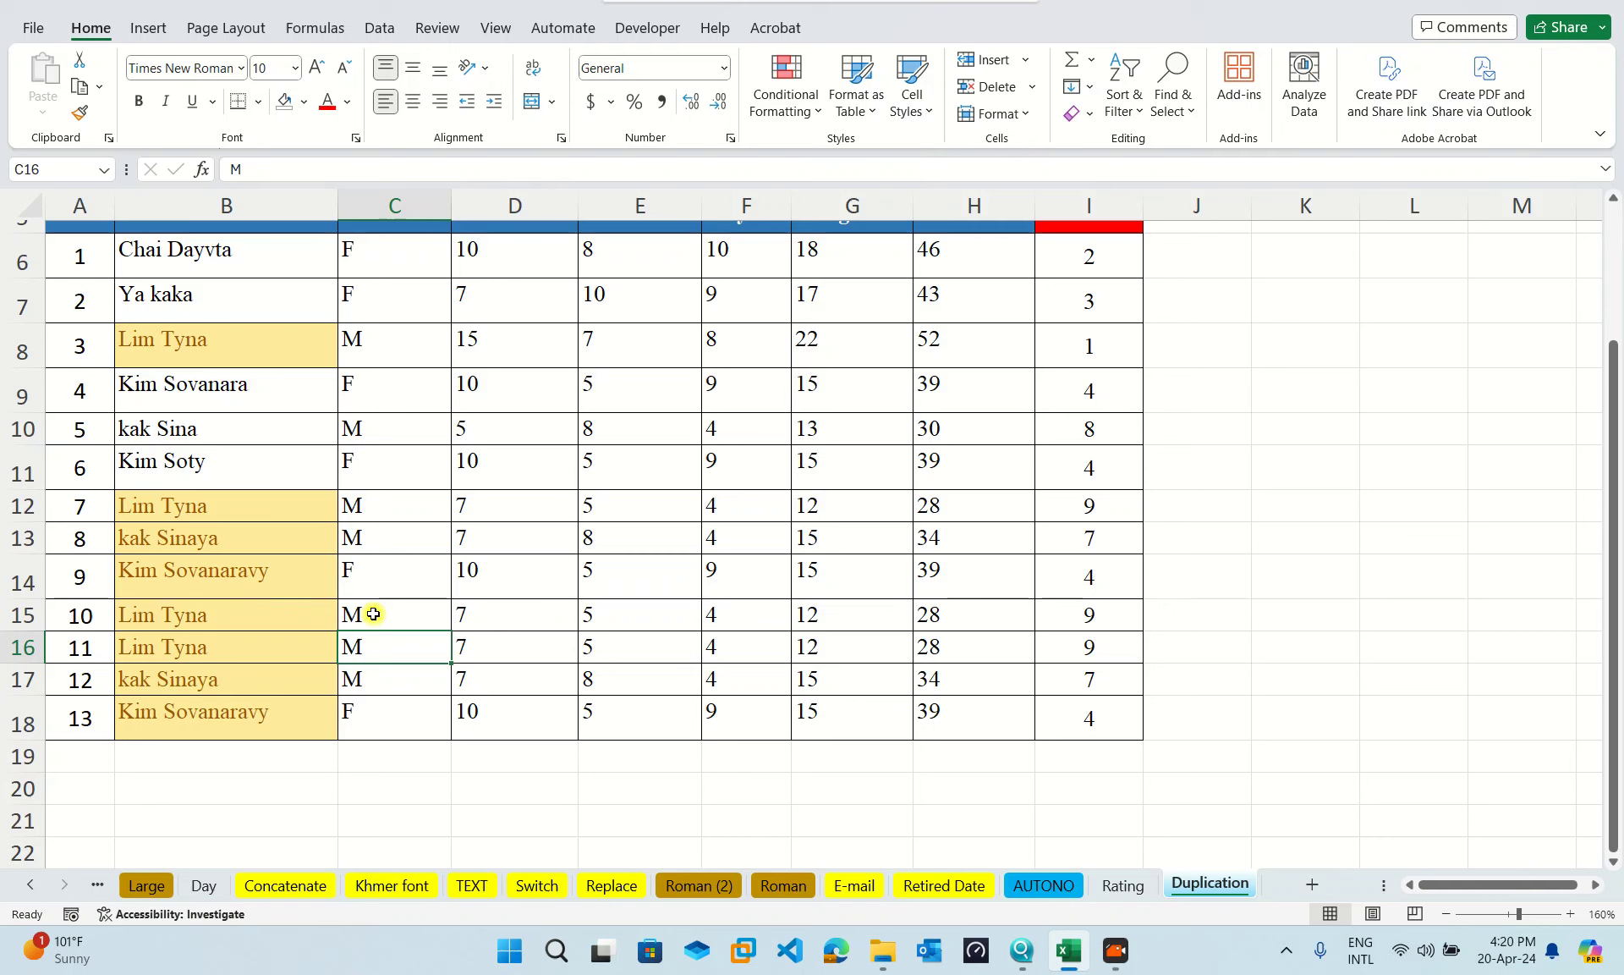
pyautogui.click(204, 338)
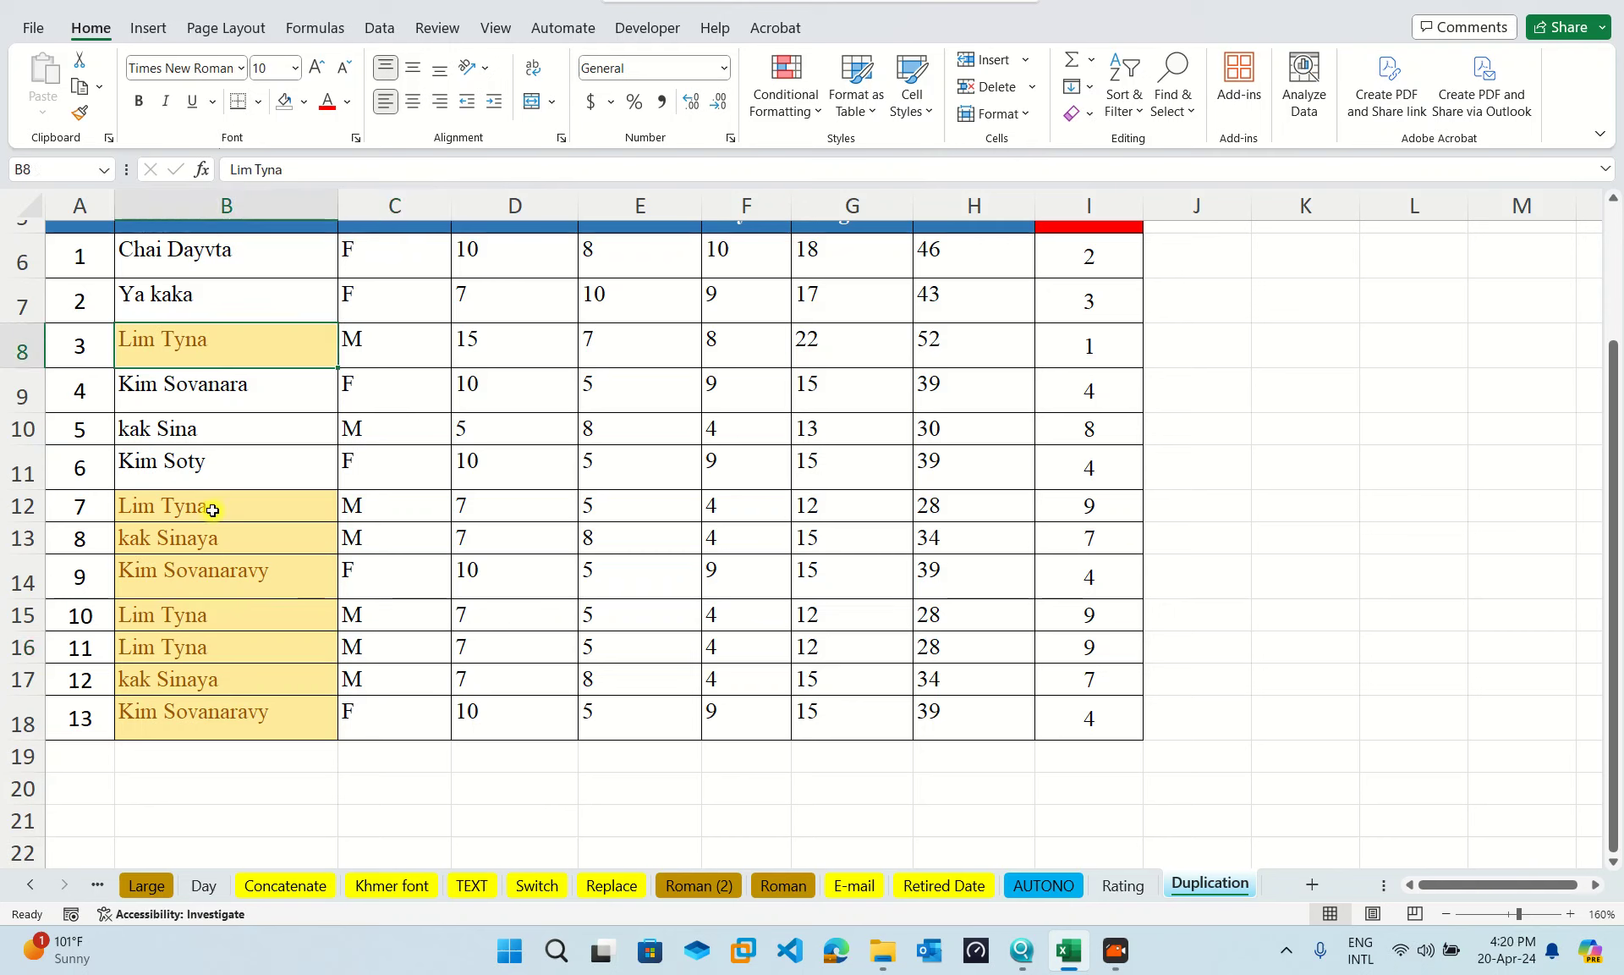
pyautogui.click(269, 574)
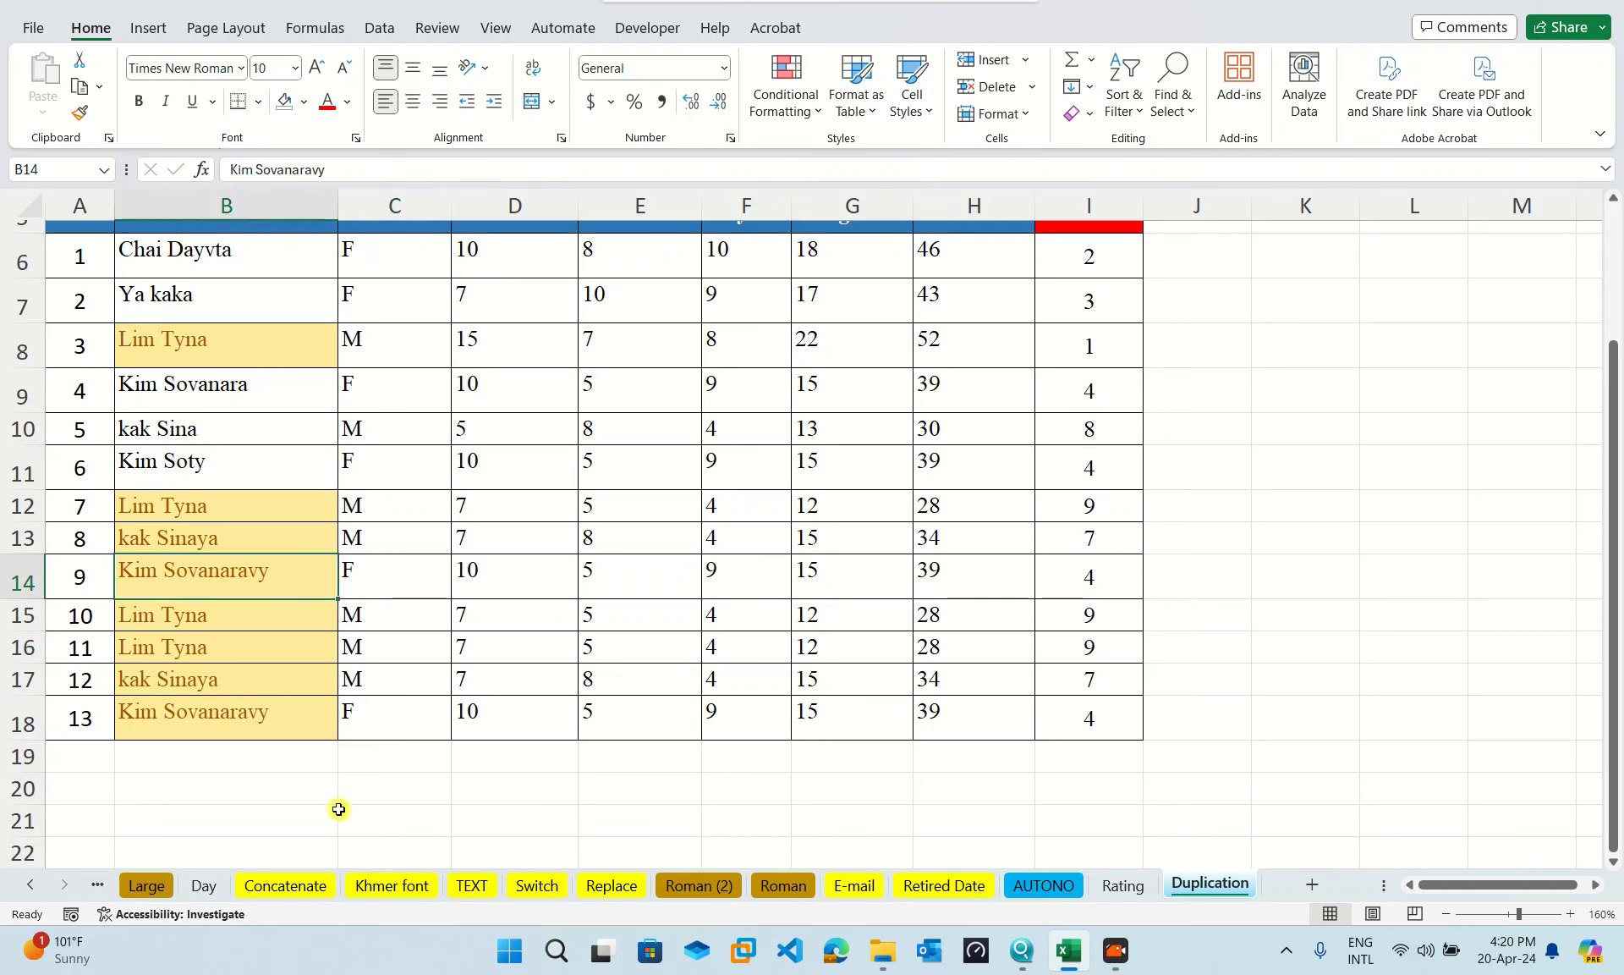
pyautogui.click(214, 792)
# Start a COUNTIF formula in B20, fixing typos in the function name.
pyautogui.write('=')
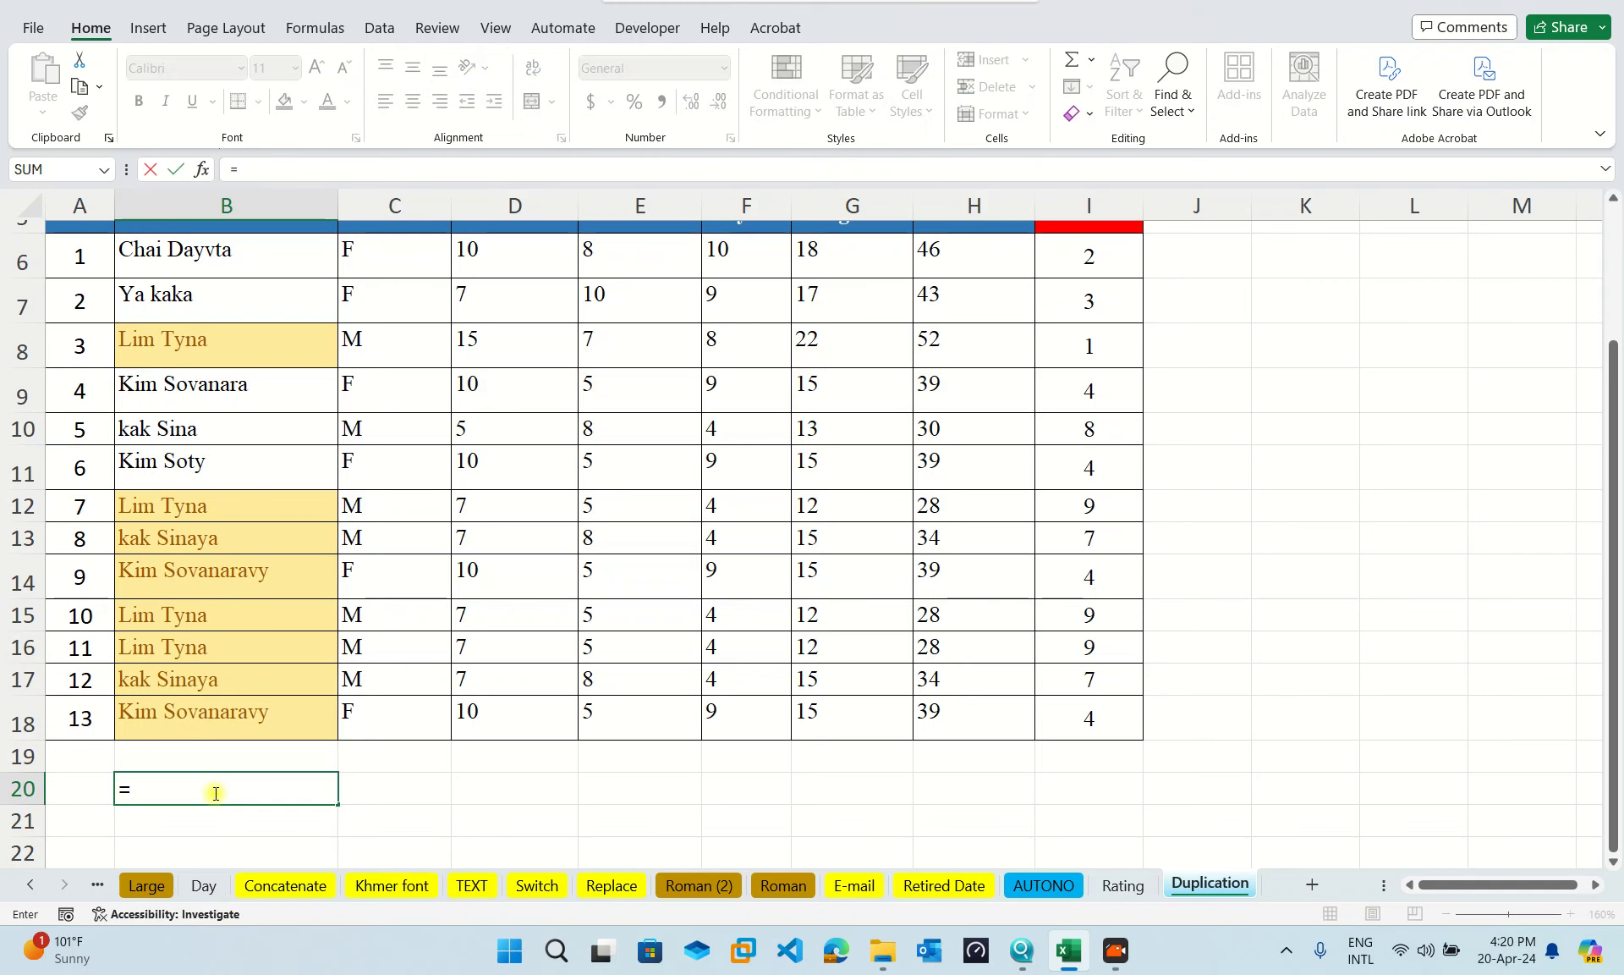
pyautogui.write('coung')
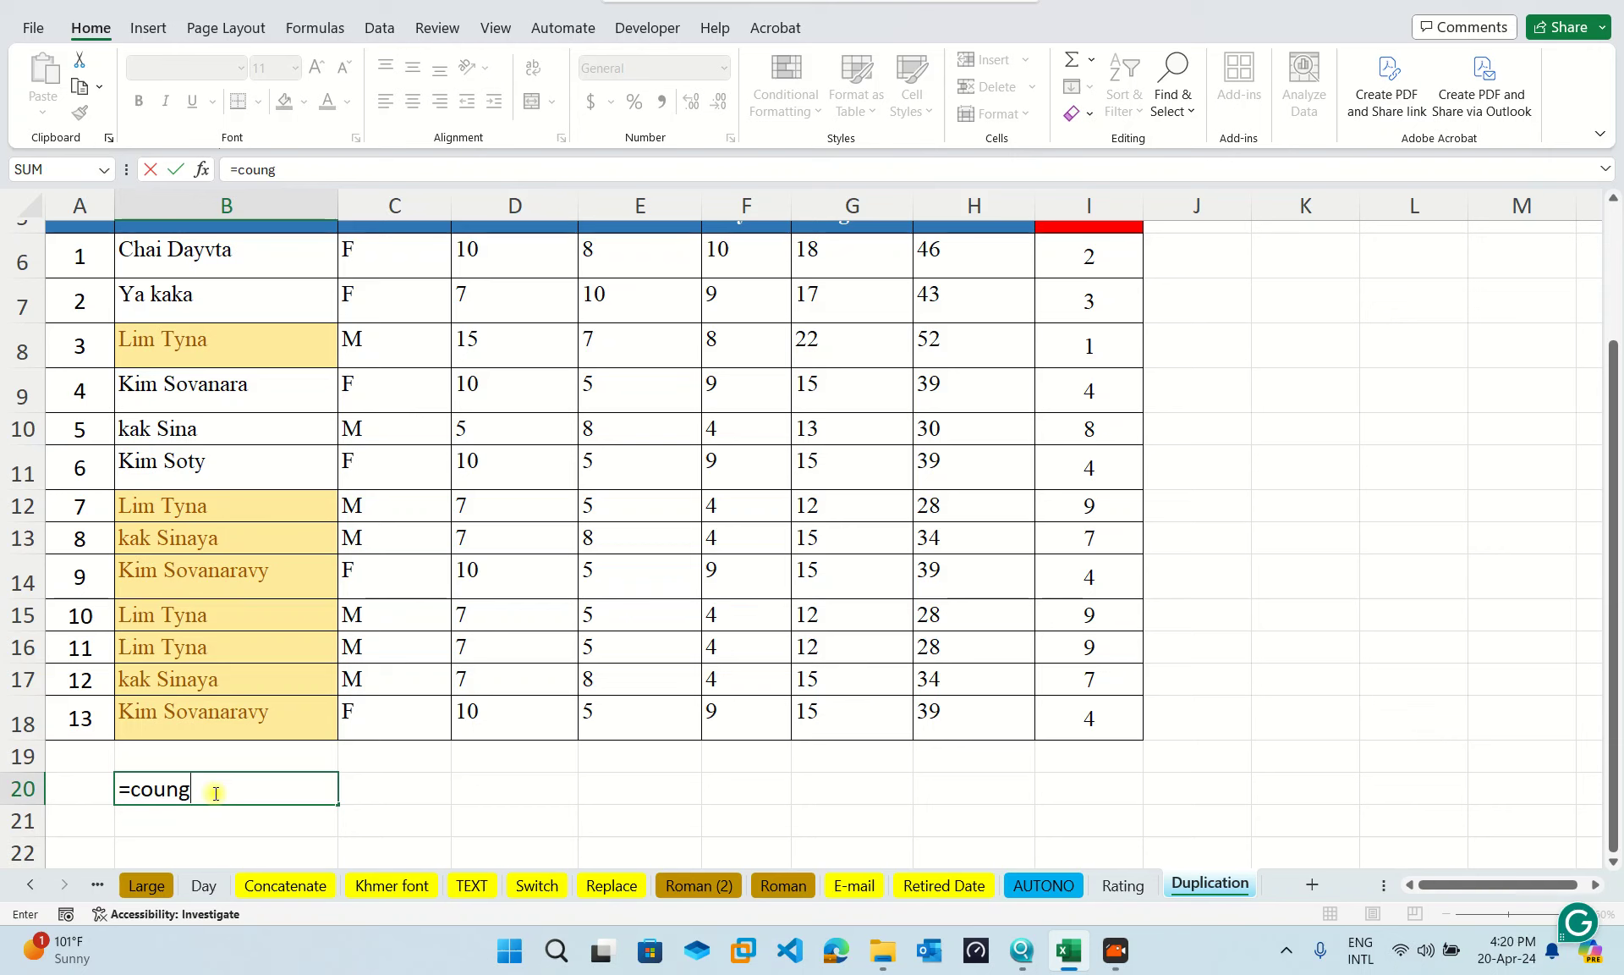
pyautogui.press('BackSpace')
pyautogui.write('t')
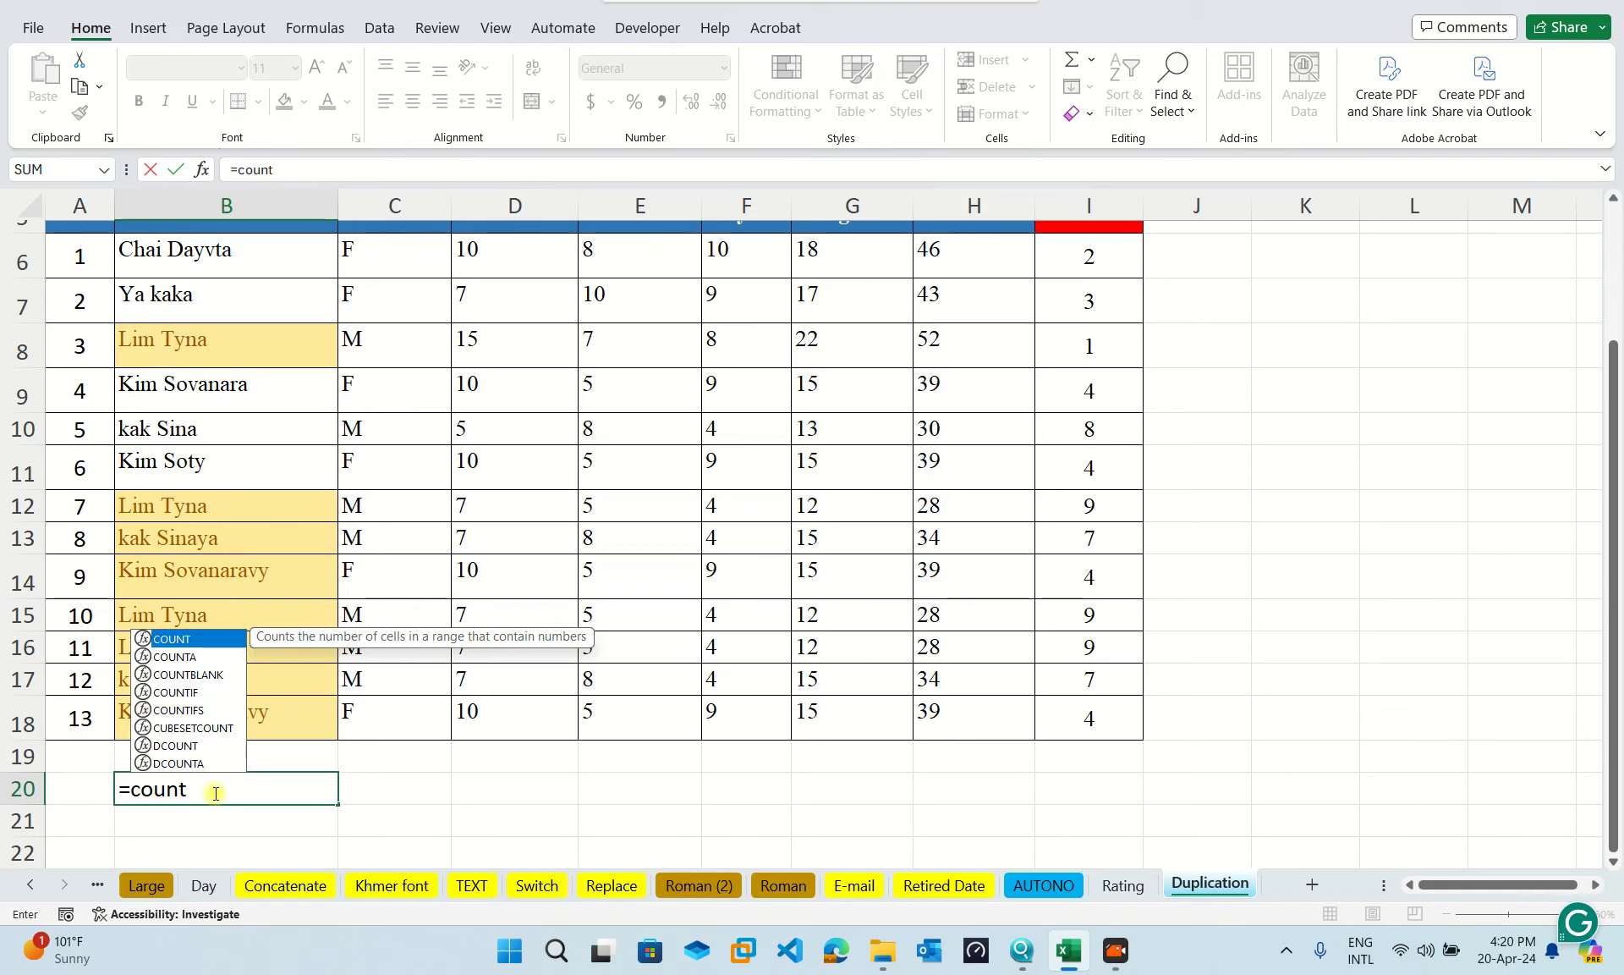
pyautogui.press('Down')
pyautogui.press('Down')
pyautogui.press('Down')
pyautogui.press('Tab')
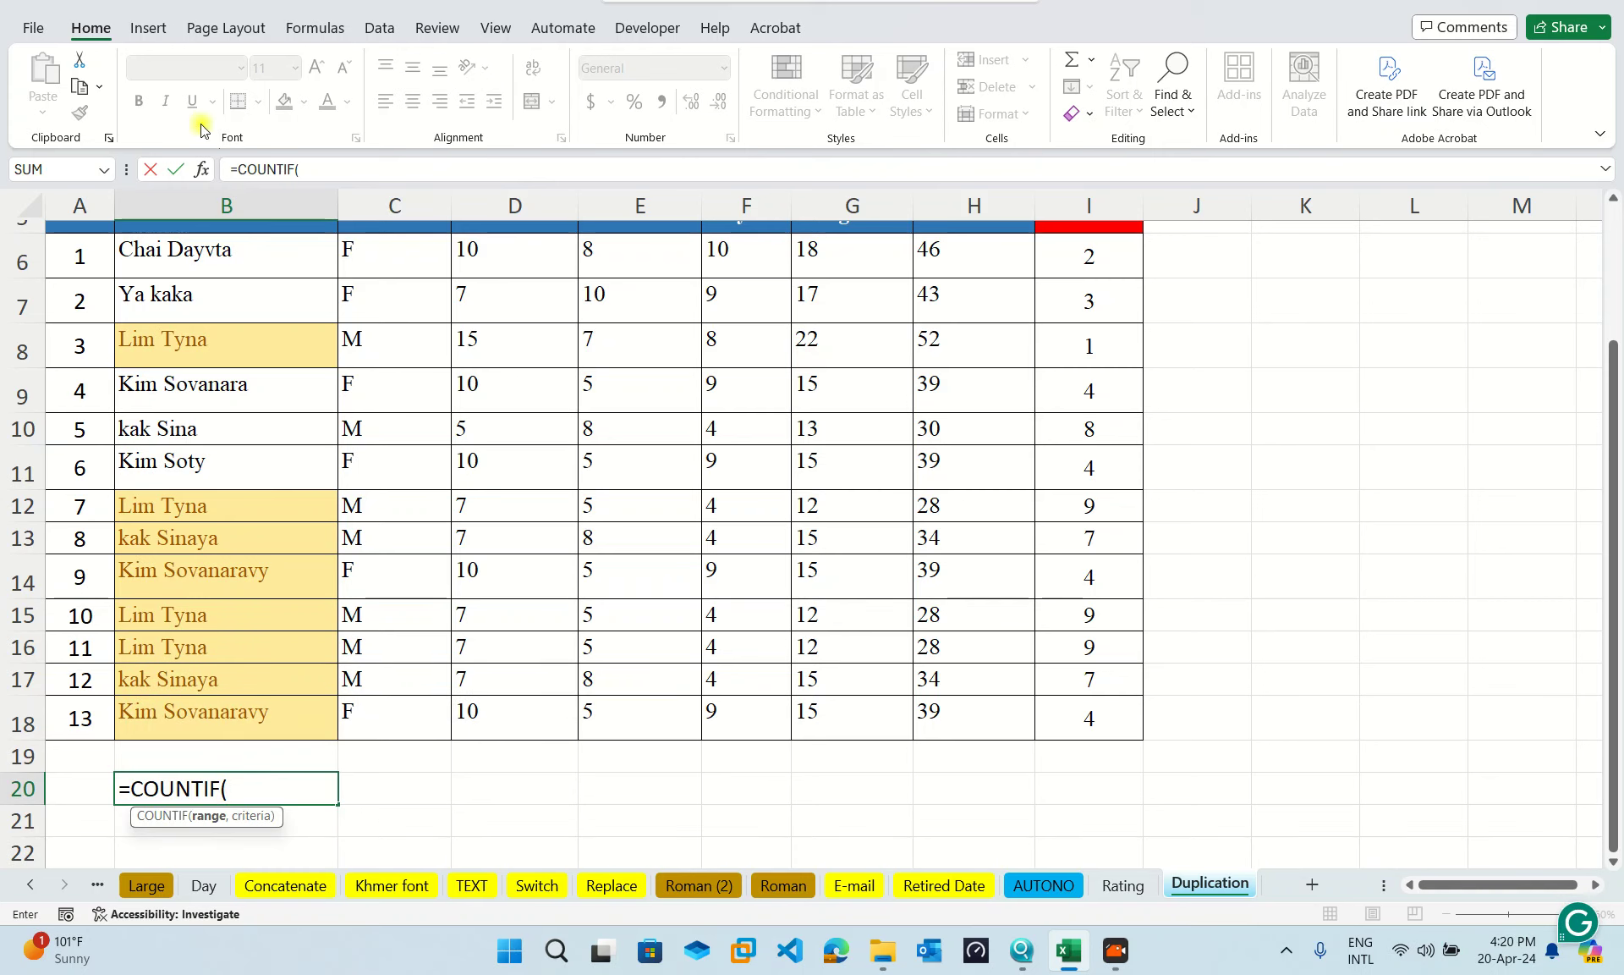
pyautogui.scroll(1, 237, 381)
pyautogui.moveTo(228, 356); pyautogui.dragTo(248, 816)
pyautogui.scroll(-2, 258, 744)
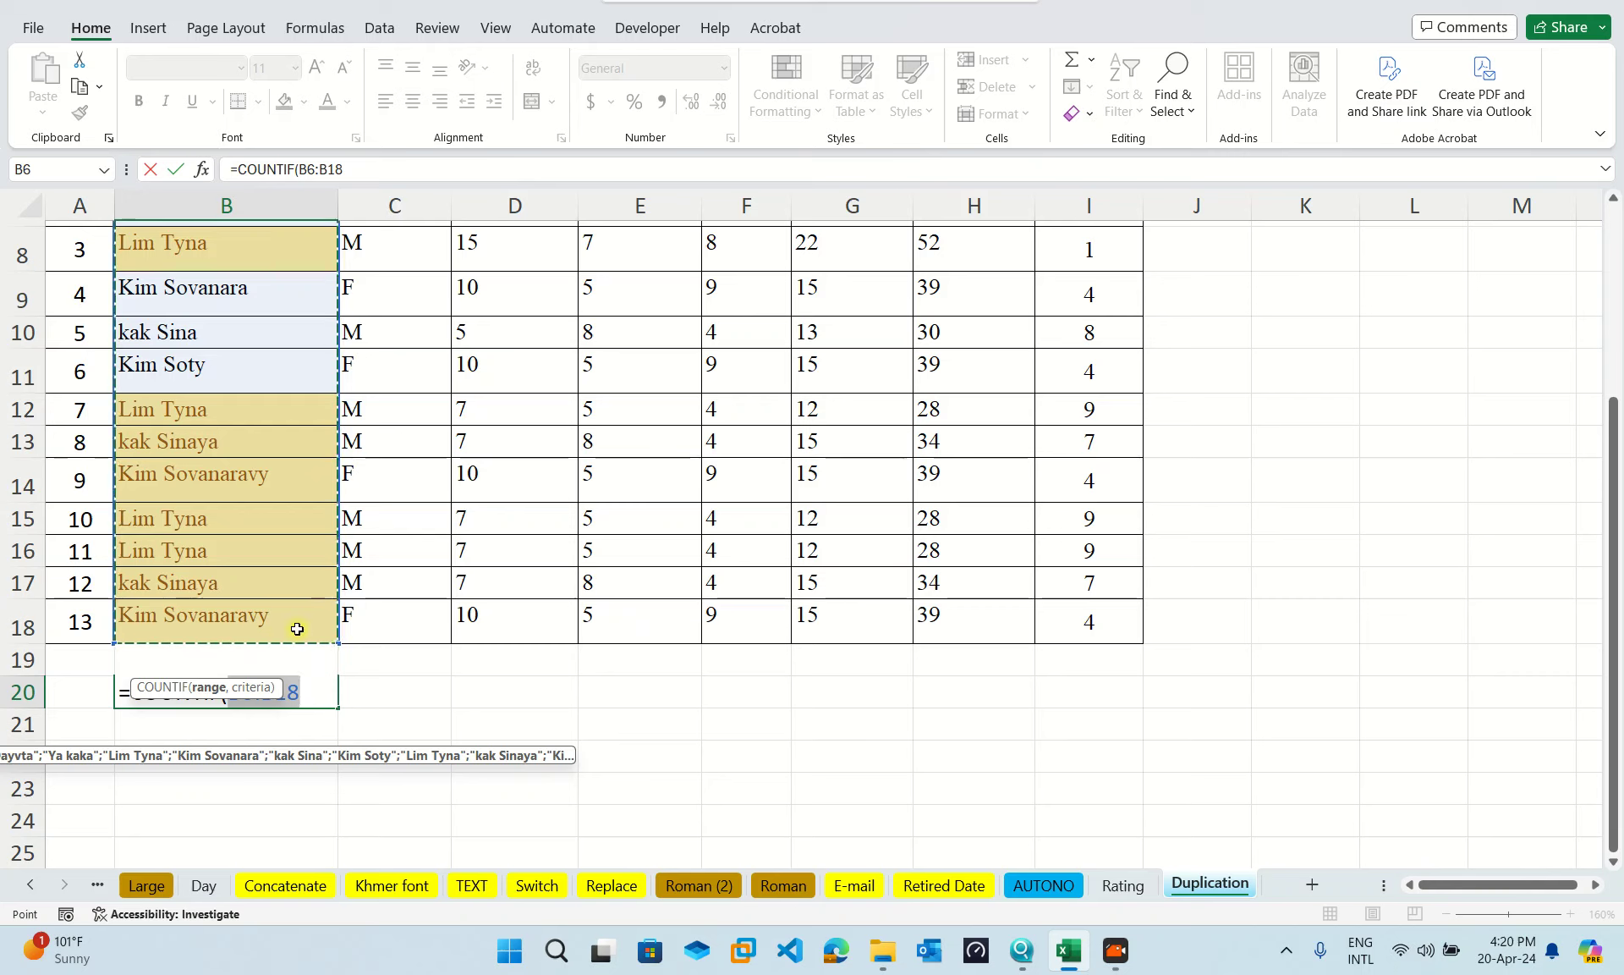
pyautogui.write(',')
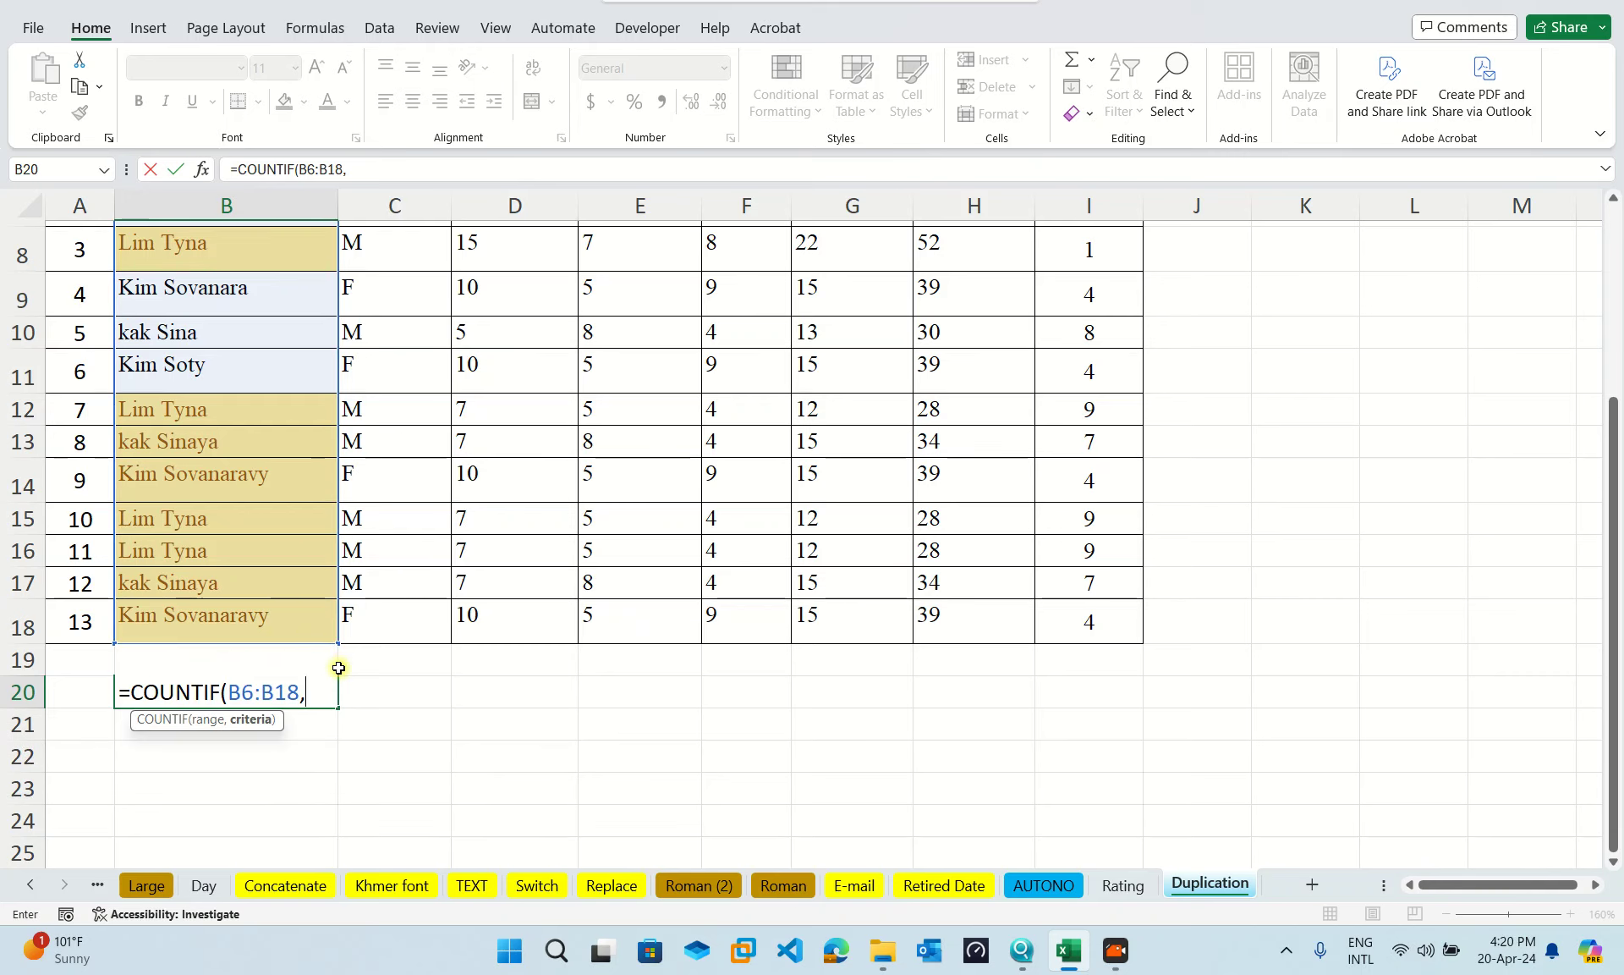
pyautogui.scroll(1, 249, 575)
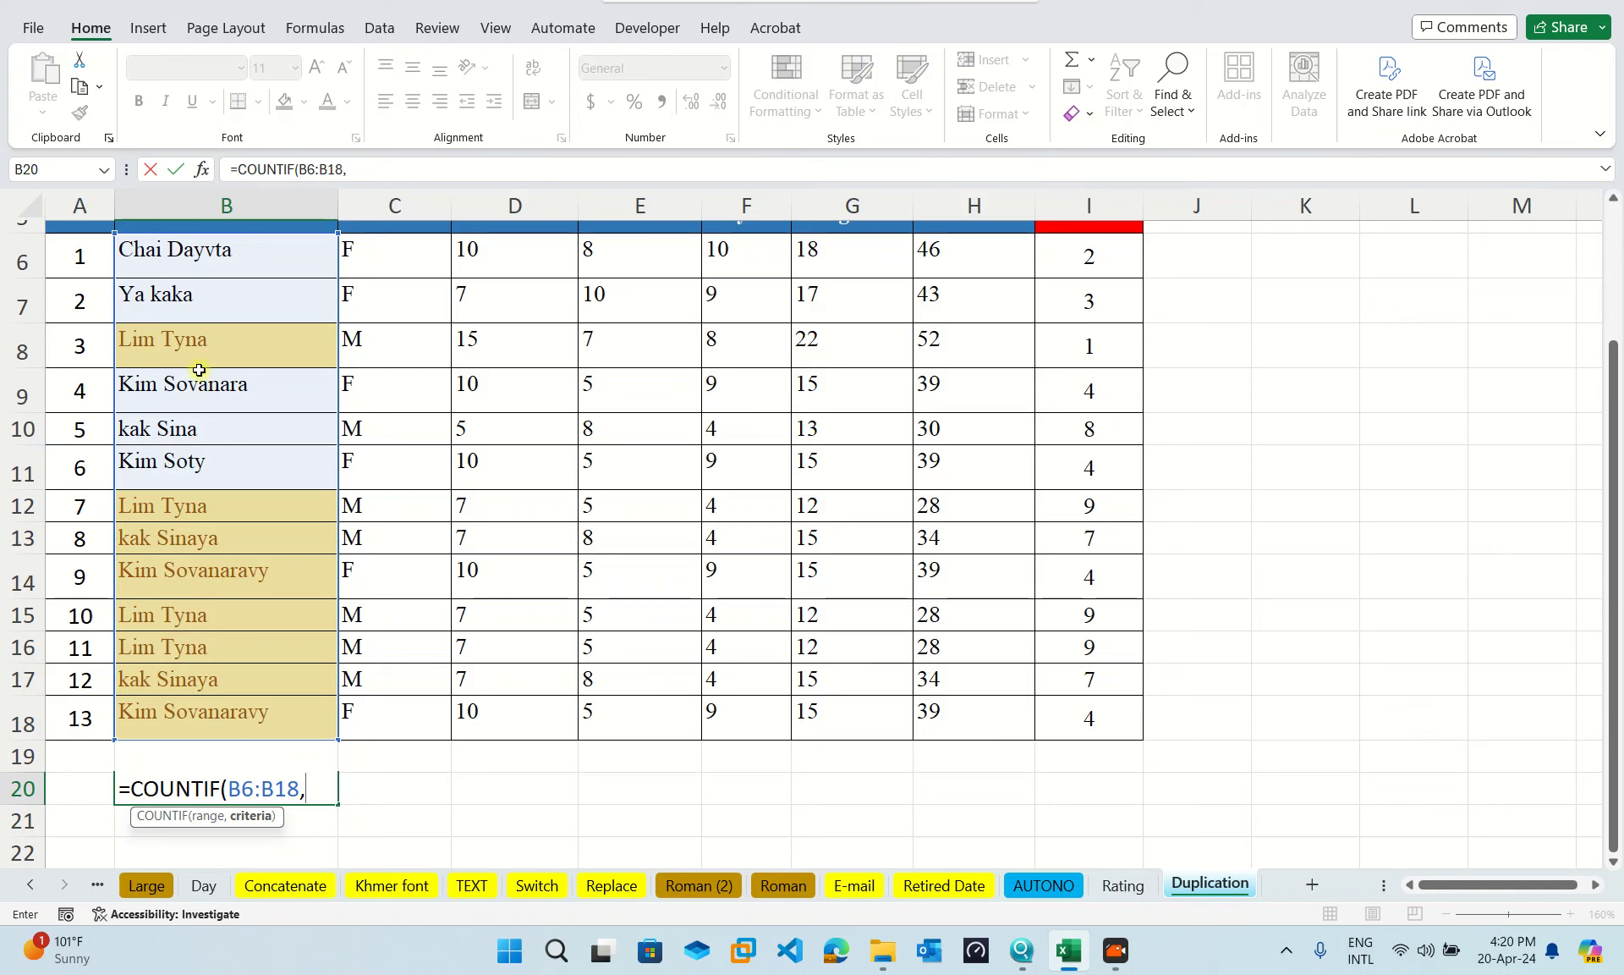
pyautogui.click(199, 351)
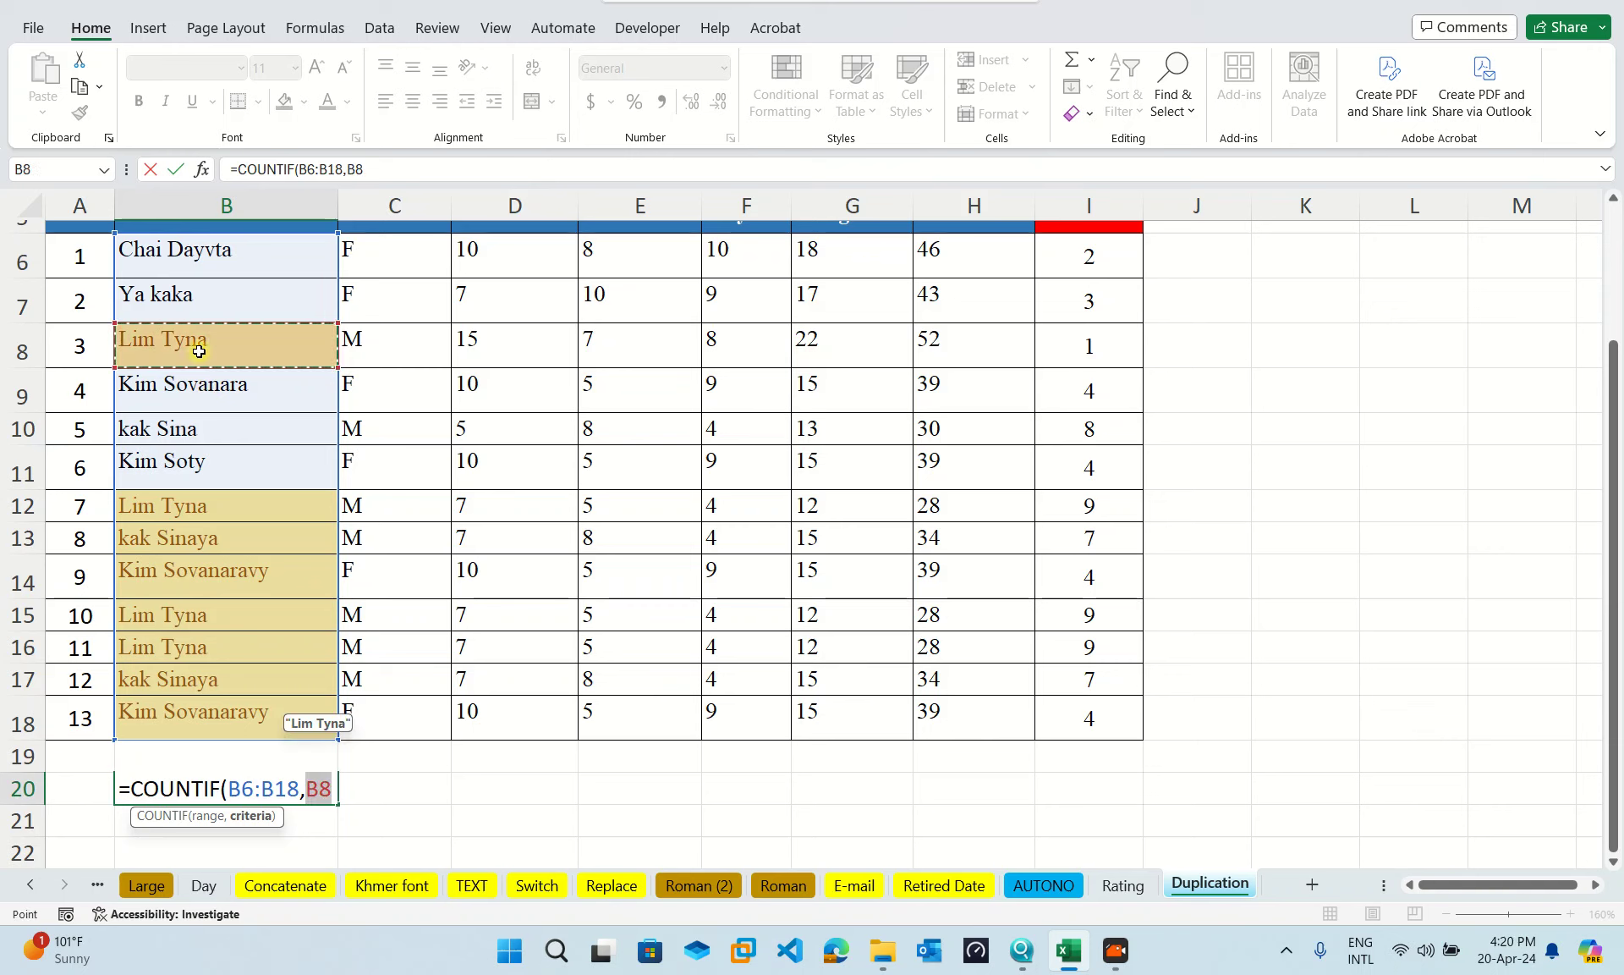
pyautogui.write(')')
pyautogui.press('Return')
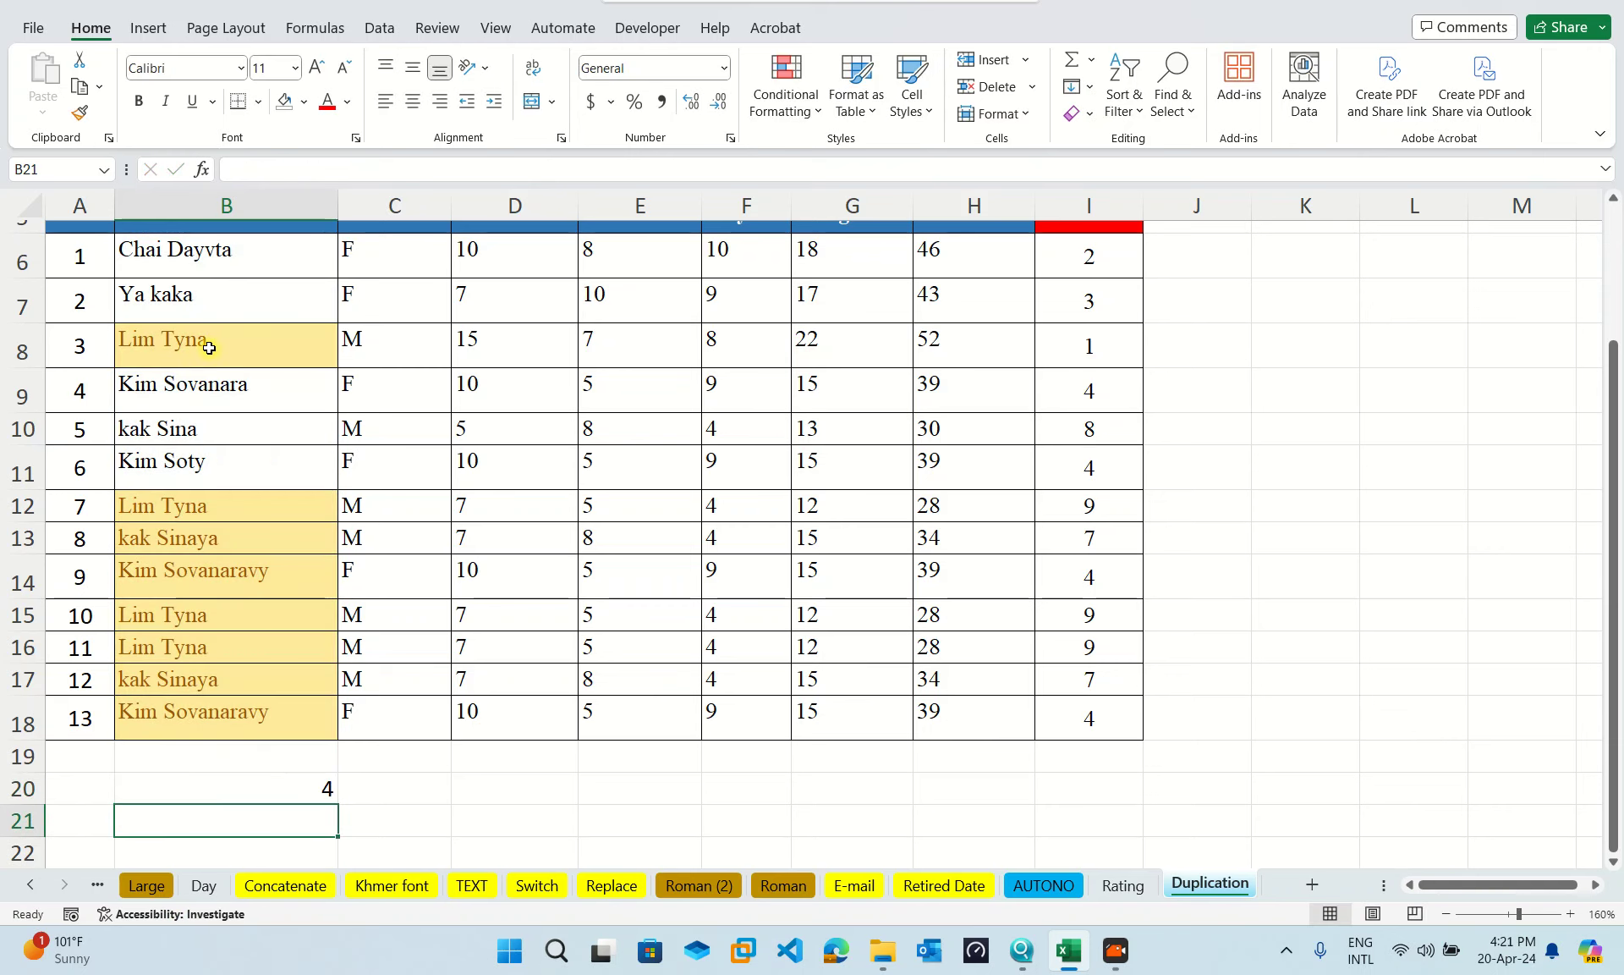
pyautogui.doubleClick(285, 791)
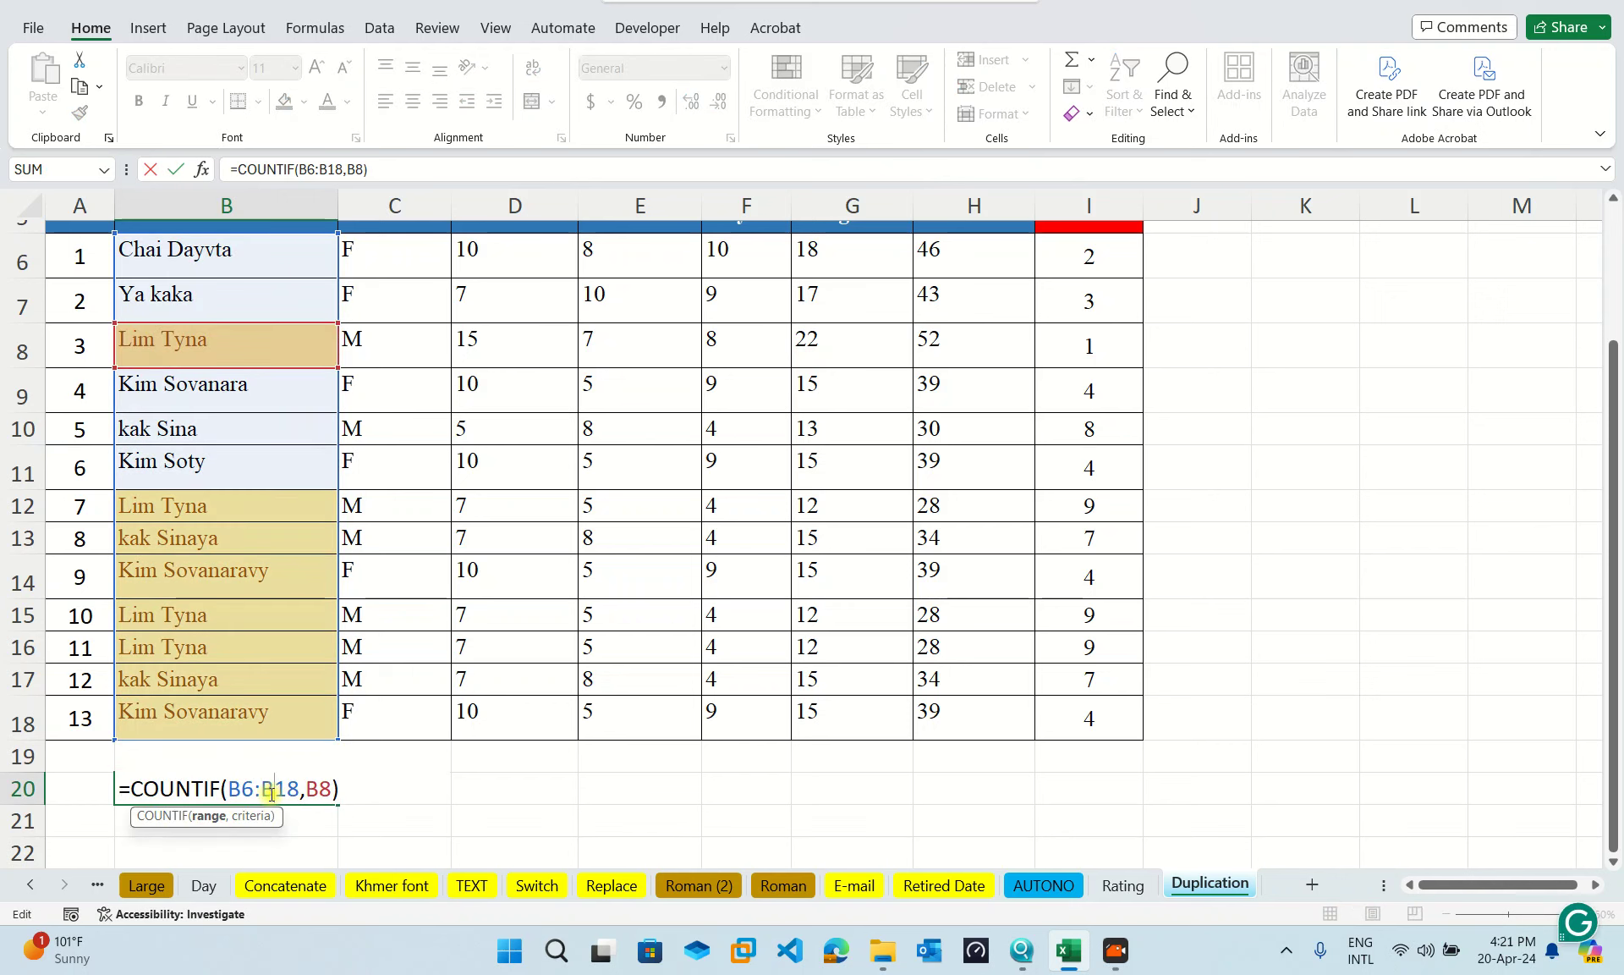
pyautogui.press('Return')
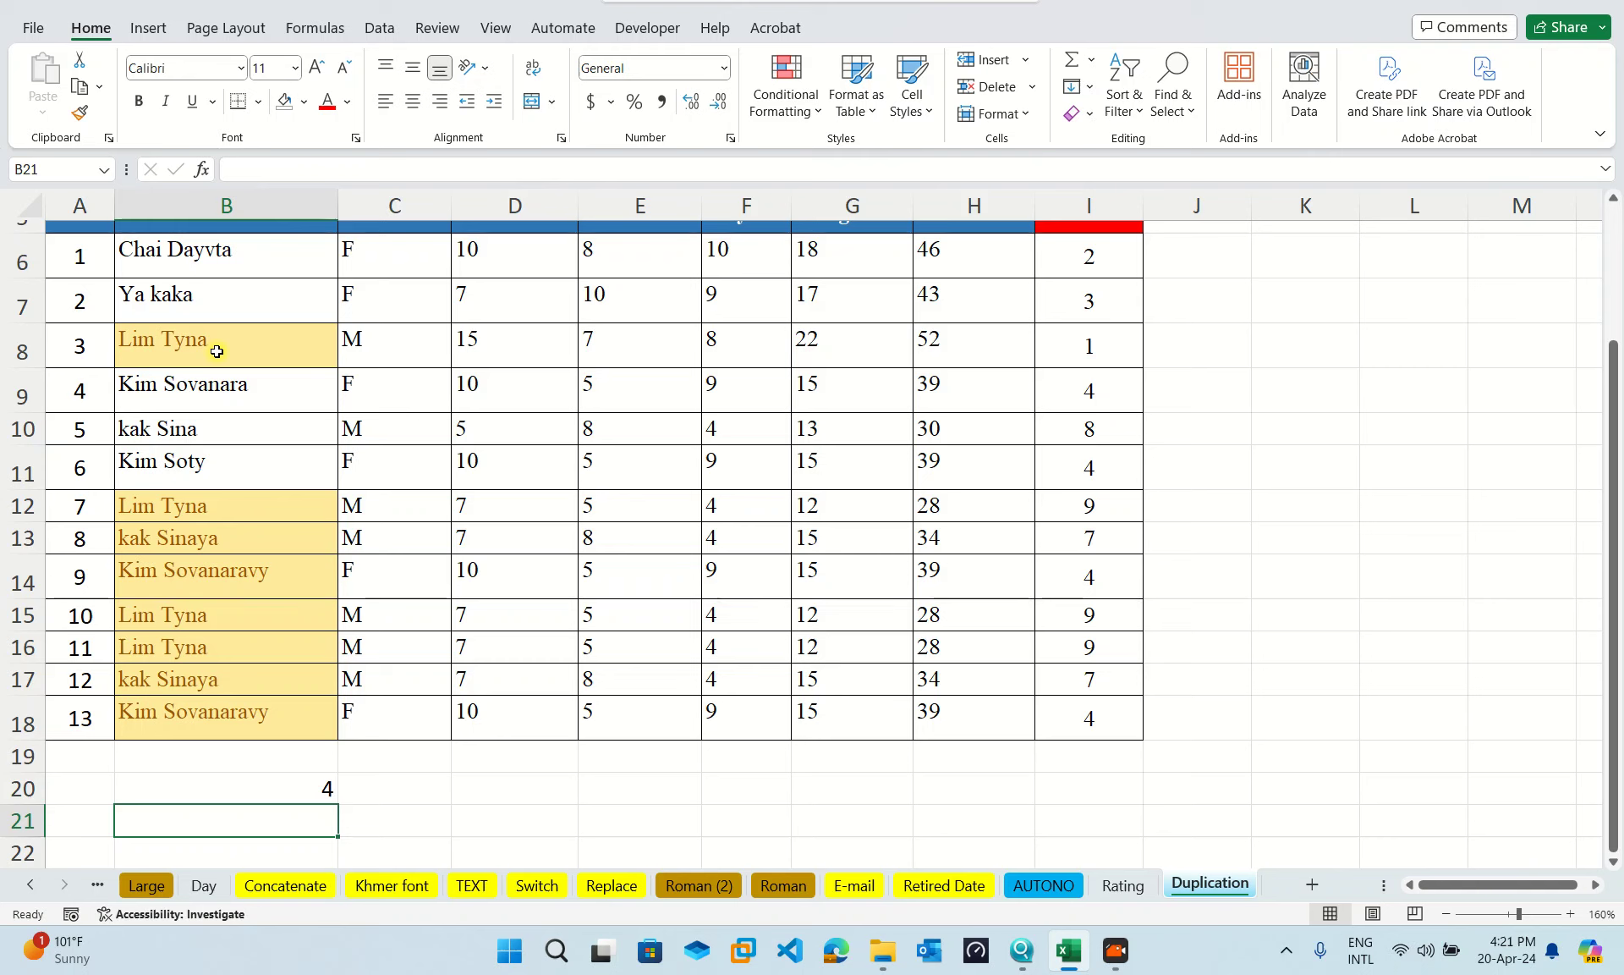
pyautogui.click(216, 351)
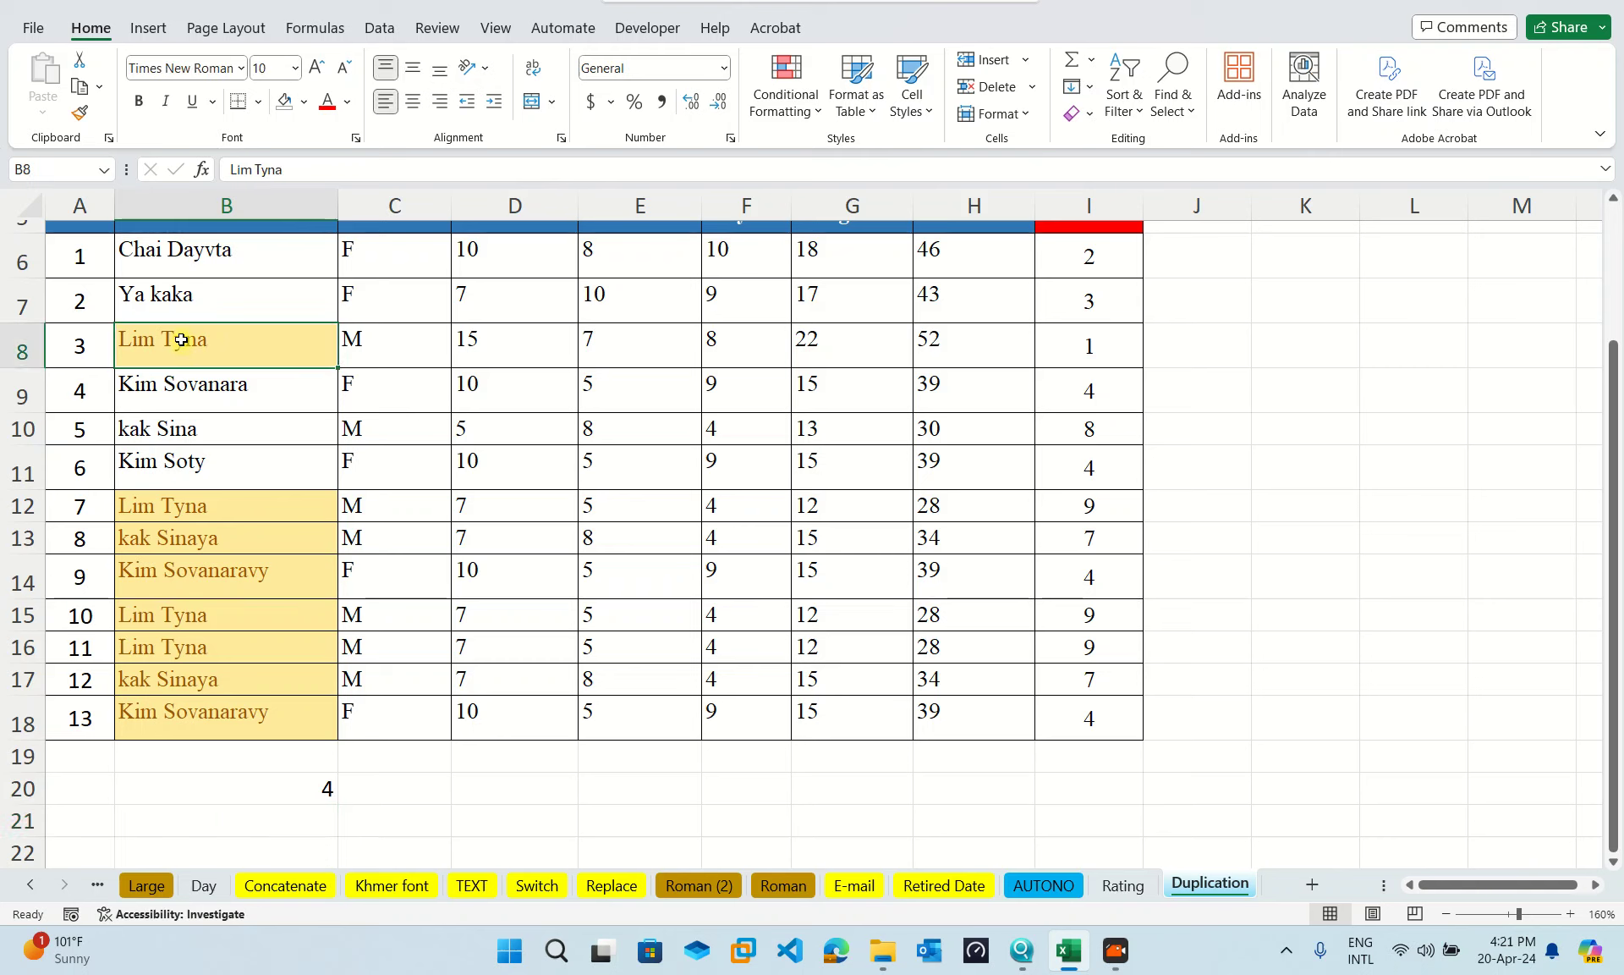
pyautogui.click(188, 509)
pyautogui.click(186, 622)
pyautogui.click(183, 653)
# Re-confirm B20 showing 4, then select B21 for a second count.
pyautogui.scroll(-1, 178, 667)
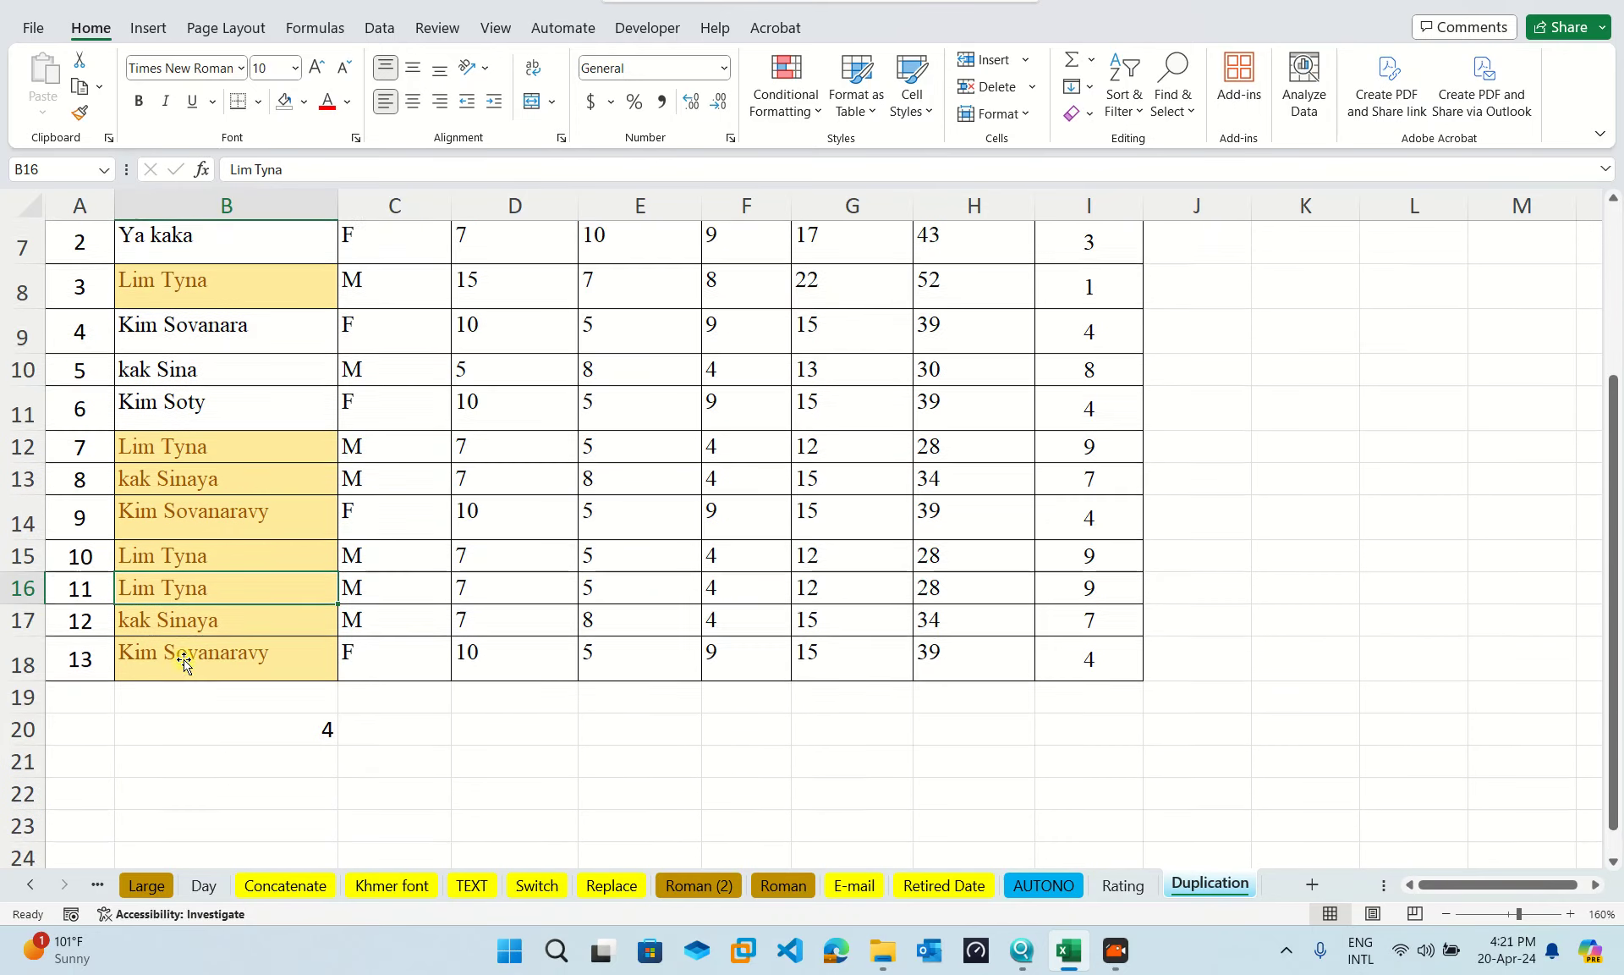
pyautogui.click(290, 685)
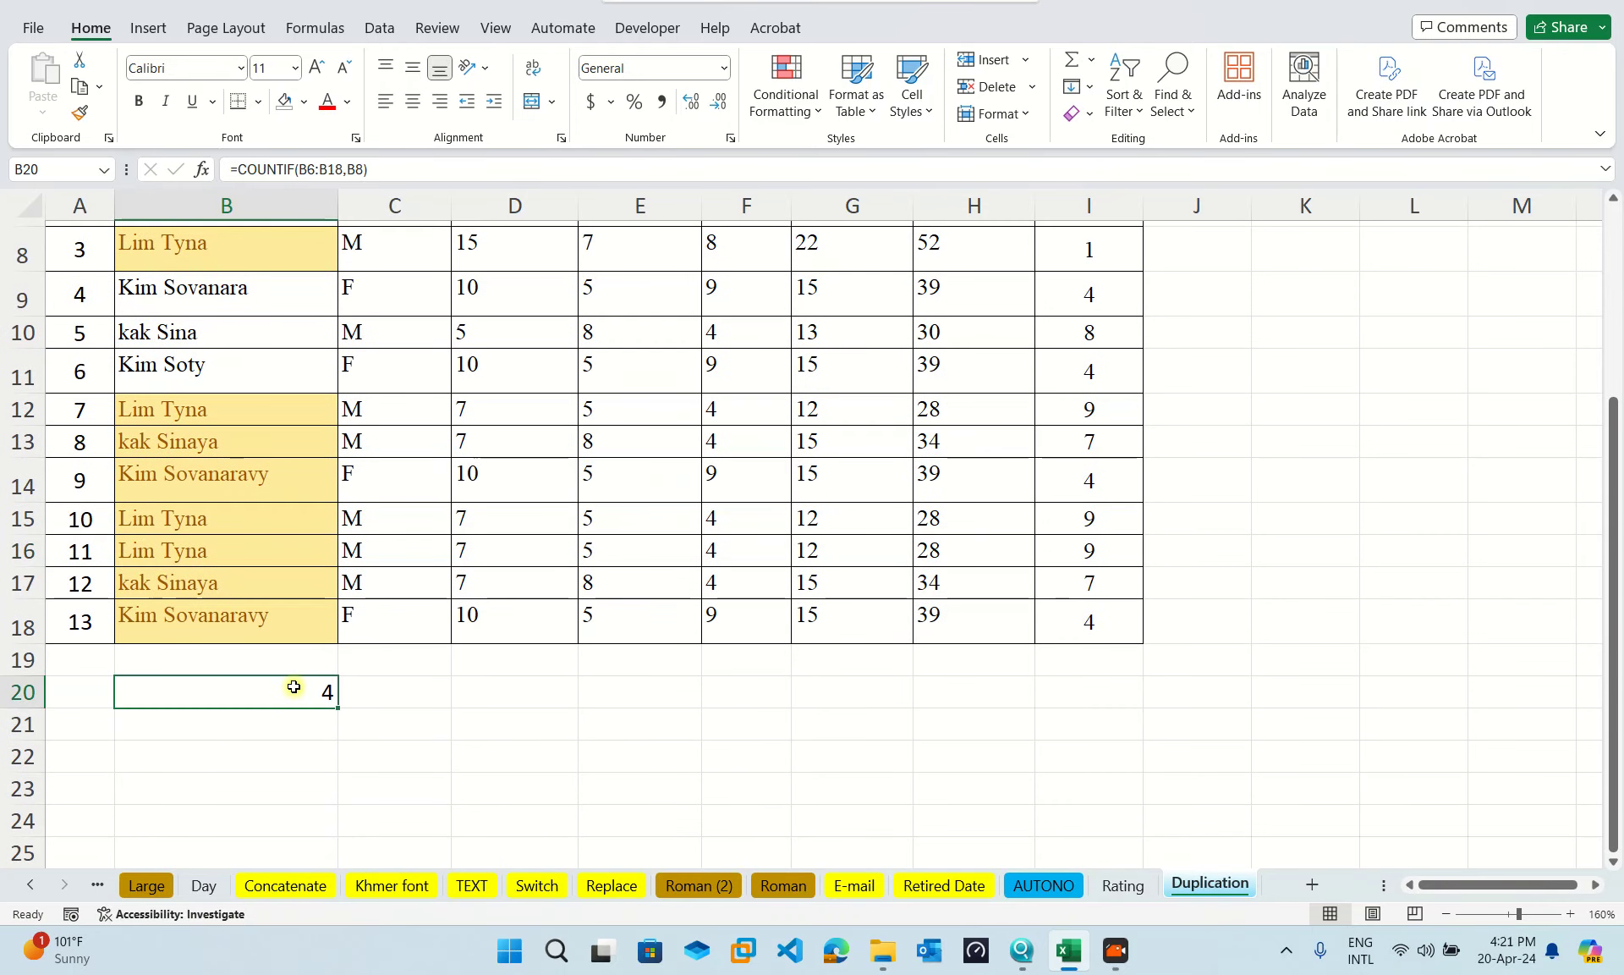
pyautogui.doubleClick(292, 687)
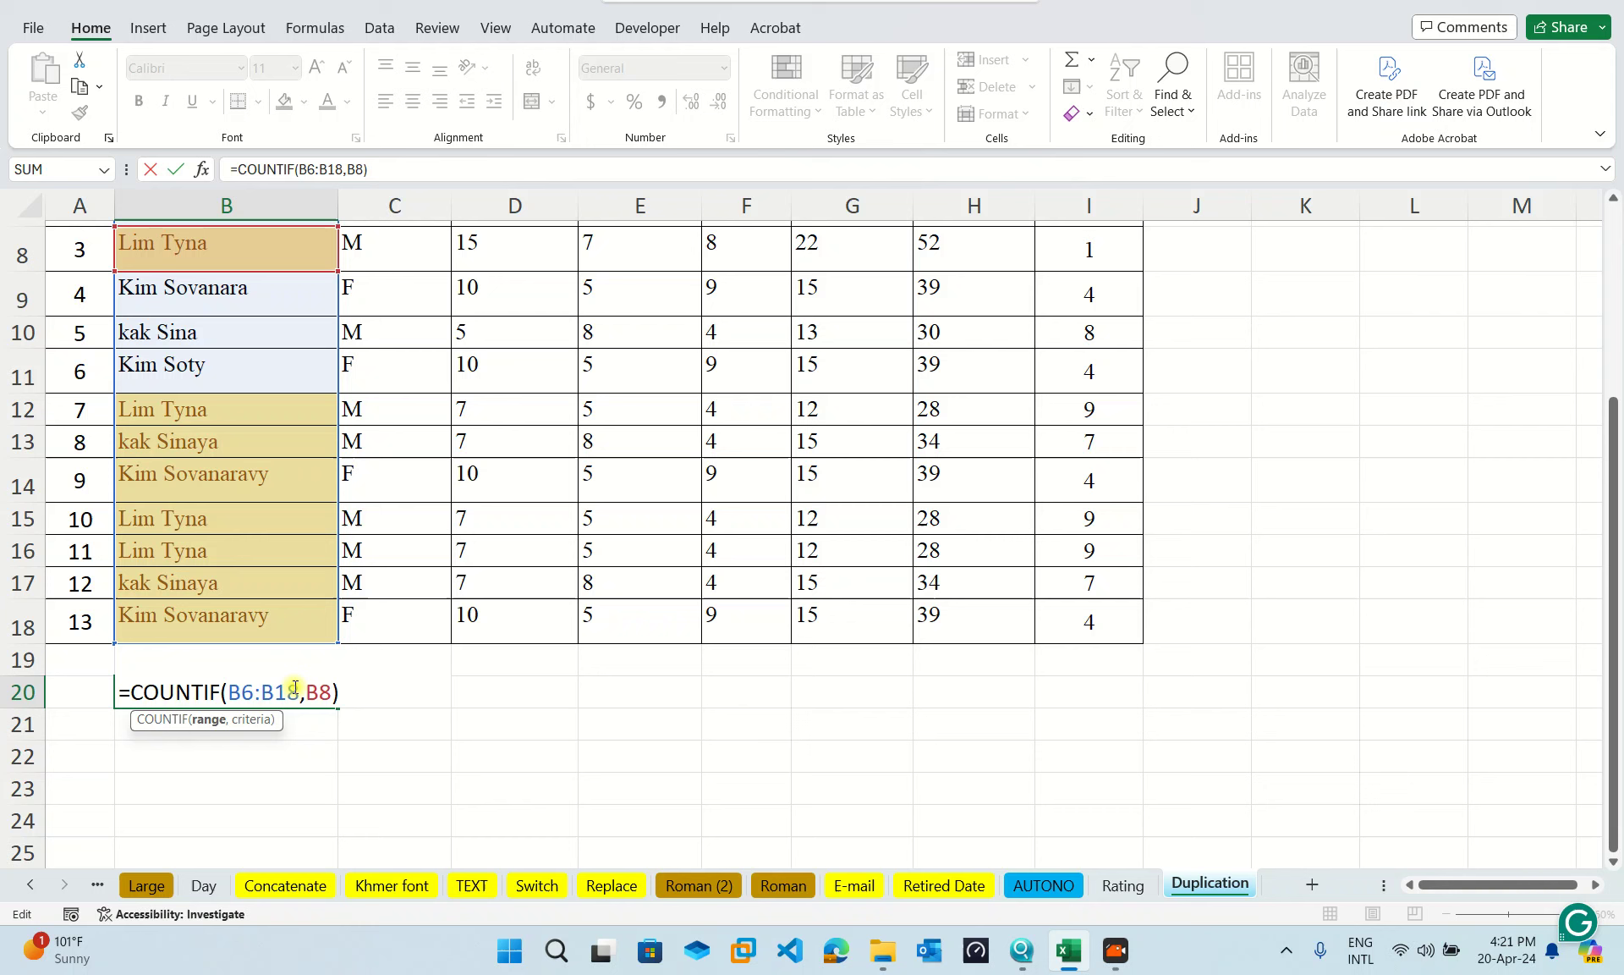
pyautogui.press('Return')
pyautogui.click(330, 689)
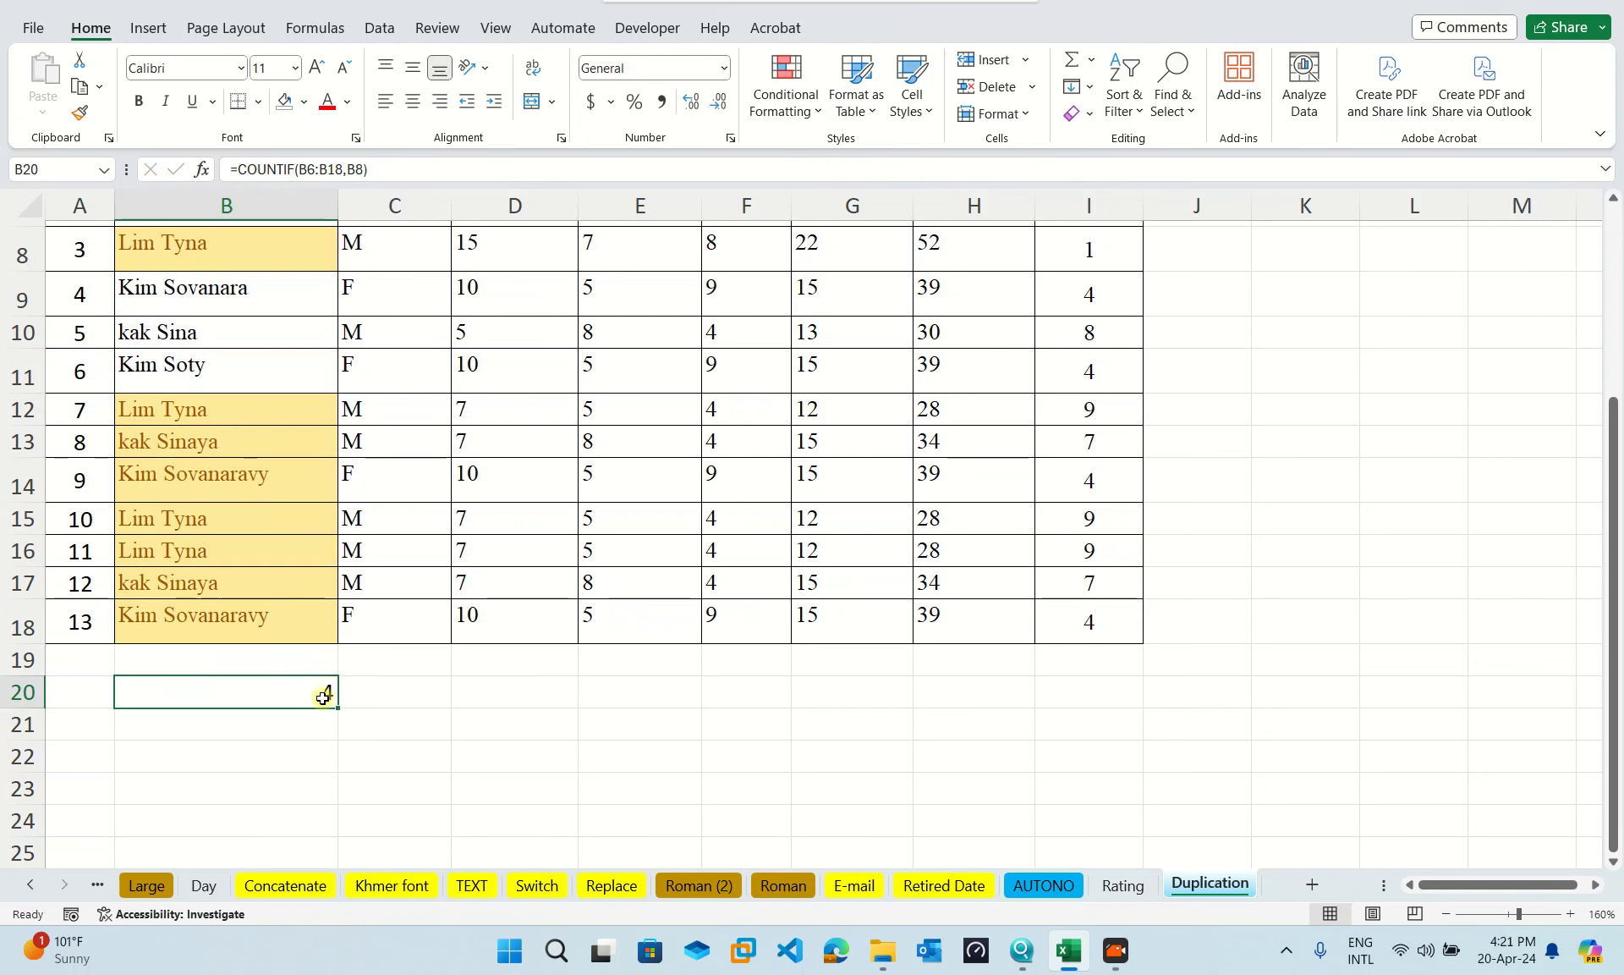
pyautogui.click(241, 723)
pyautogui.click(305, 694)
pyautogui.click(256, 731)
# Enter =COUNTIF($B$6:$B$18,B13) in B21 to count kak Sinaya, returning 2.
pyautogui.write('=cou')
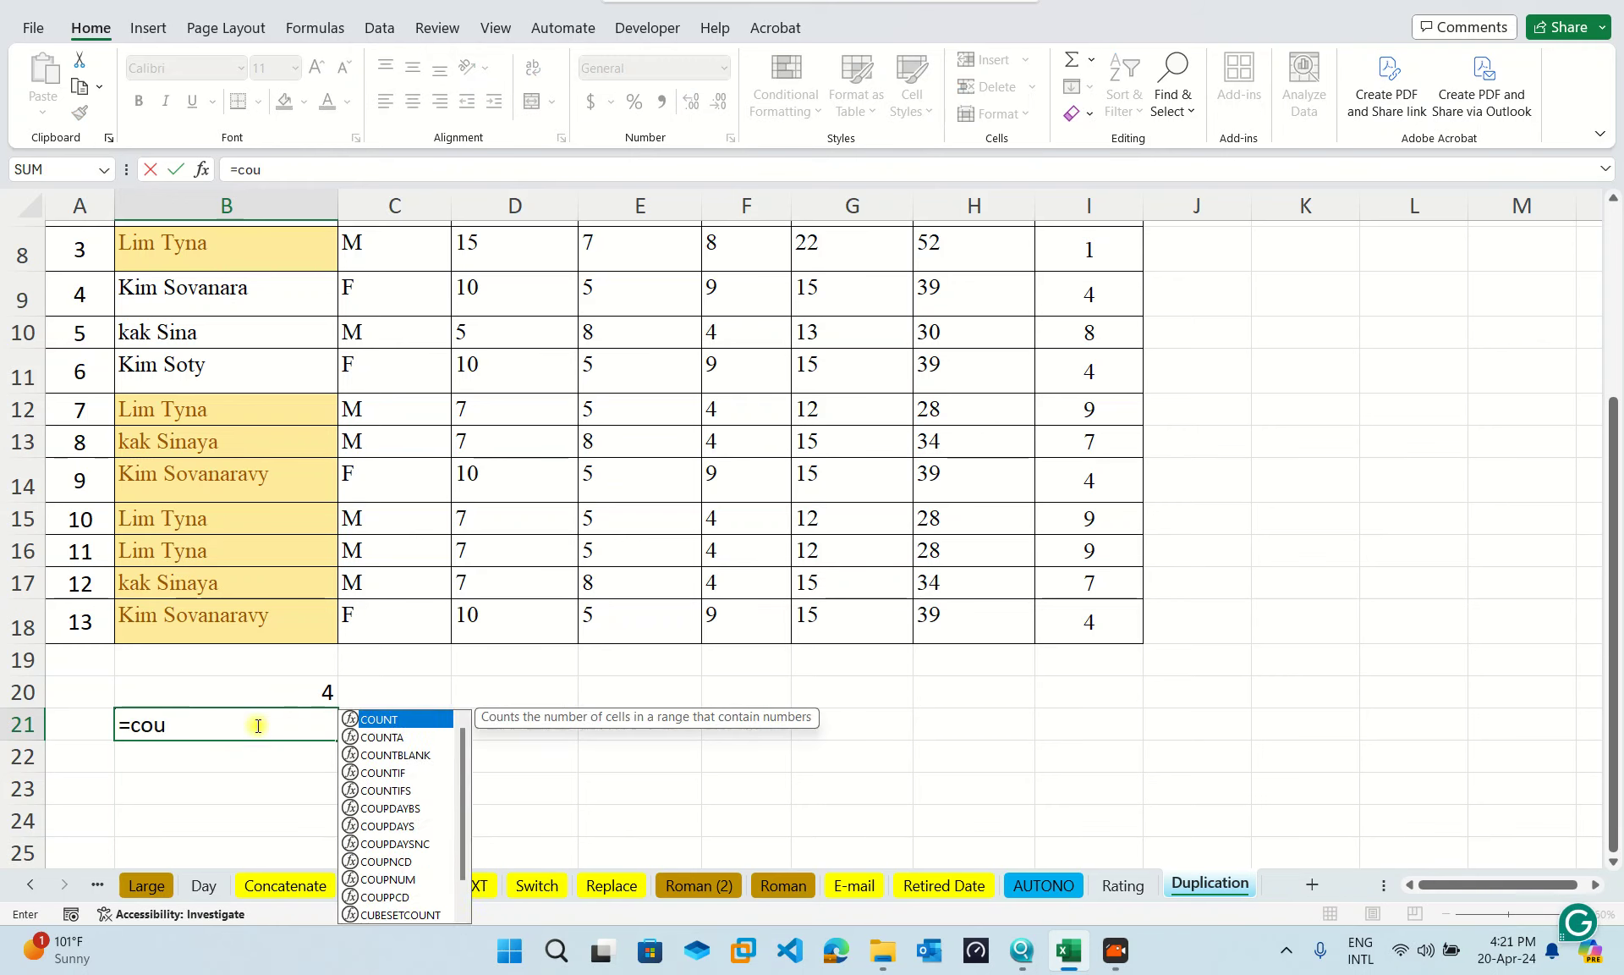
pyautogui.write('n')
pyautogui.press('Down')
pyautogui.press('Down')
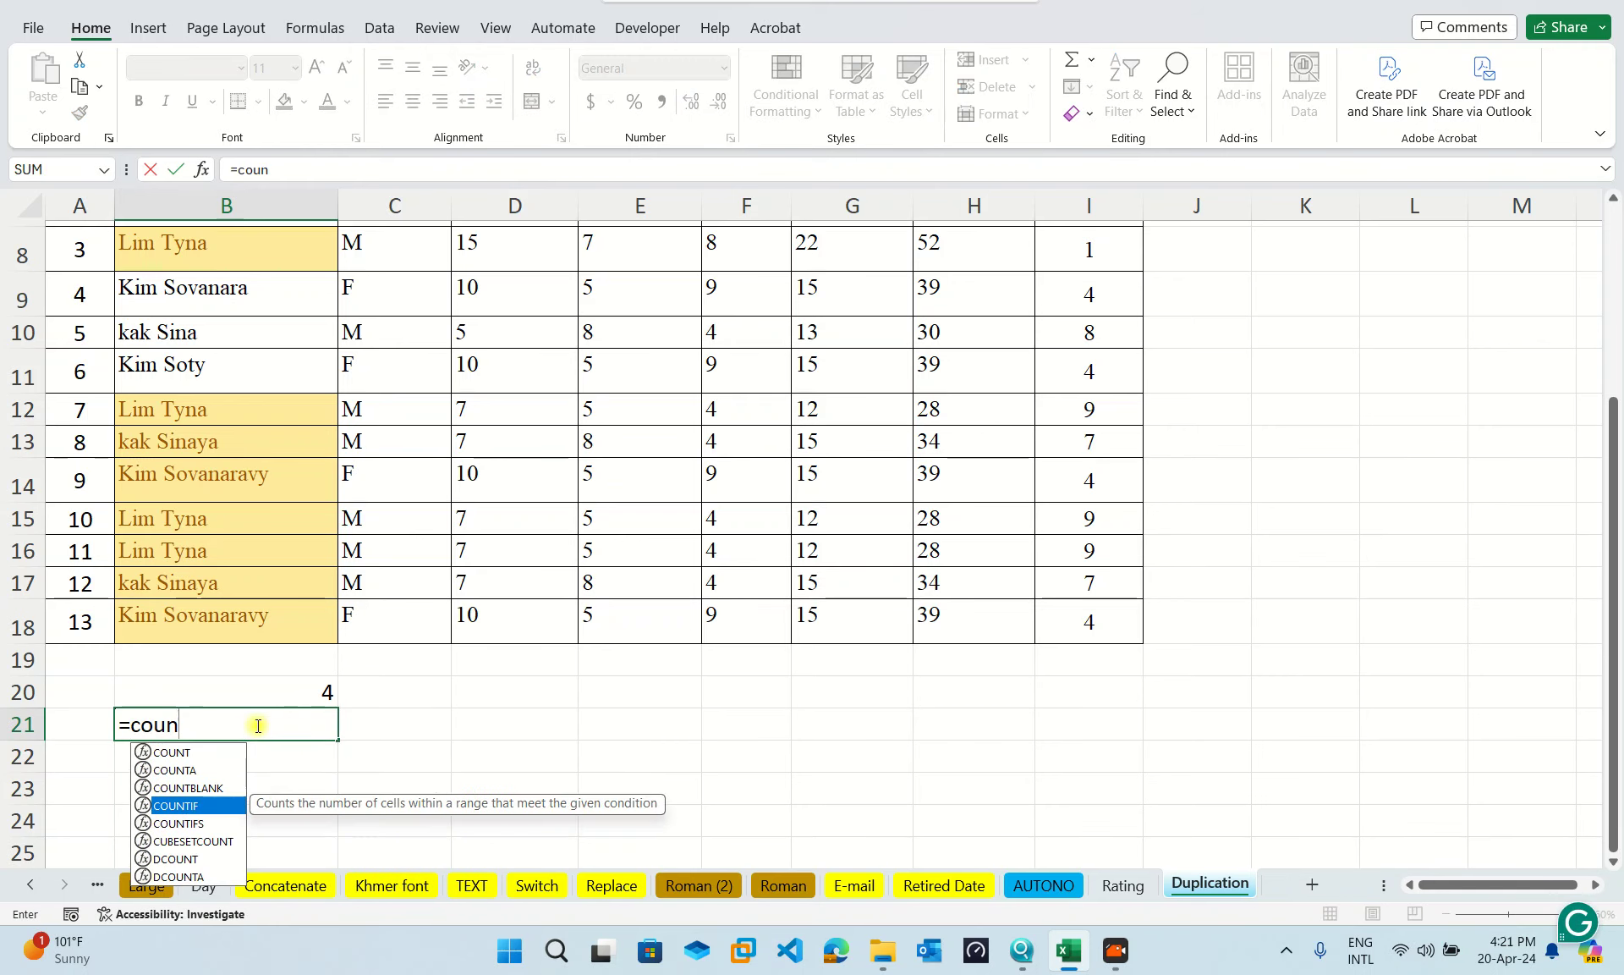
pyautogui.press('Down')
pyautogui.press('Tab')
pyautogui.scroll(2, 258, 725)
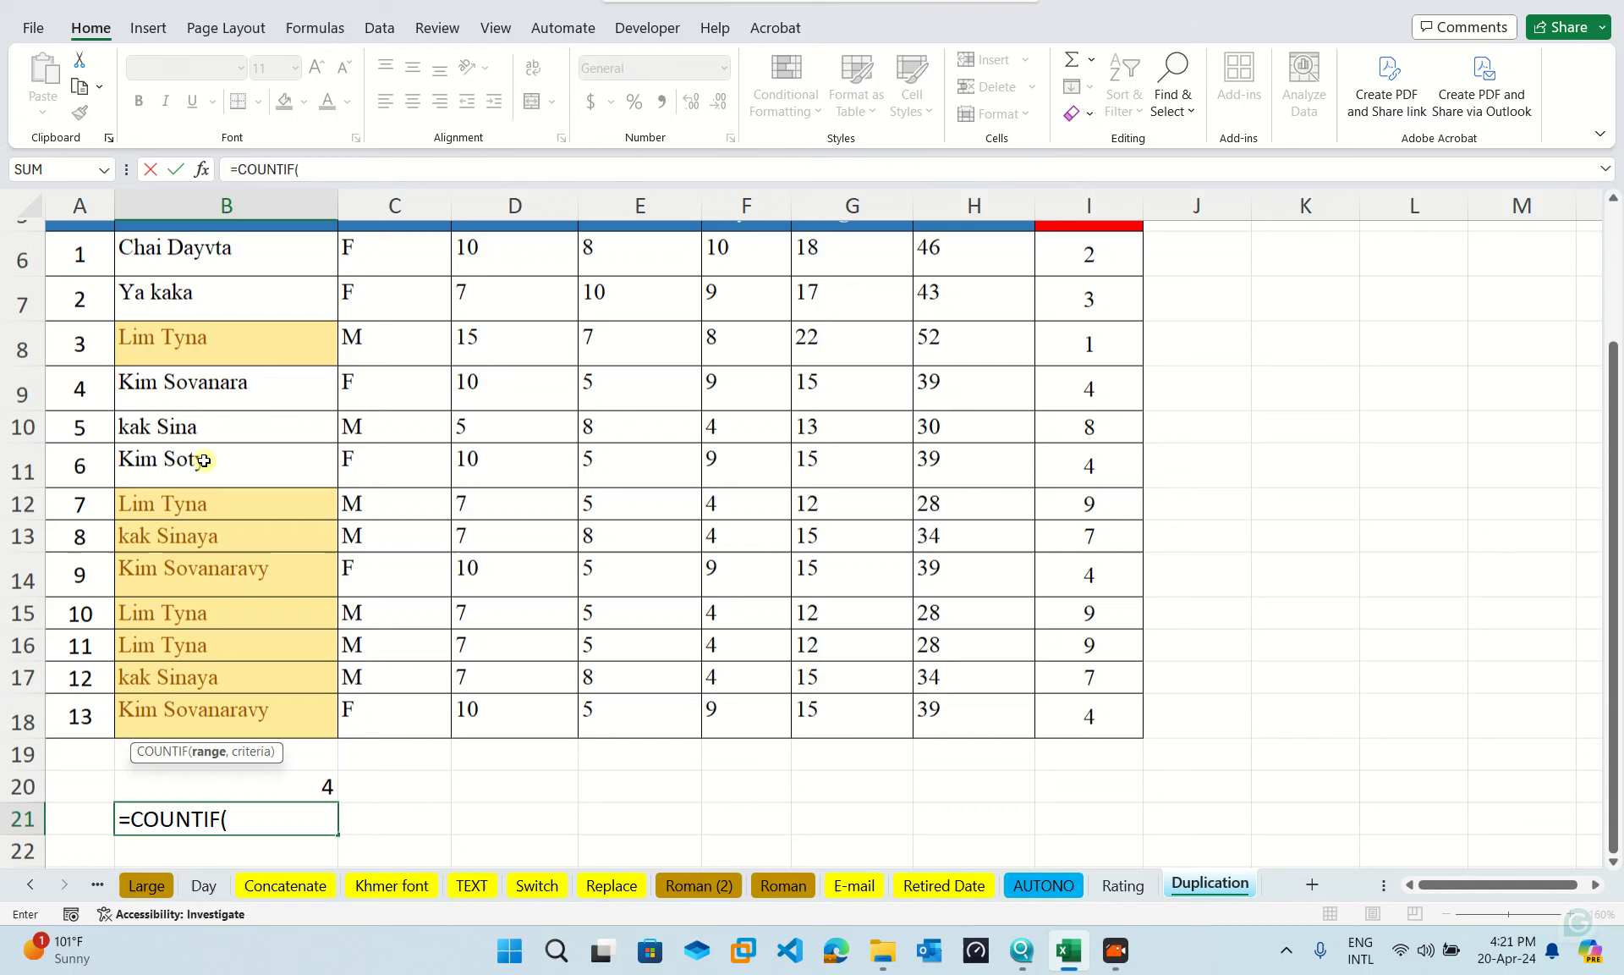
pyautogui.moveTo(217, 250); pyautogui.dragTo(259, 706)
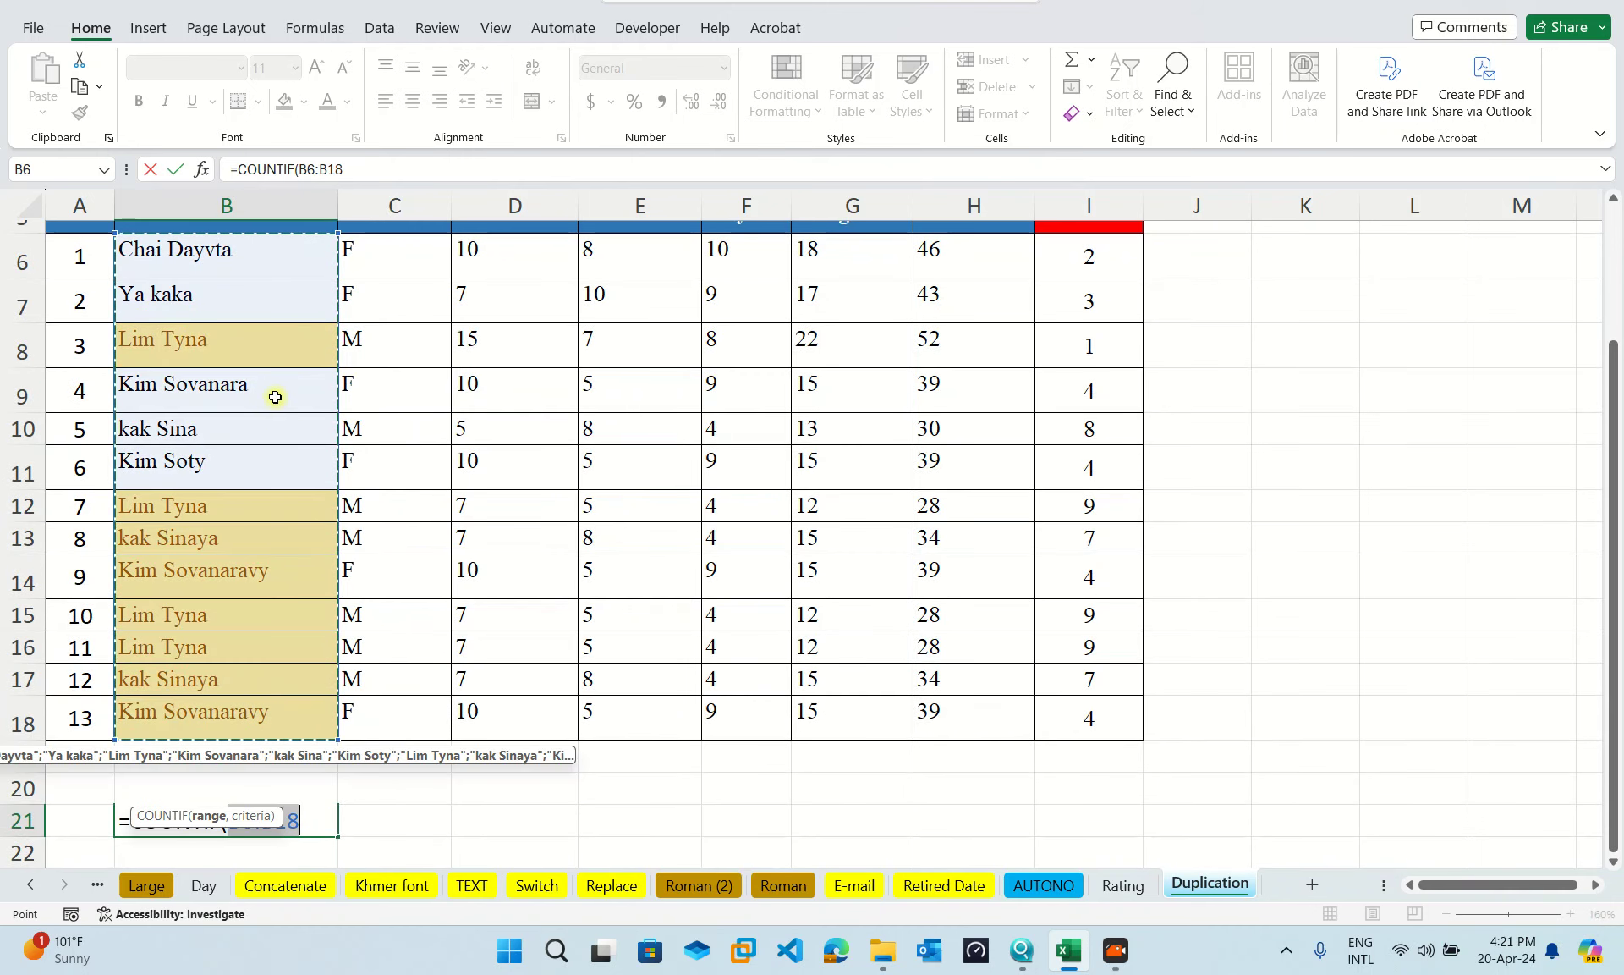
pyautogui.press('F4')
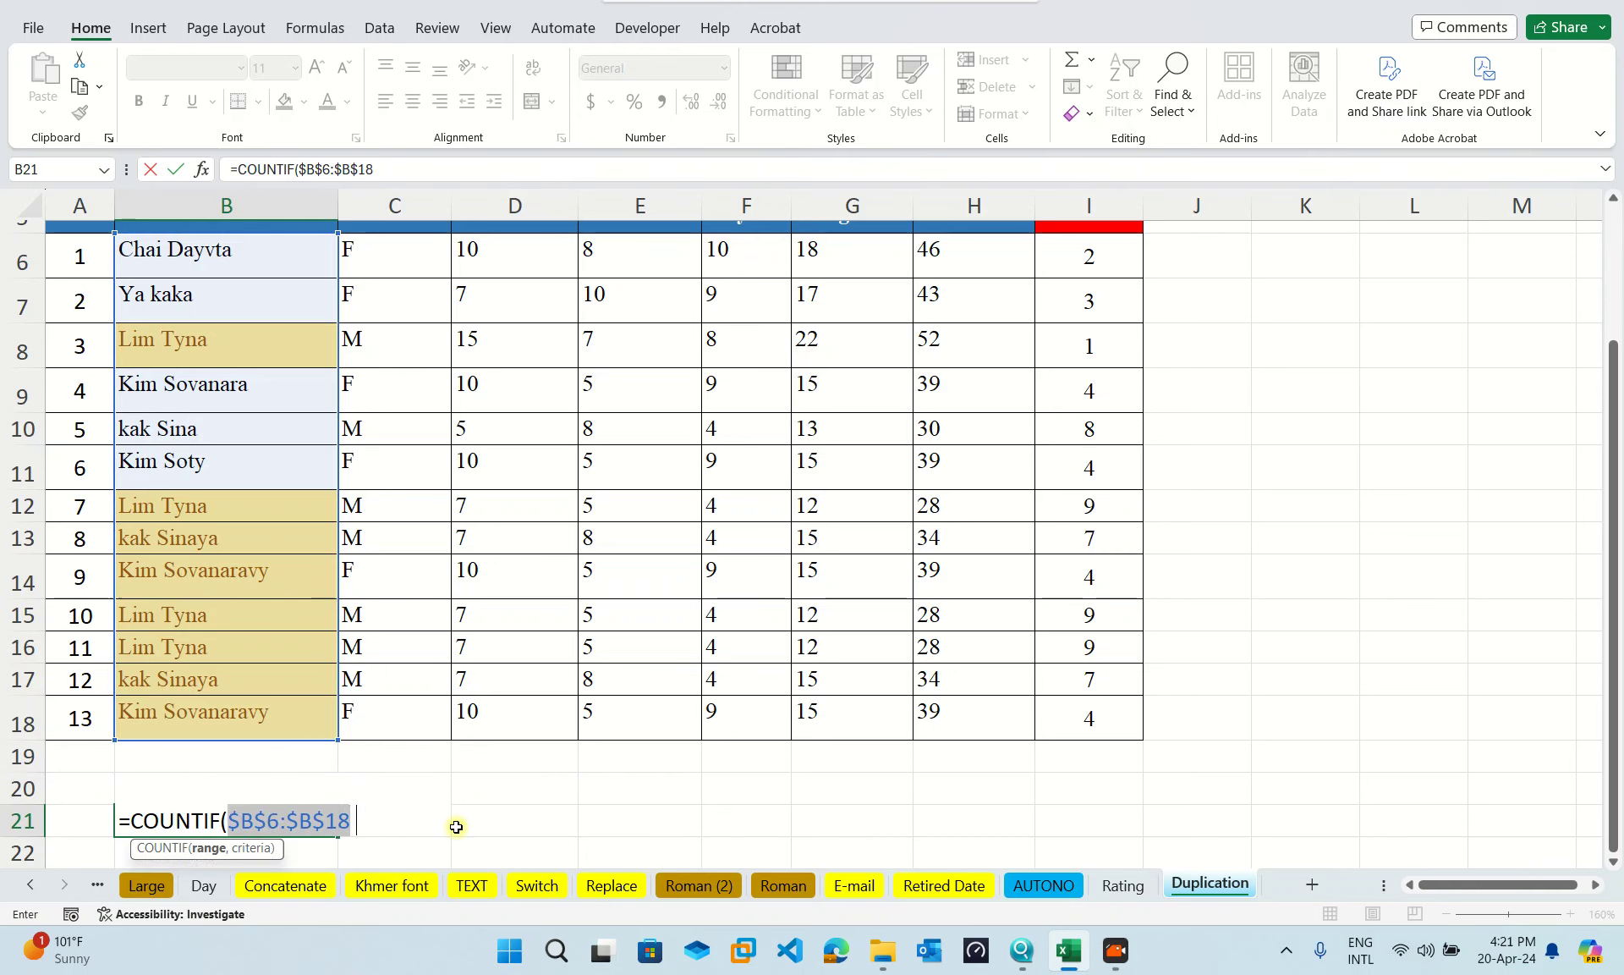
pyautogui.write(',')
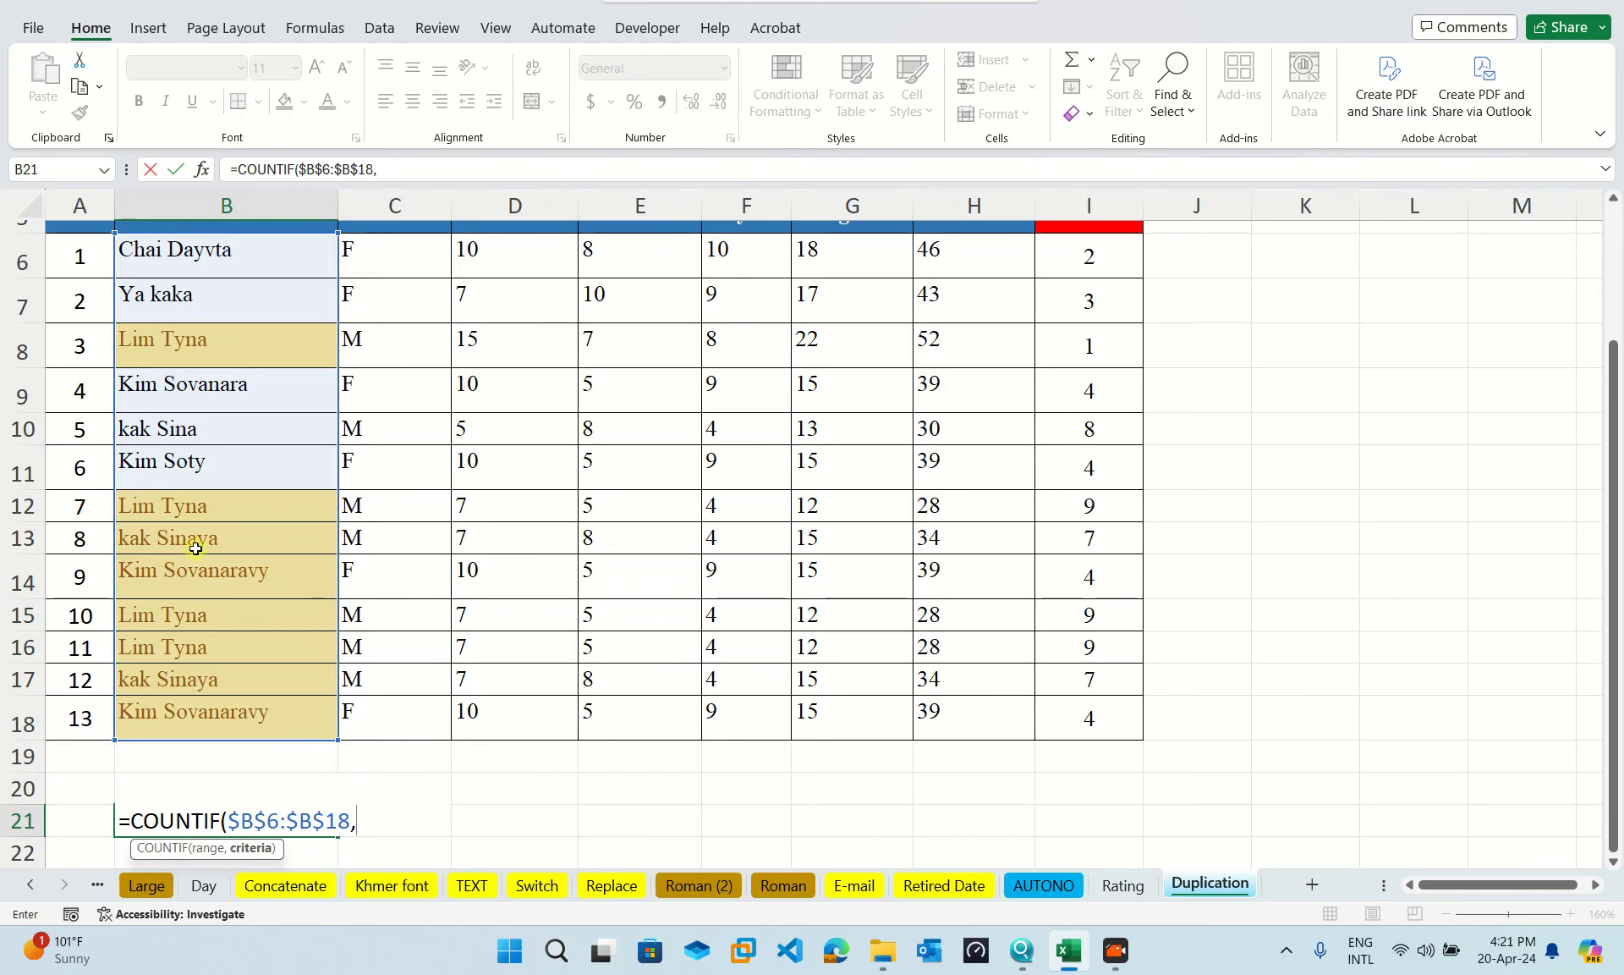
pyautogui.click(192, 543)
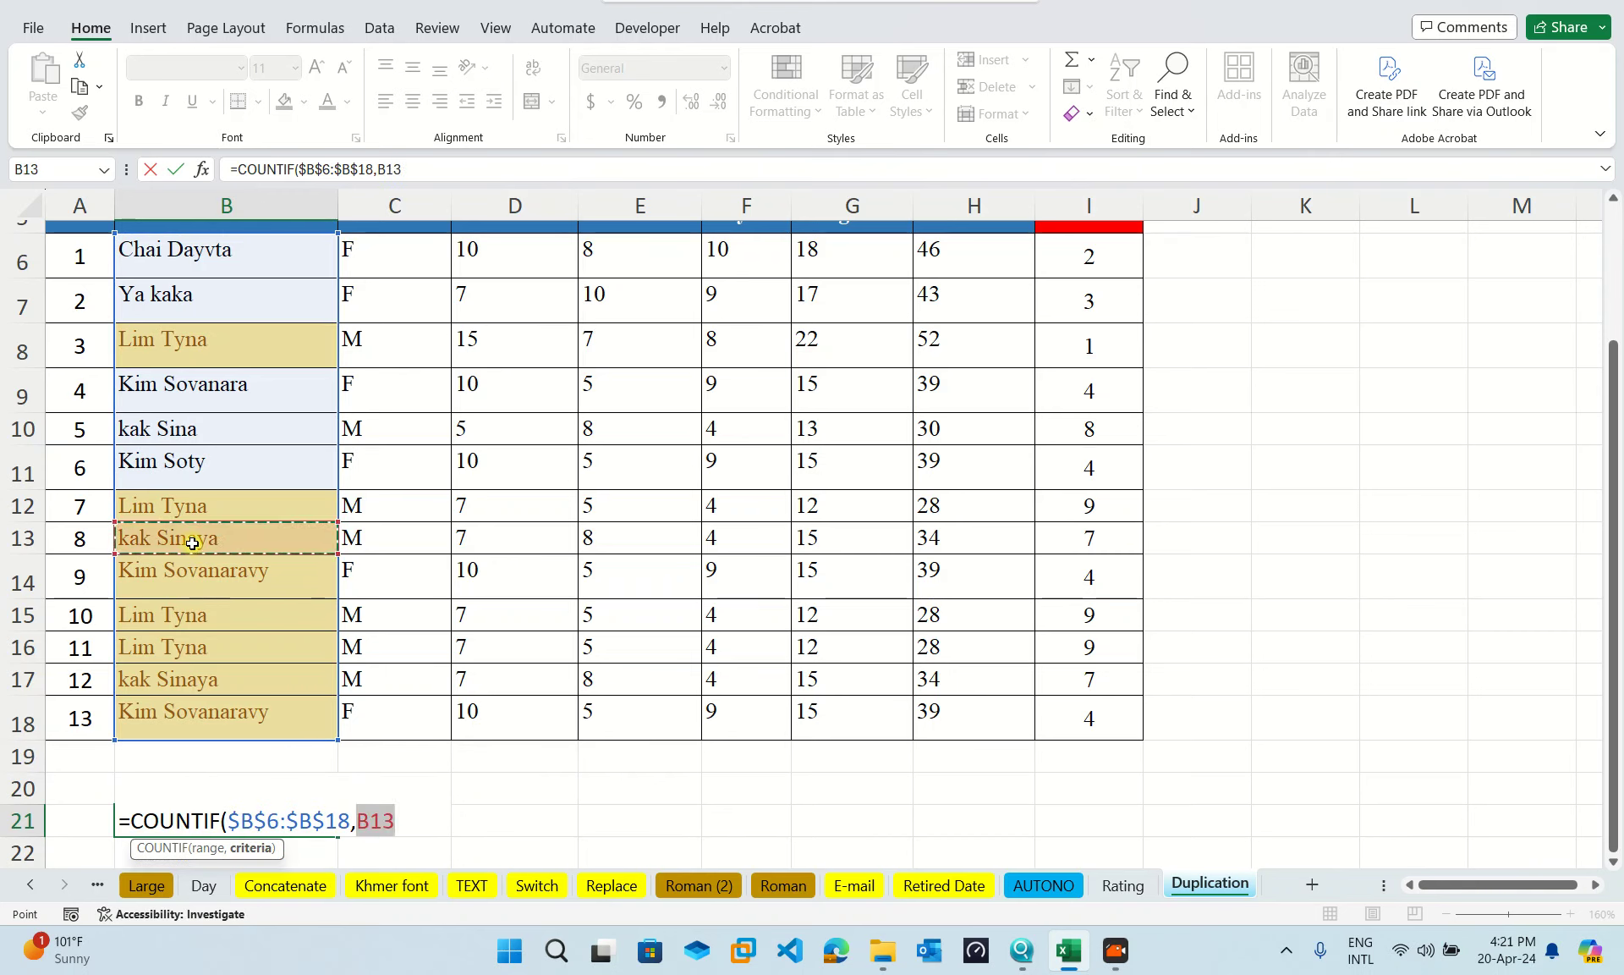
pyautogui.write(')')
pyautogui.press('Return')
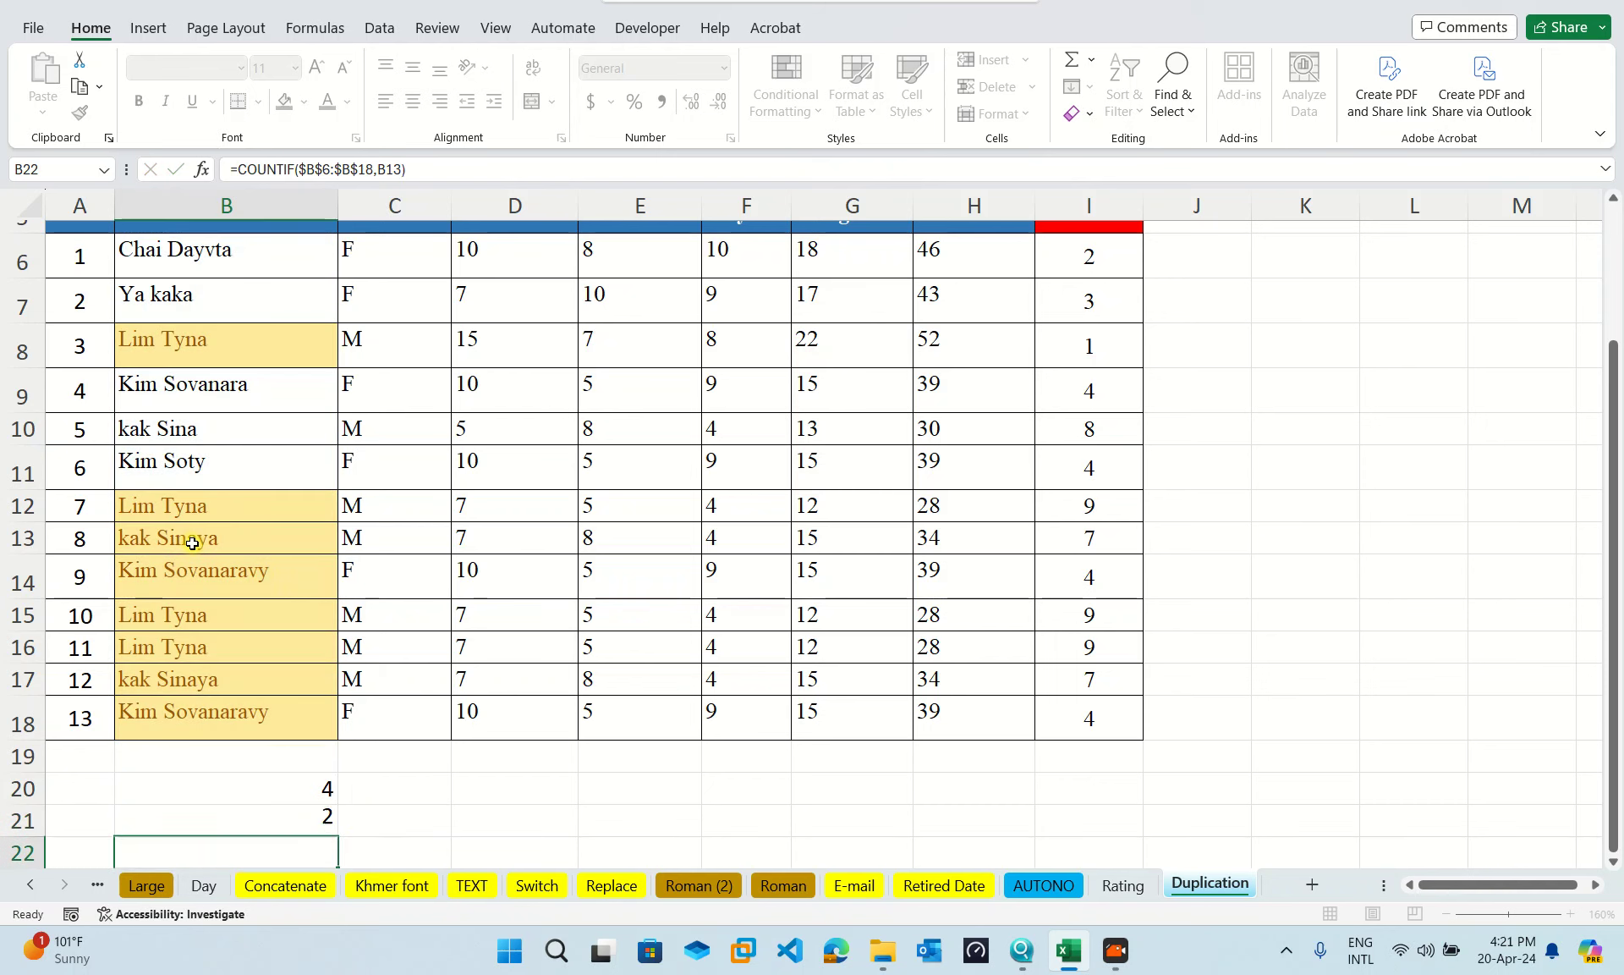
pyautogui.click(287, 820)
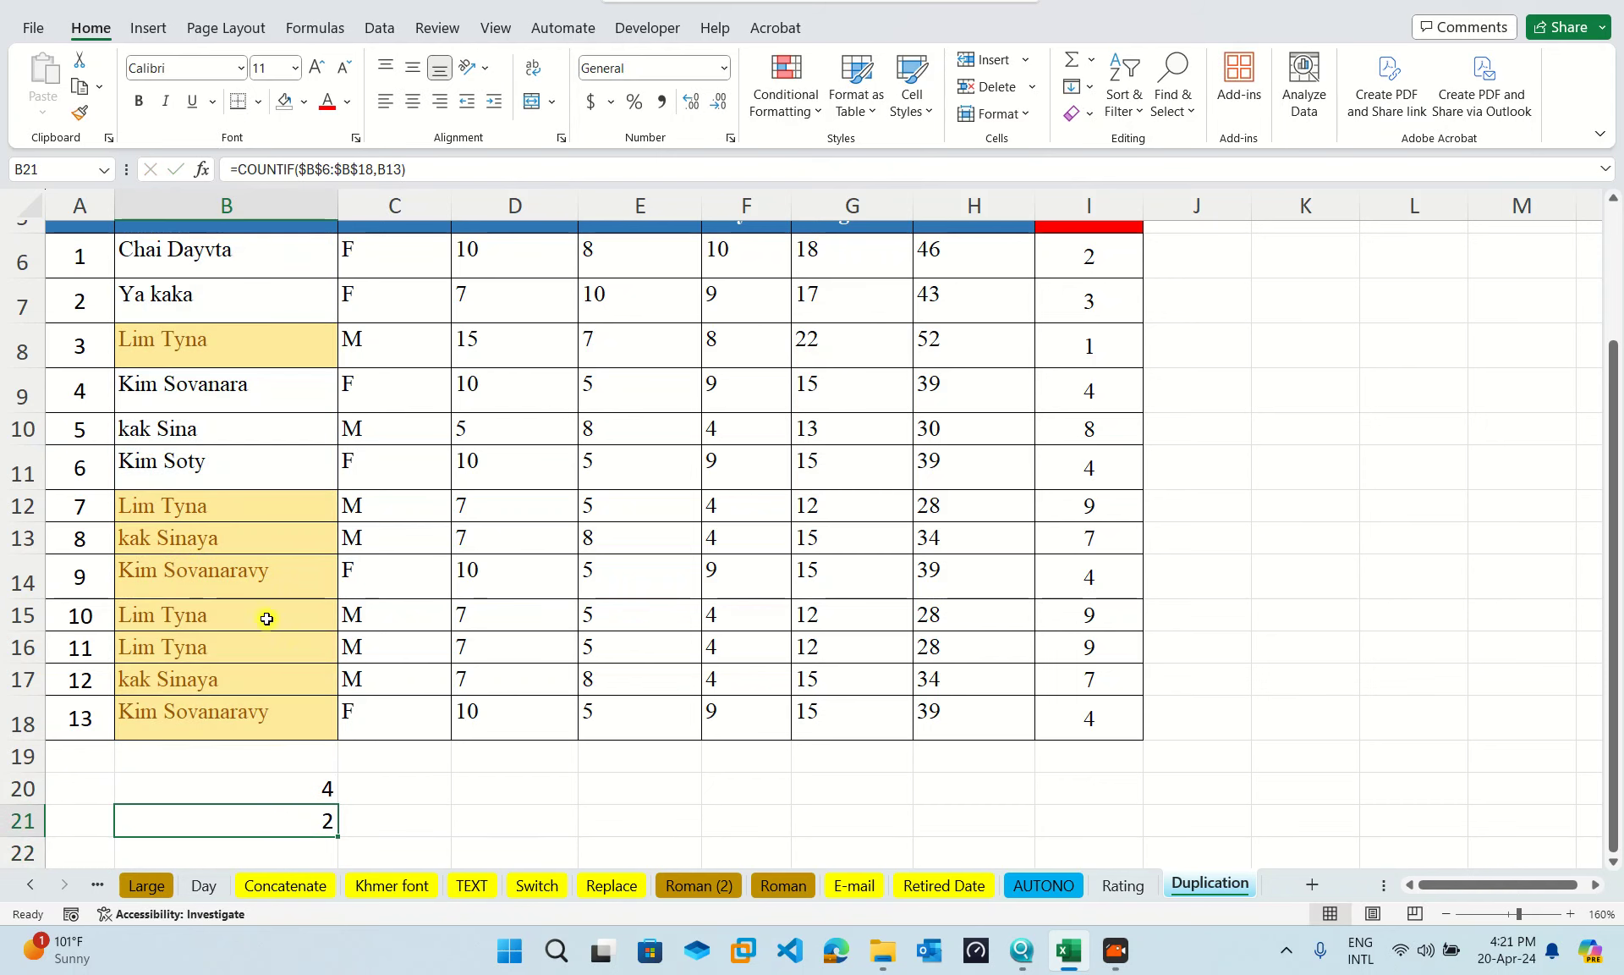
# Delete row 17, the second kak Sinaya entry, and scroll back up to the title banner.
pyautogui.click(109, 562)
pyautogui.click(192, 549)
pyautogui.click(169, 681)
pyautogui.click(19, 682)
pyautogui.rightClick(140, 681)
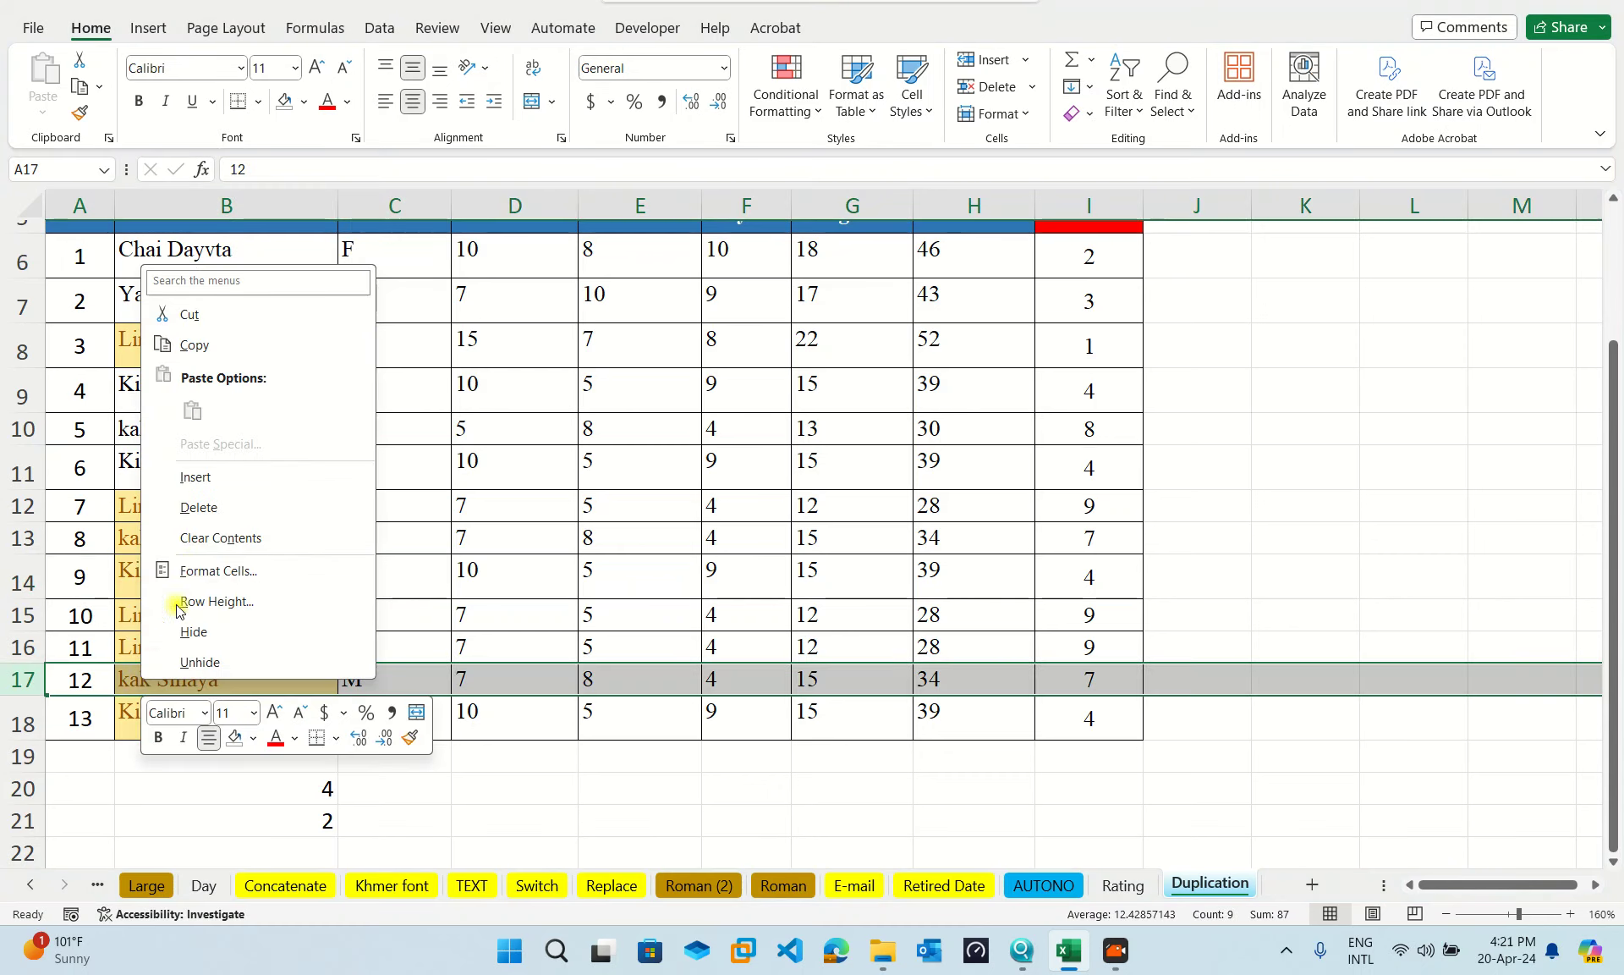
pyautogui.click(211, 511)
pyautogui.click(317, 786)
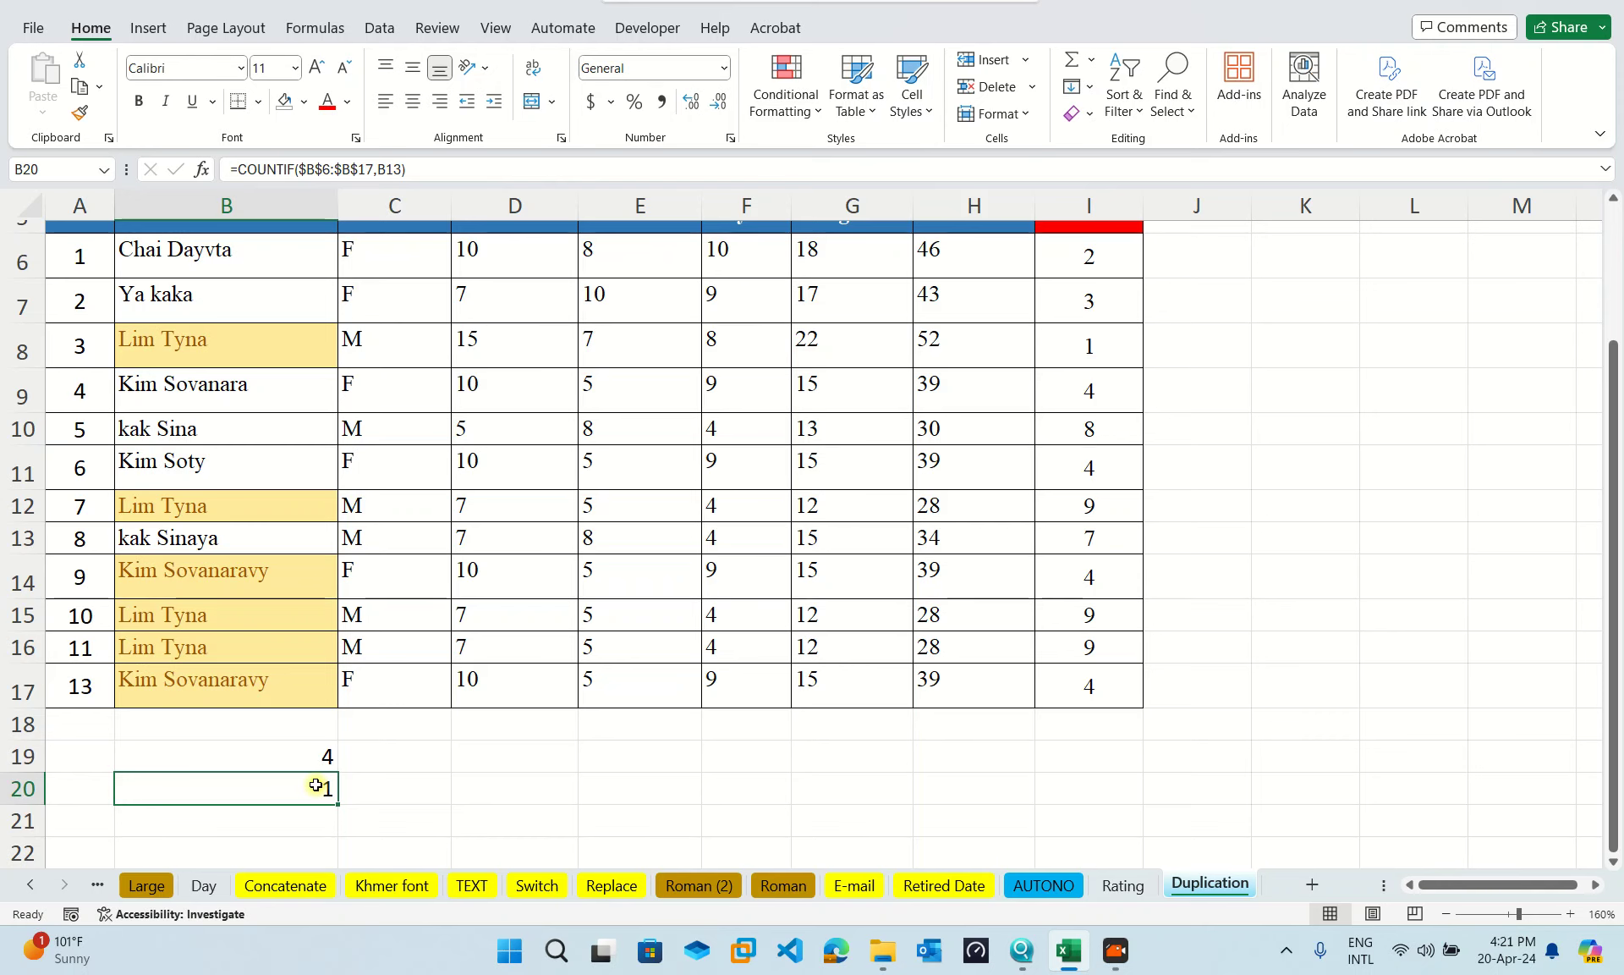
pyautogui.scroll(2, 316, 785)
pyautogui.scroll(1, 316, 785)
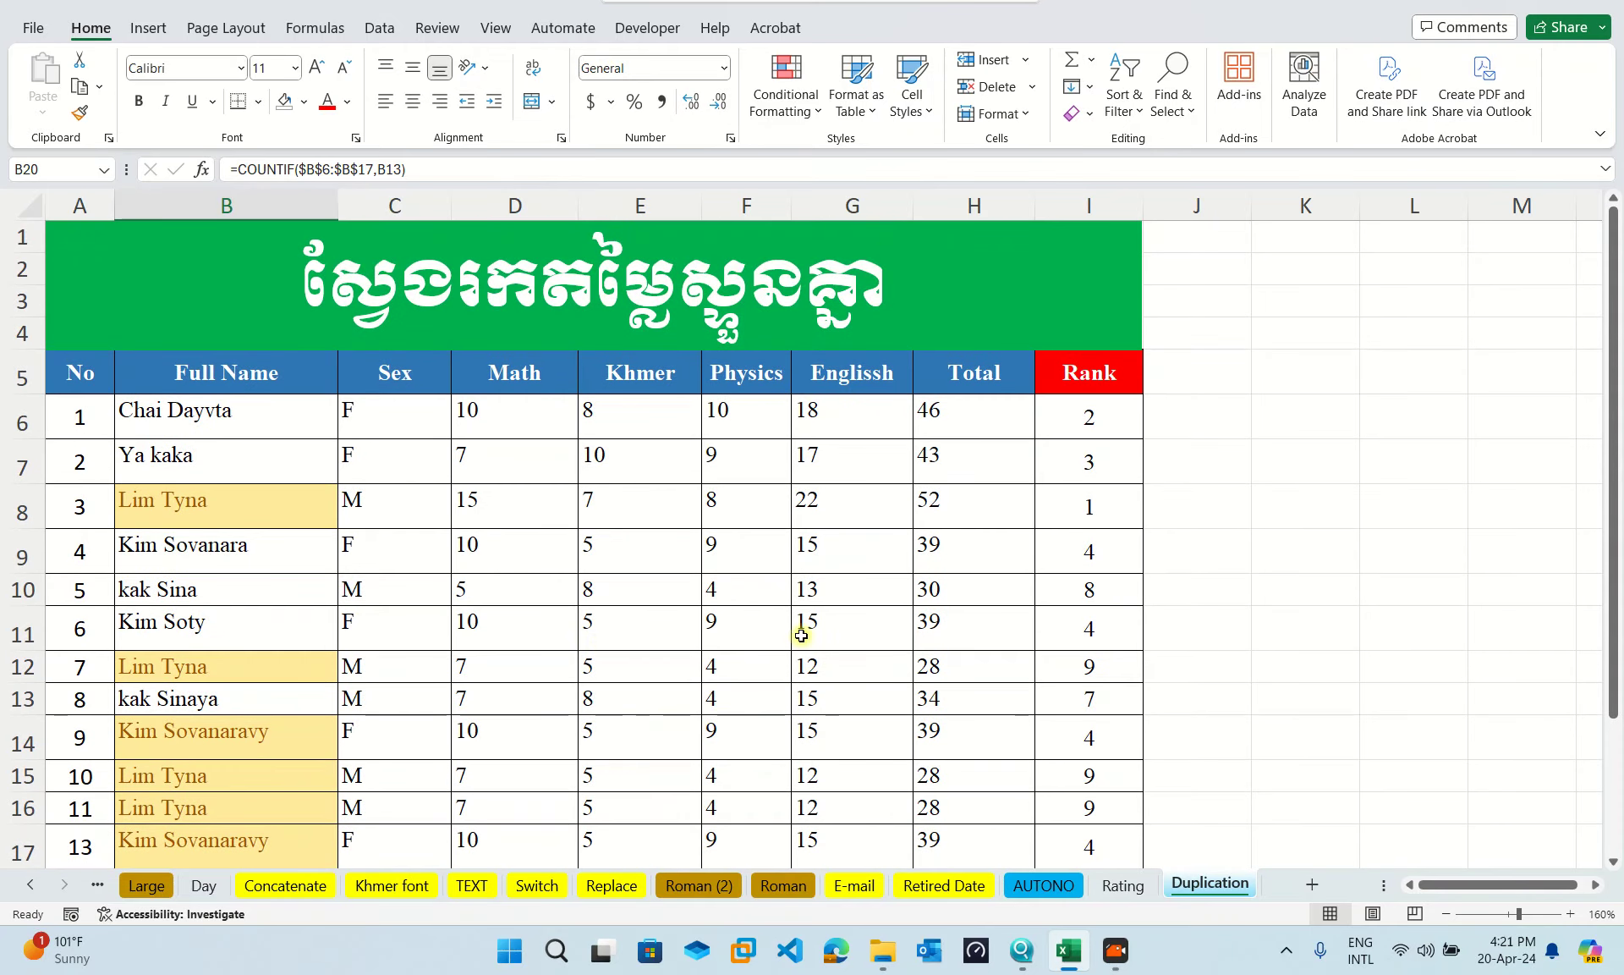